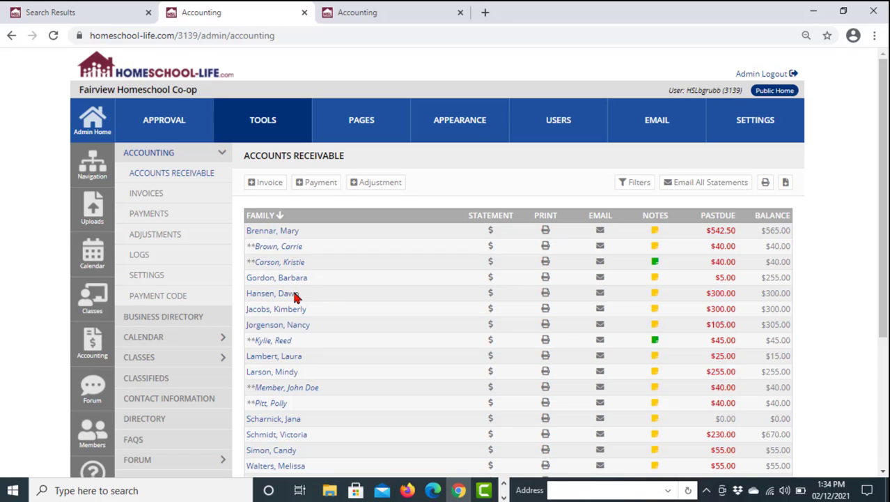
# Review the accounting settings, including the accounting categories, adjustment categories and accounts.
pyautogui.click(154, 280)
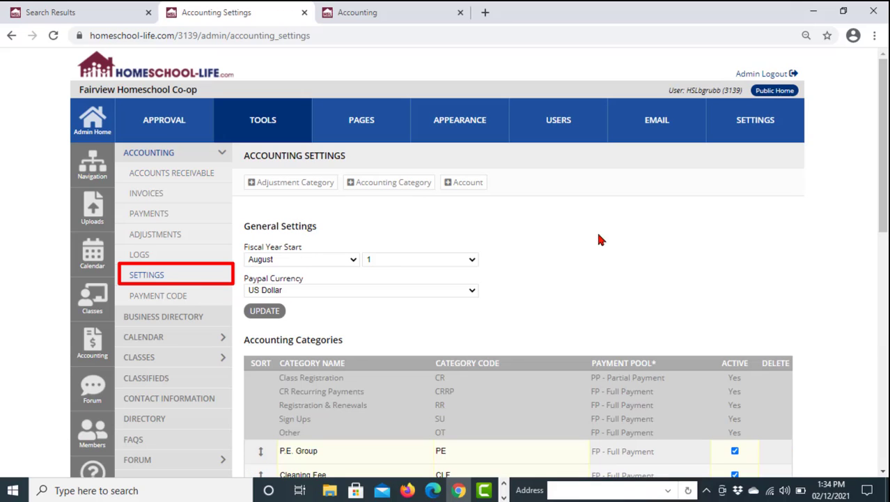
pyautogui.scroll(-9, 850, 222)
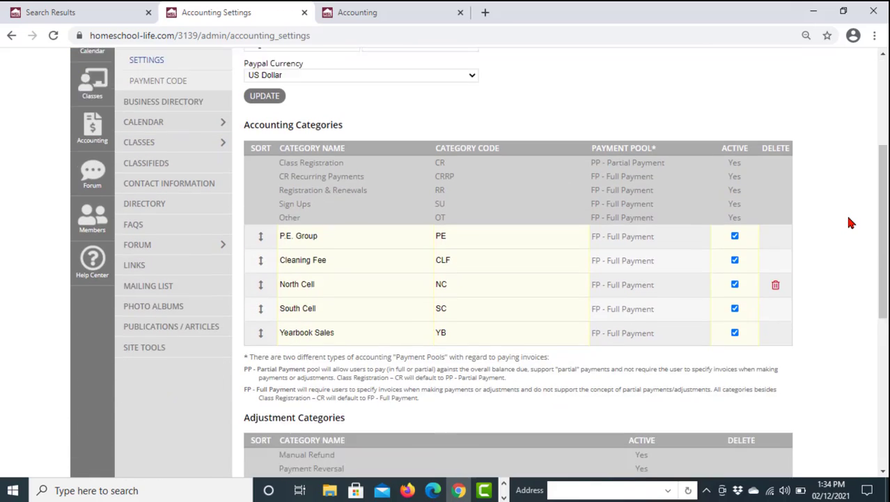
pyautogui.scroll(-1, 850, 222)
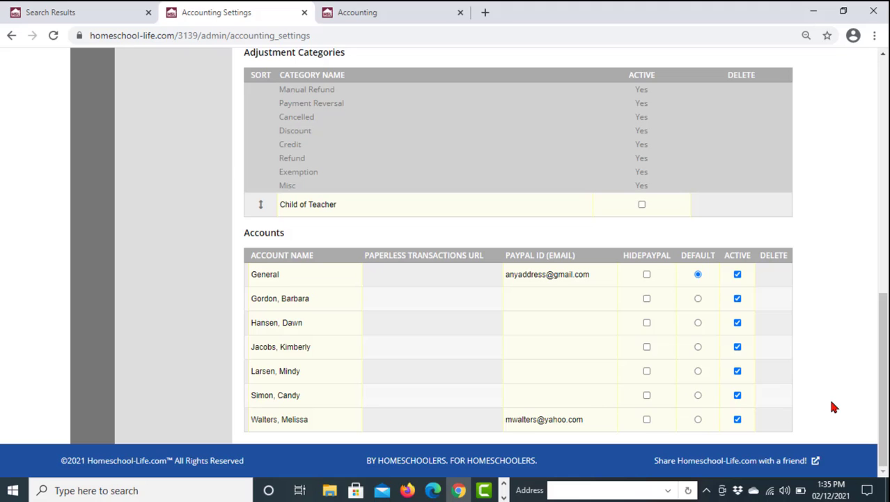
pyautogui.scroll(10, 834, 407)
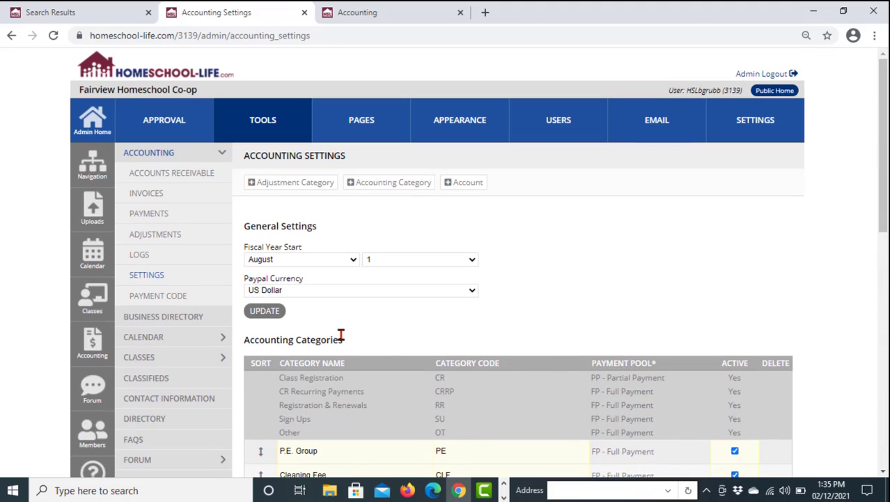
# Examine the account choices on a new invoice opened from Accounts Receivable, keep General, and return to the receivables list.
pyautogui.click(145, 175)
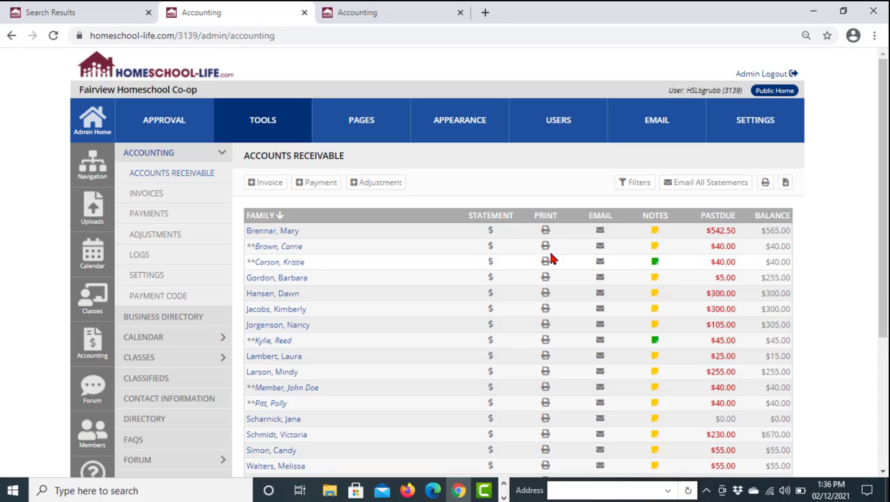
pyautogui.click(265, 182)
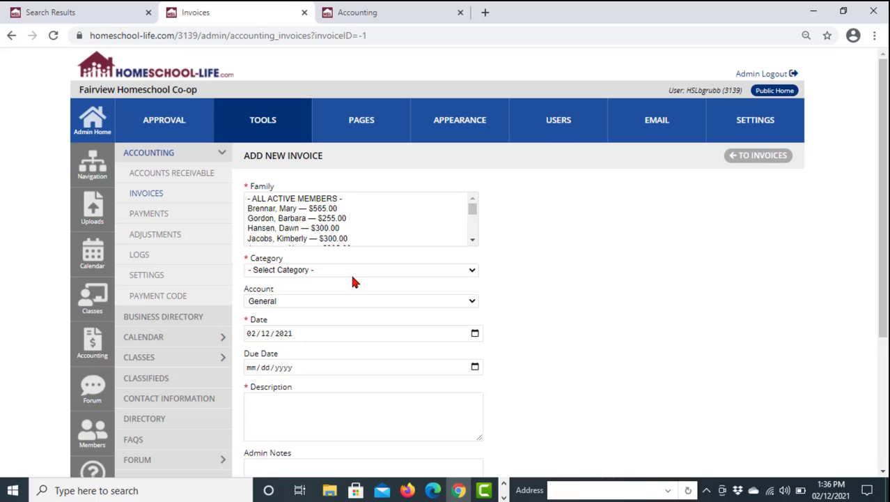
pyautogui.click(473, 305)
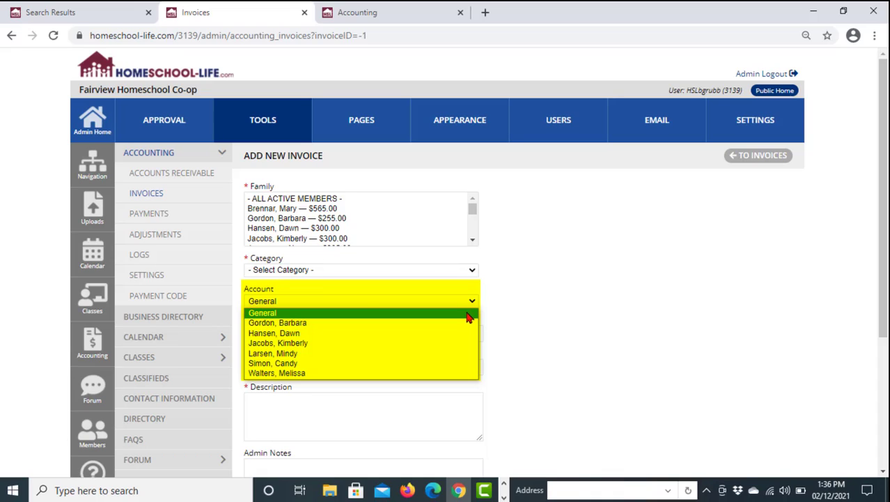
pyautogui.click(469, 317)
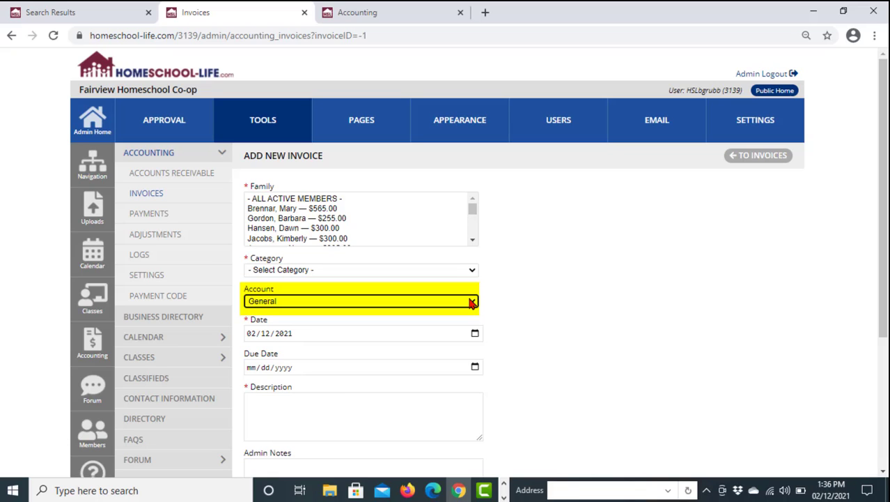
pyautogui.click(11, 35)
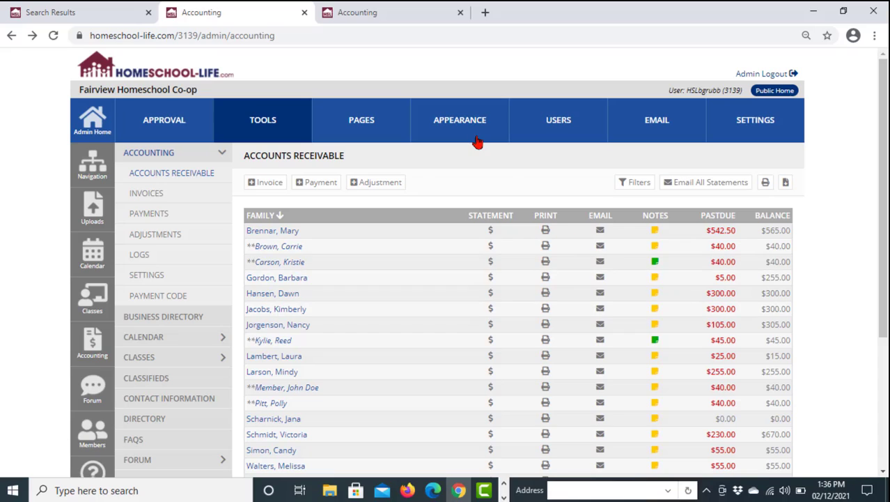
# Examine the outstanding balances in the member's statement of account, briefly selecting the Cleaning Fee invoice for payment and deselecting it.
pyautogui.click(394, 19)
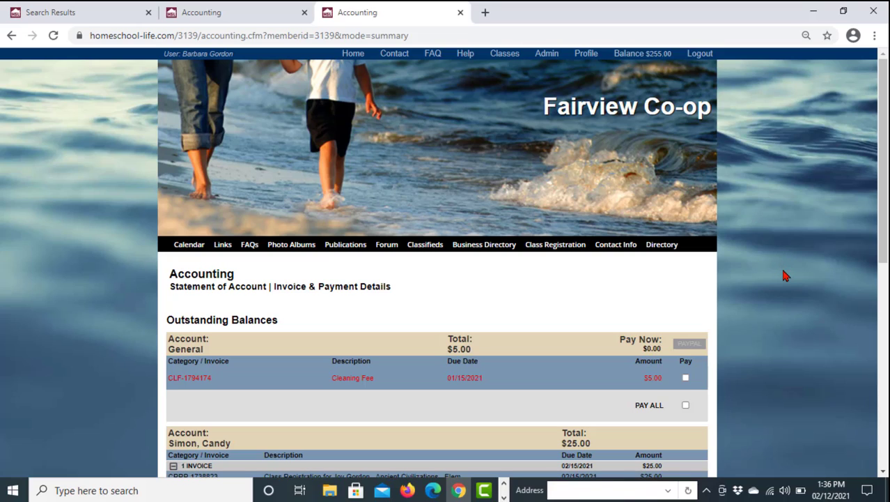
pyautogui.scroll(-3, 785, 276)
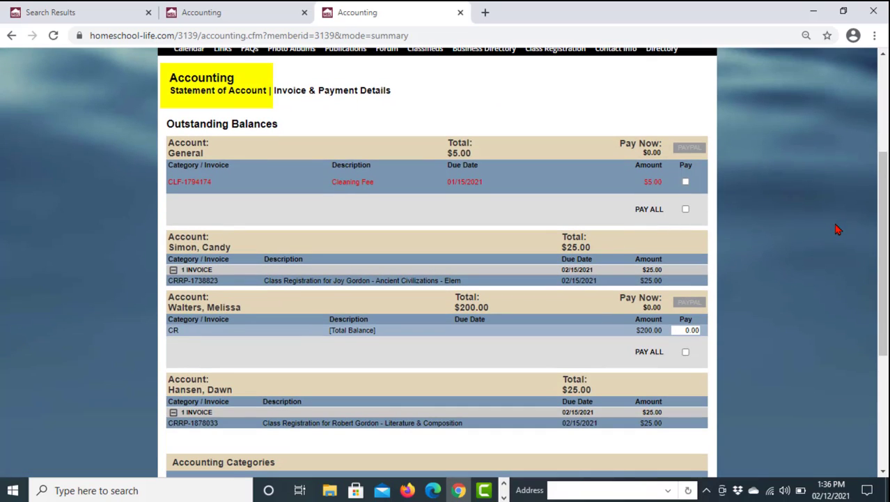
pyautogui.scroll(-1, 838, 229)
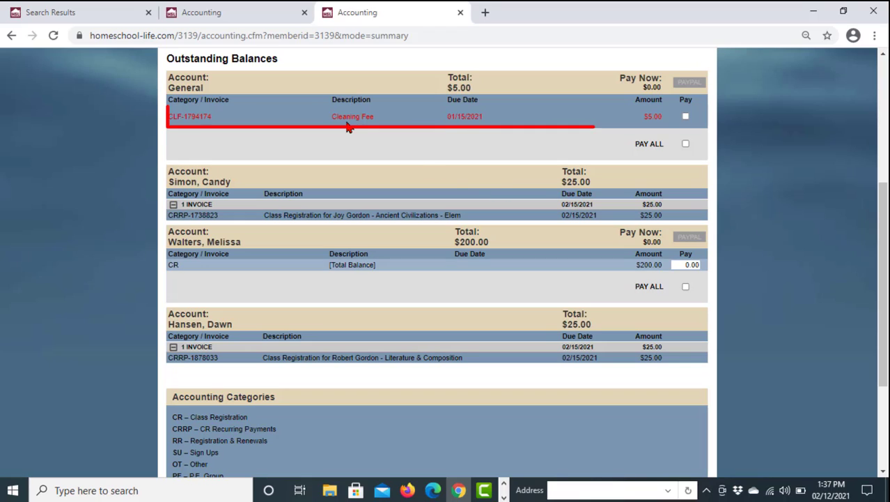
pyautogui.click(686, 117)
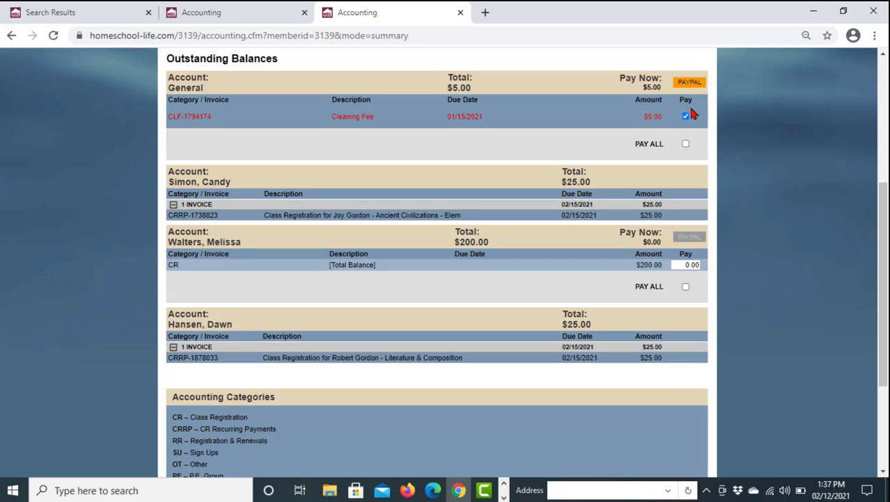
pyautogui.click(686, 117)
pyautogui.scroll(-1, 784, 241)
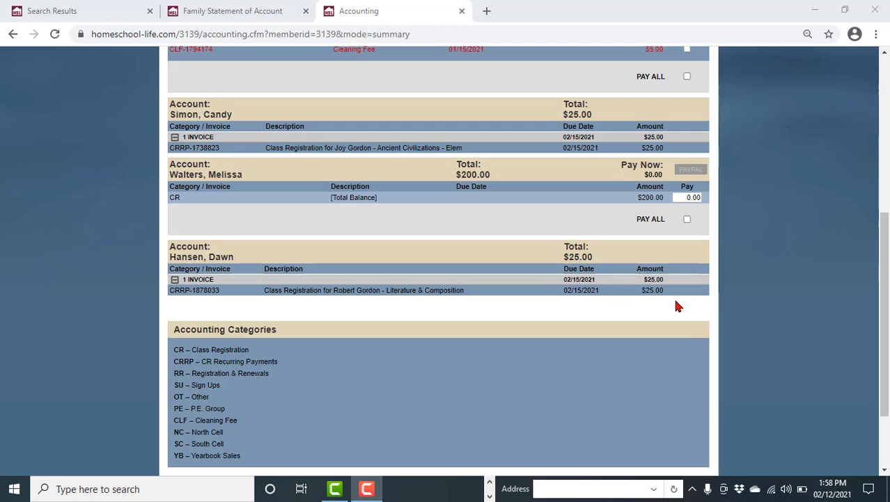
# Review the member's Invoice & Payment Details, covering the invoice summary, adjustments and payments received.
pyautogui.scroll(4, 776, 288)
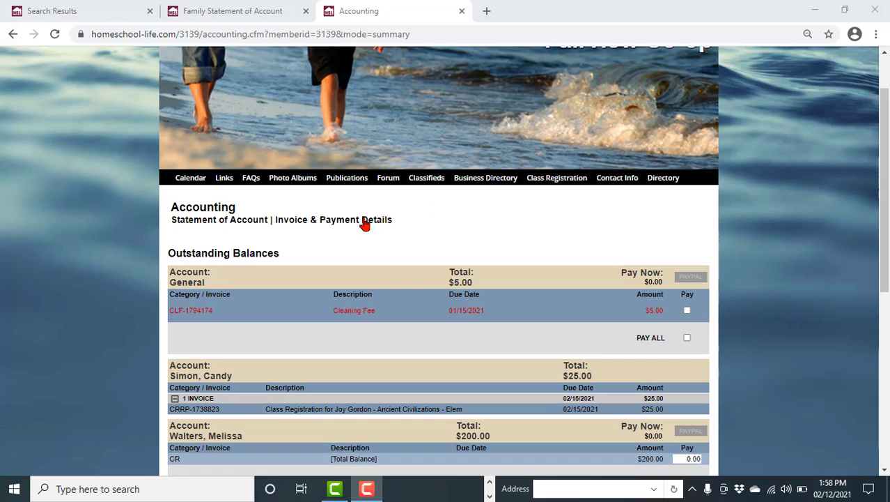
pyautogui.click(364, 222)
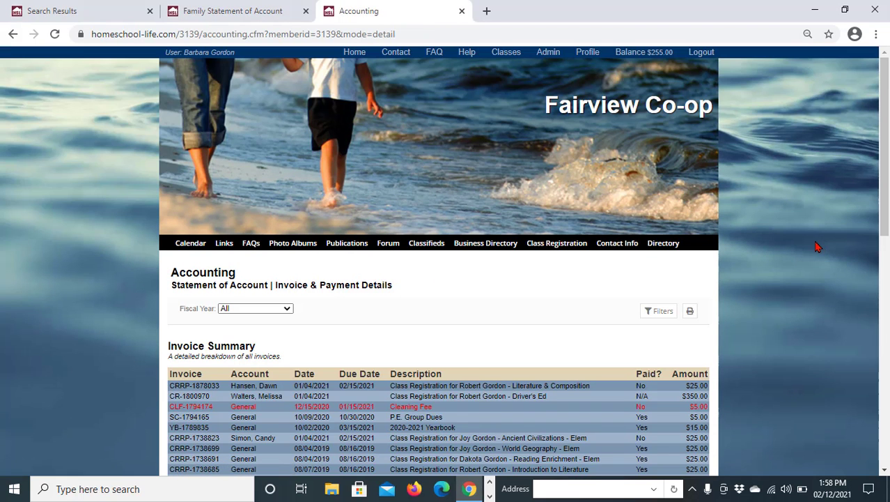
pyautogui.scroll(-1, 819, 246)
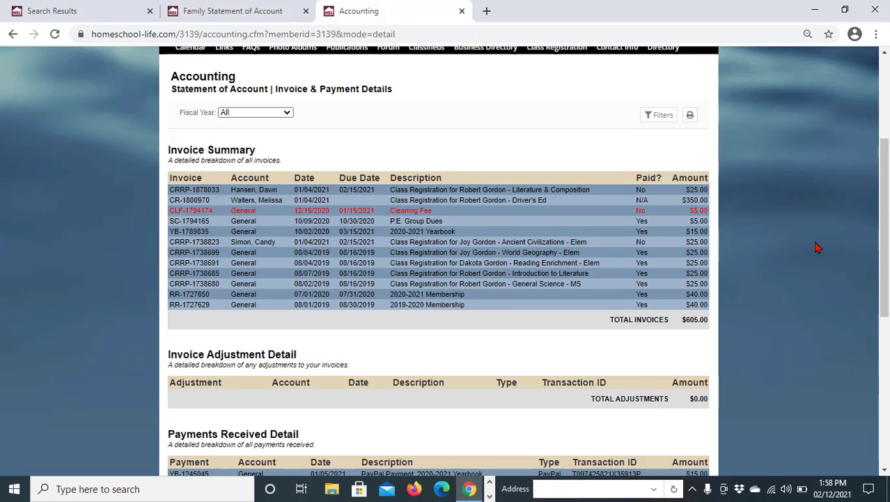
pyautogui.scroll(-1, 818, 248)
pyautogui.scroll(-1, 822, 254)
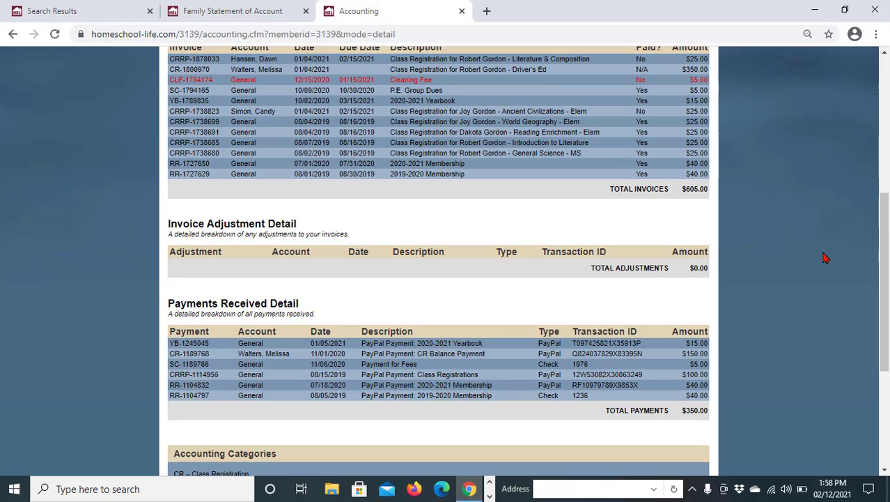
pyautogui.scroll(-1, 825, 258)
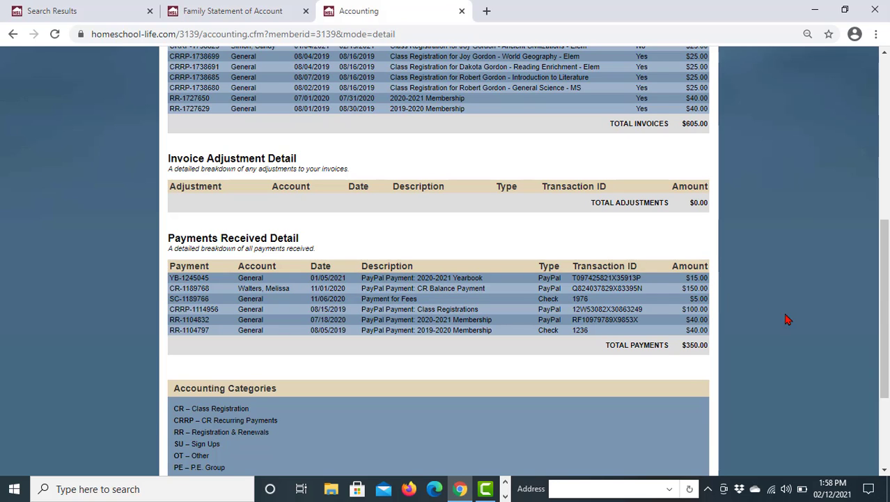
pyautogui.scroll(1, 807, 341)
pyautogui.scroll(5, 818, 348)
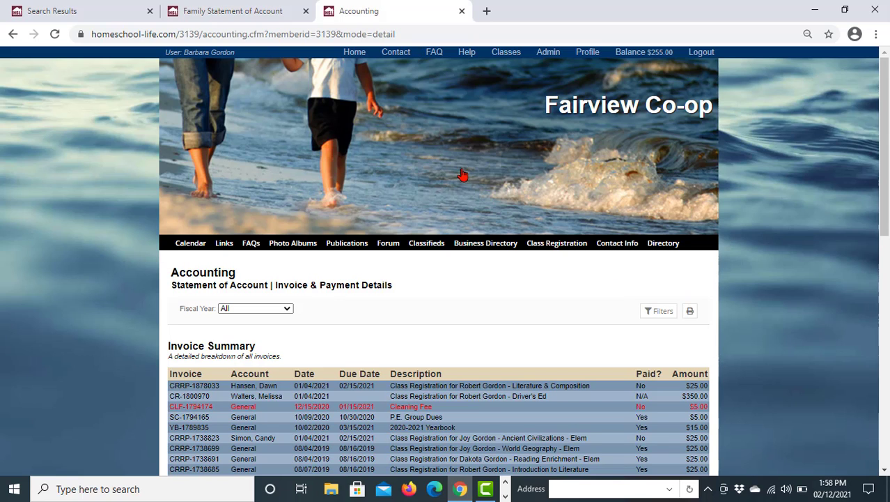
# In the admin Family Statement of Account, view the invoice linked to the 2020-2021 Yearbook PayPal payment.
pyautogui.click(230, 15)
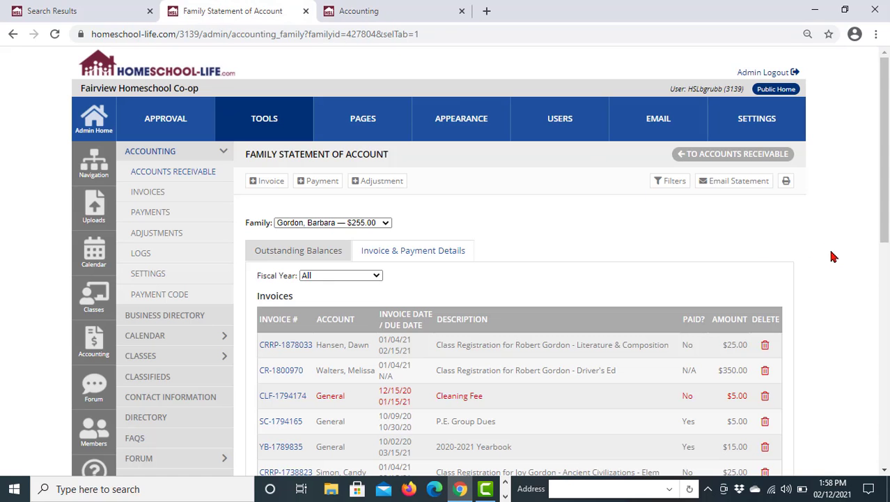
pyautogui.scroll(-6, 853, 268)
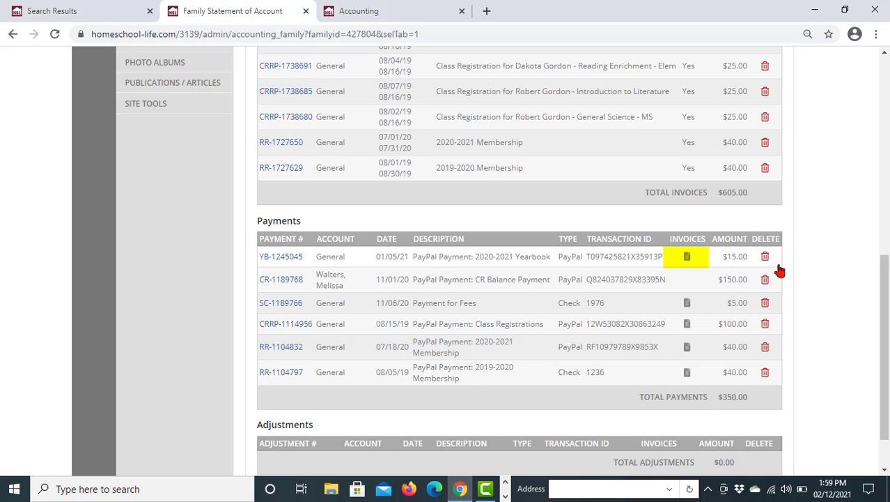
pyautogui.click(688, 263)
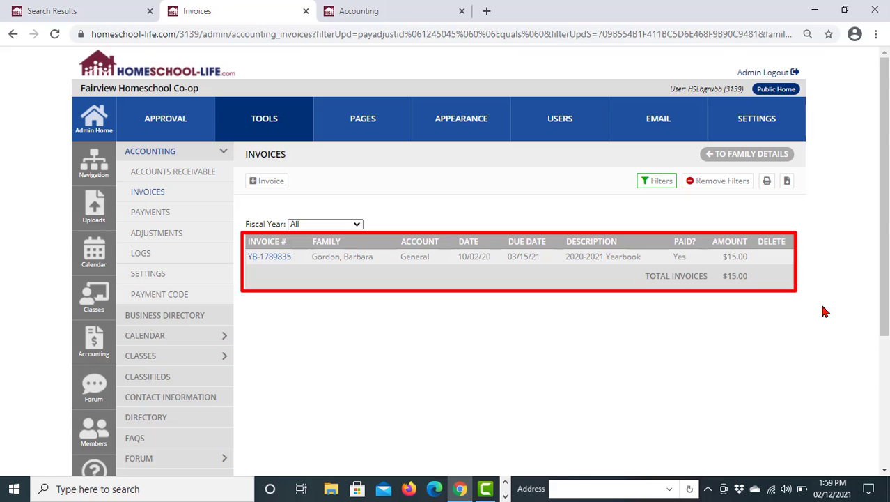
# Remove the invoice filter and return to the family details to examine the payments and invoices lists.
pyautogui.click(719, 182)
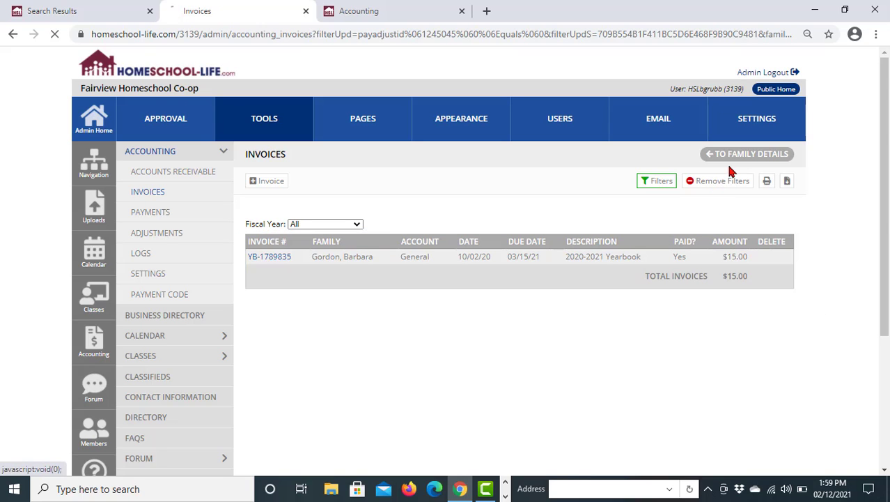
pyautogui.click(767, 167)
pyautogui.scroll(-4, 864, 272)
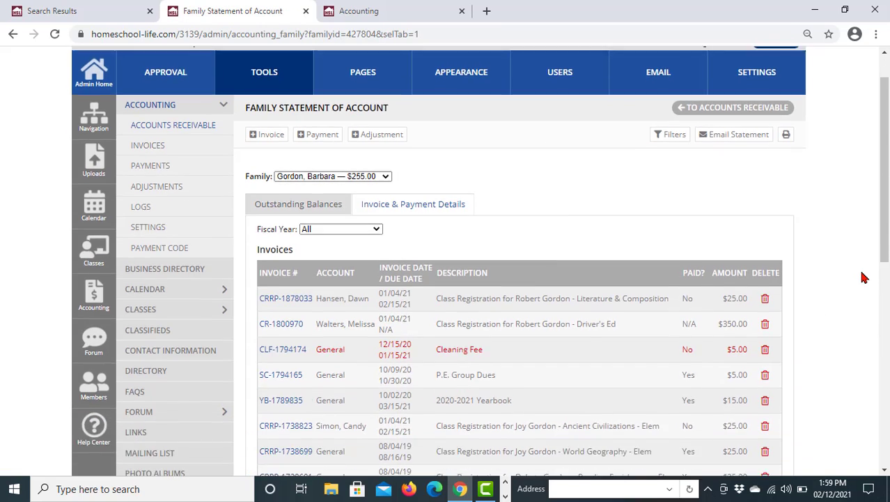
pyautogui.scroll(-2, 864, 278)
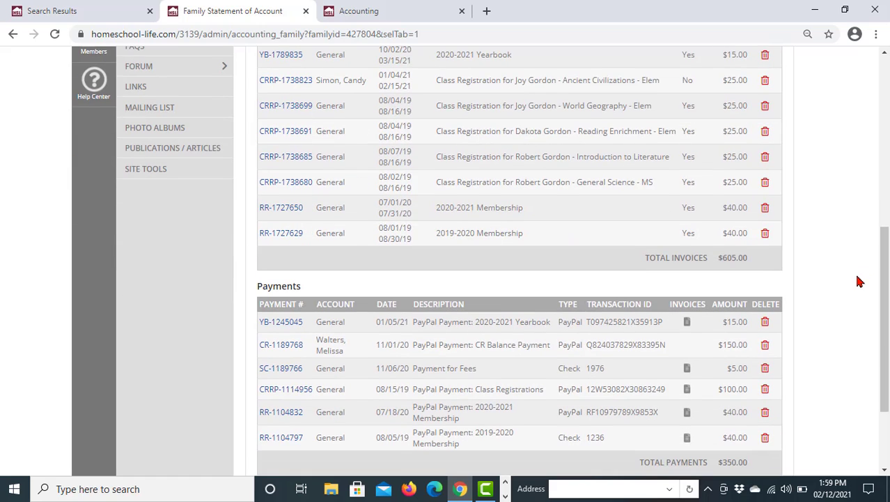
pyautogui.scroll(-1, 863, 278)
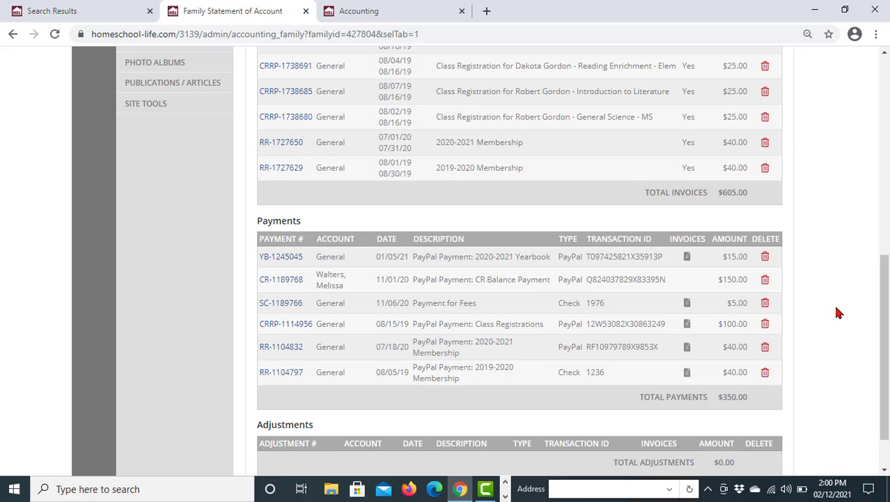
pyautogui.scroll(3, 835, 330)
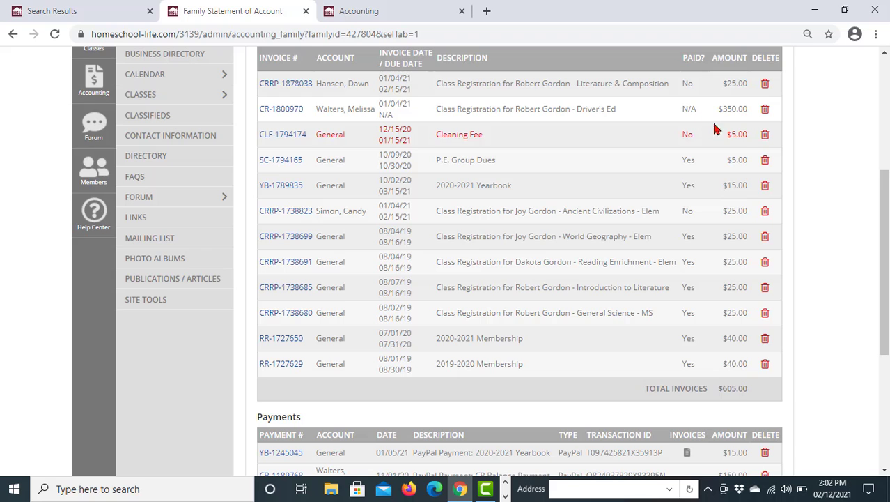
# Start a new payment for the family, applying 50.00 to the CR total balance and selecting the Ancient Civilizations class registration invoice.
pyautogui.scroll(4, 823, 320)
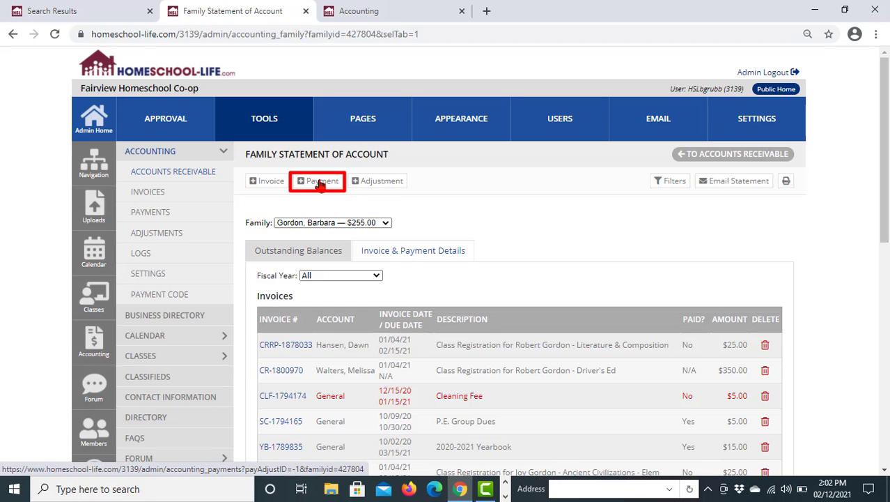
pyautogui.click(328, 186)
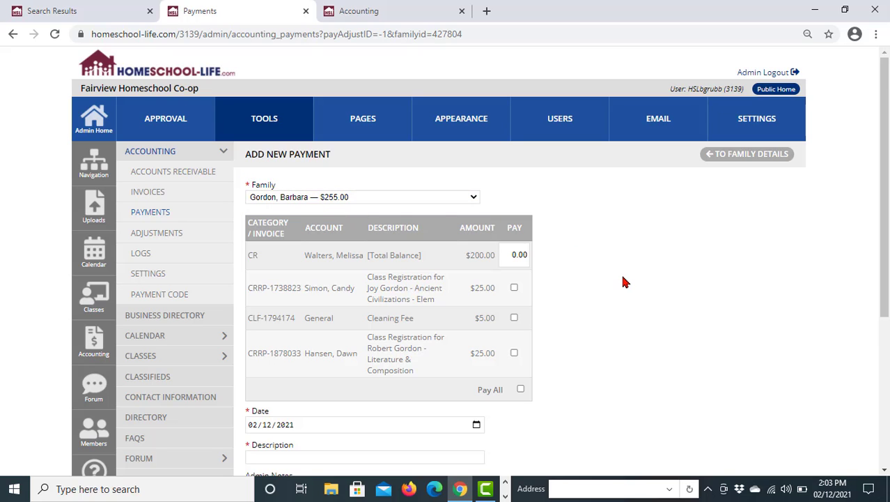
pyautogui.scroll(-1, 624, 281)
pyautogui.scroll(-1, 624, 282)
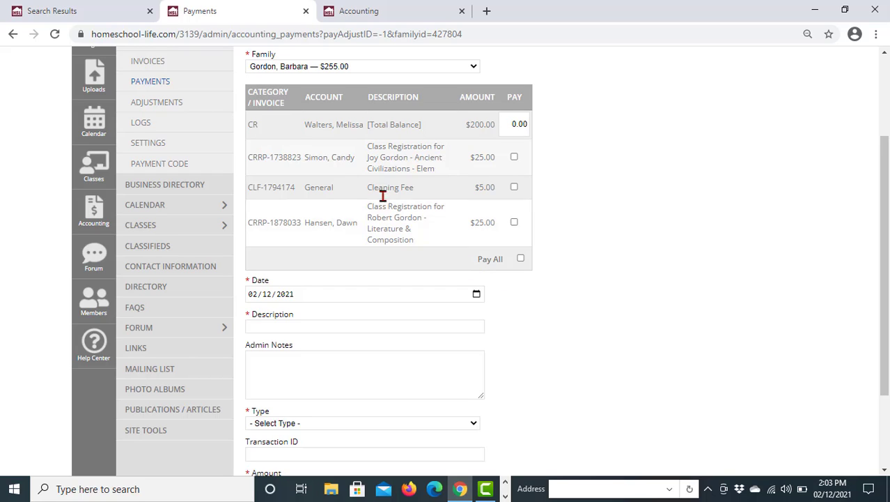
pyautogui.click(511, 126)
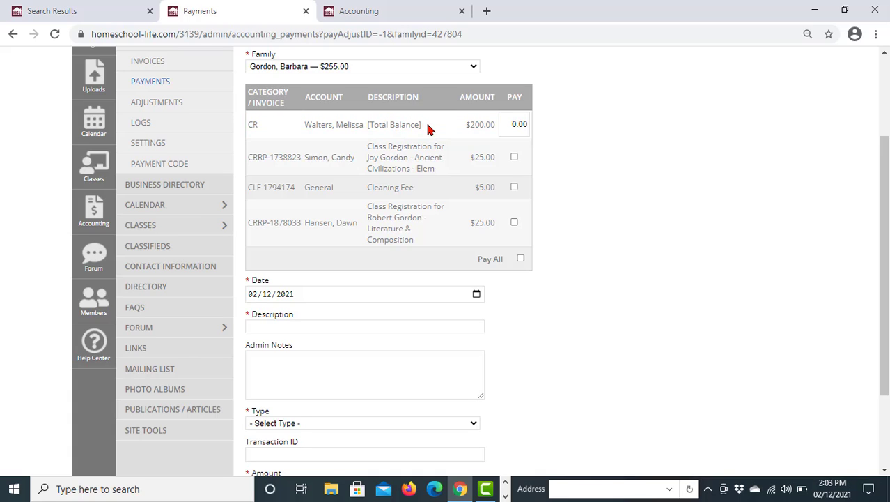
pyautogui.doubleClick(513, 123)
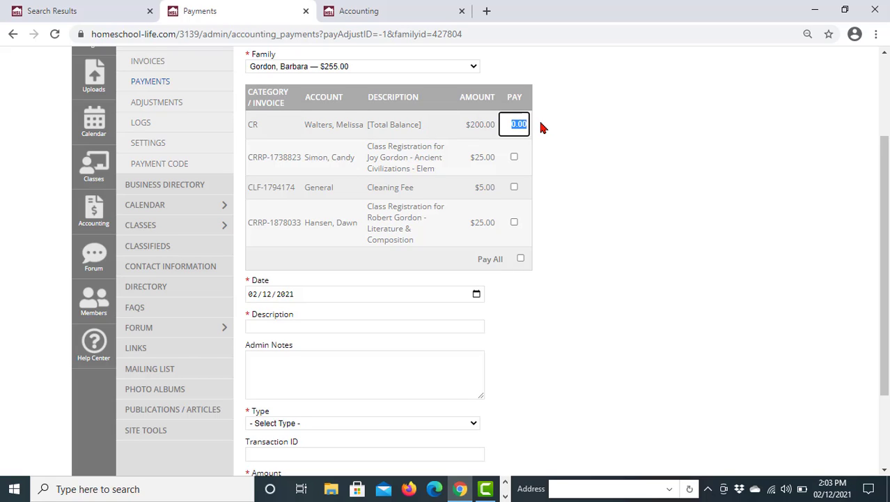
pyautogui.press('BackSpace')
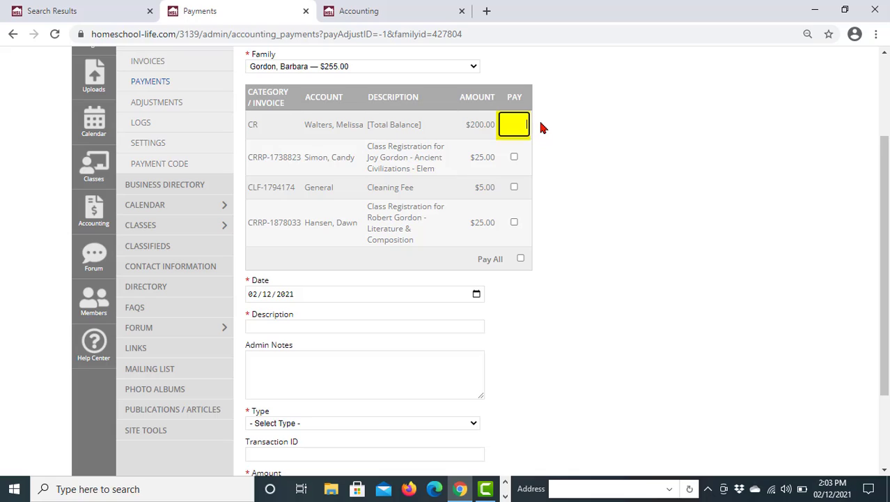
pyautogui.write('50.00')
pyautogui.click(514, 158)
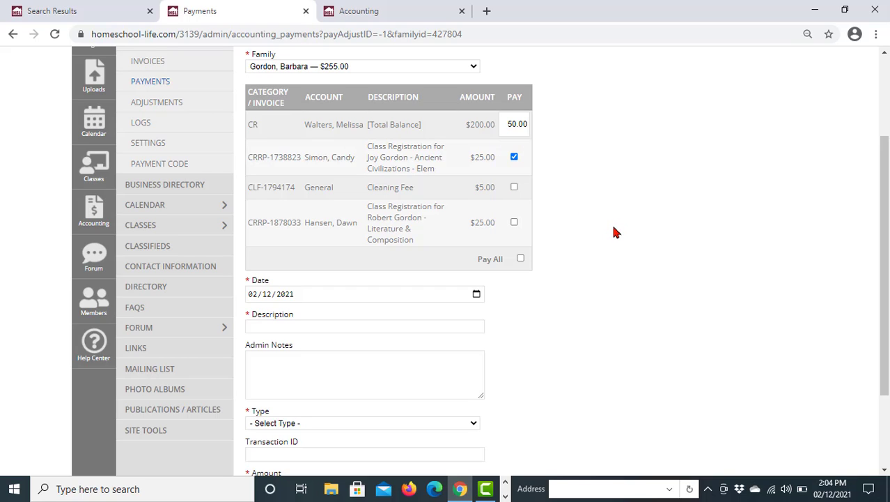
# Clear the CR total balance payment and reload the payment form to reset its entries.
pyautogui.scroll(-1, 615, 232)
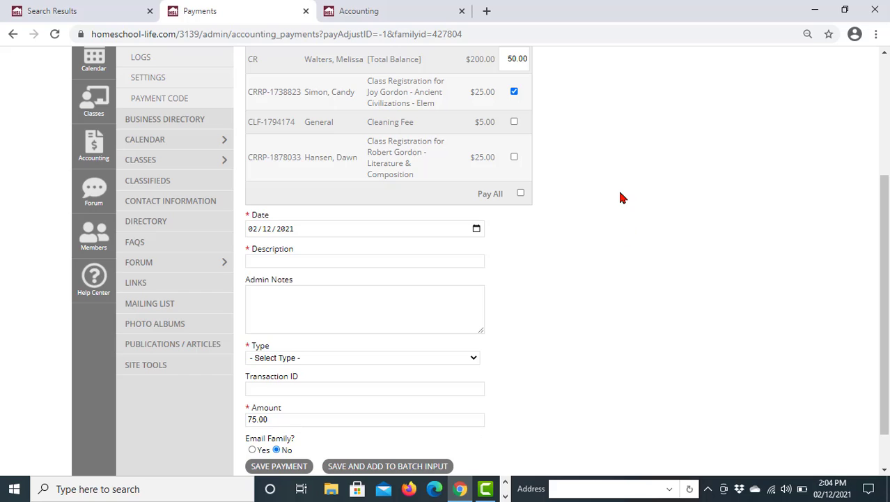
pyautogui.scroll(1, 618, 193)
pyautogui.moveTo(507, 127); pyautogui.dragTo(544, 131)
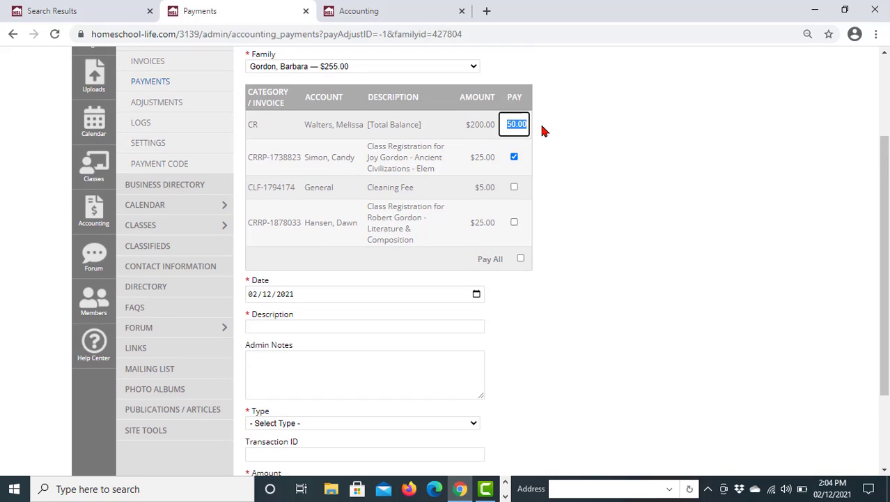
pyautogui.press('BackSpace')
pyautogui.scroll(-1, 628, 199)
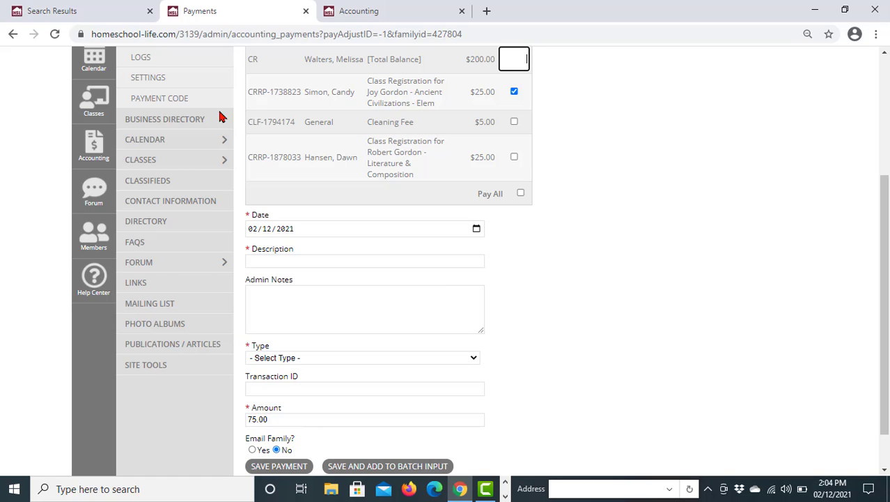
pyautogui.click(56, 34)
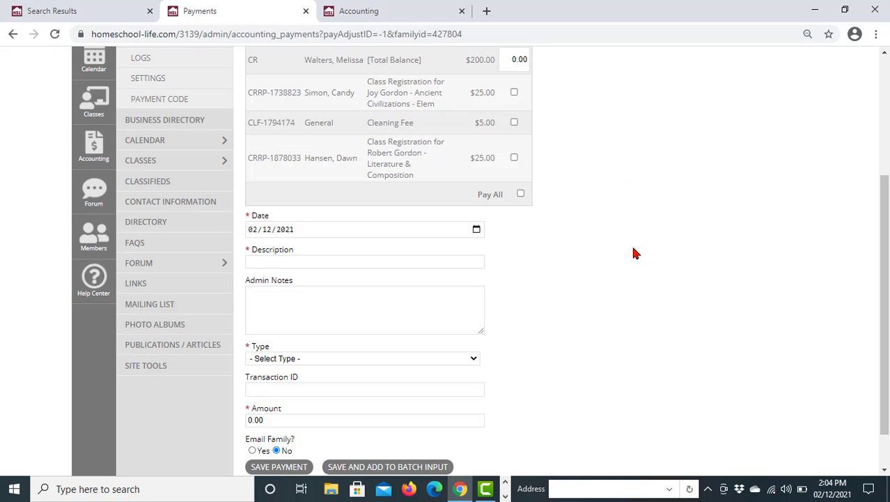
# Select the Ancient Civilizations class registration invoice for payment and check the payment amount.
pyautogui.scroll(1, 641, 271)
pyautogui.click(514, 158)
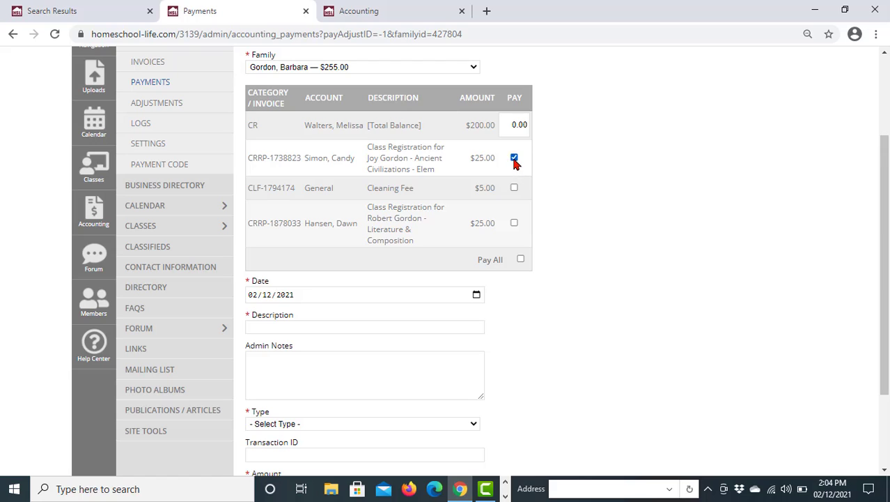
pyautogui.scroll(-3, 636, 324)
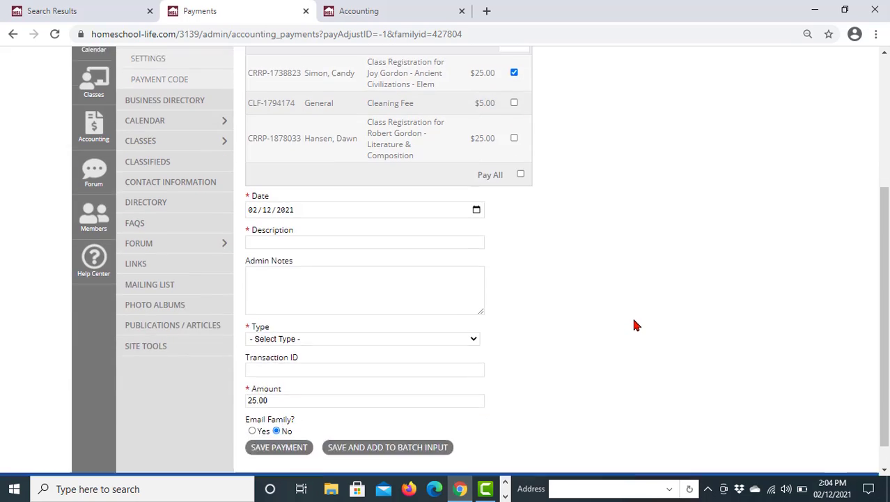
pyautogui.click(297, 370)
pyautogui.click(272, 370)
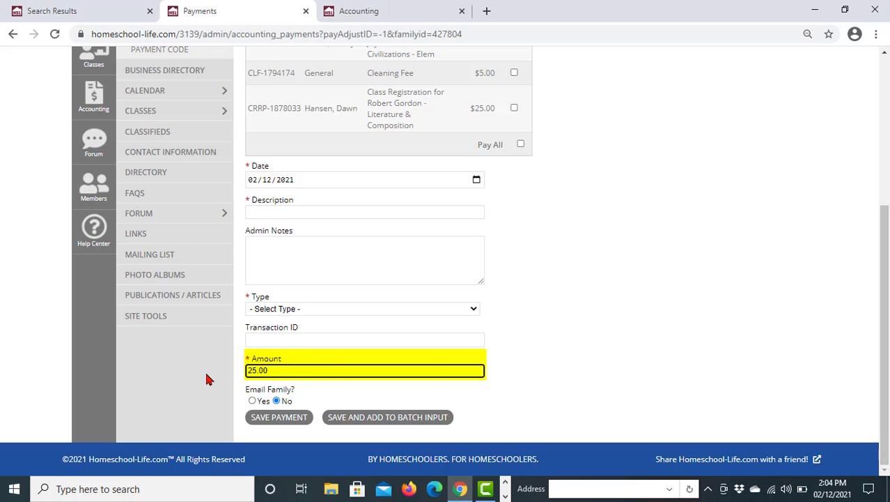
pyautogui.scroll(2, 565, 355)
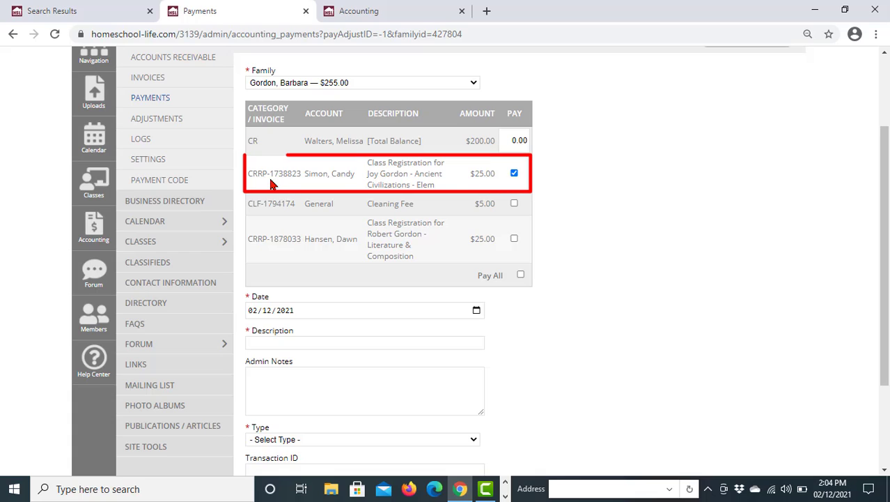
# Include the Cleaning Fee invoice in the payment as well, and turn Pay All on and back off.
pyautogui.click(514, 204)
pyautogui.scroll(-2, 596, 287)
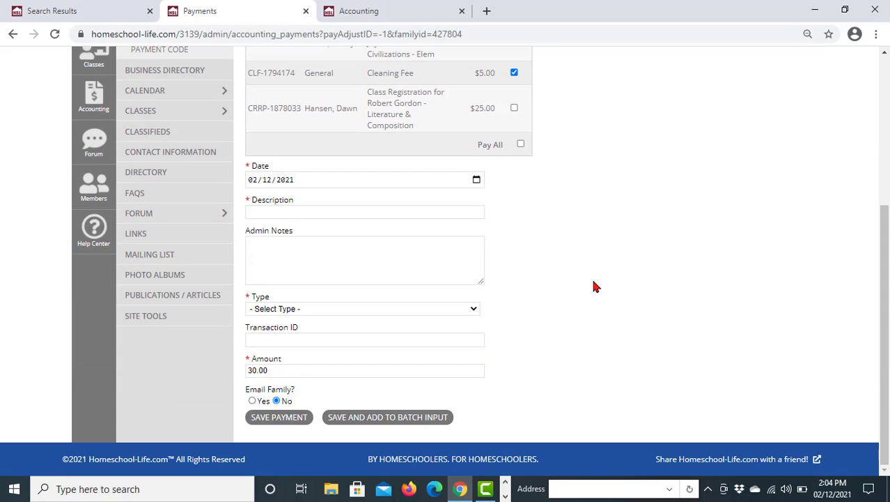
pyautogui.click(268, 371)
pyautogui.scroll(1, 588, 226)
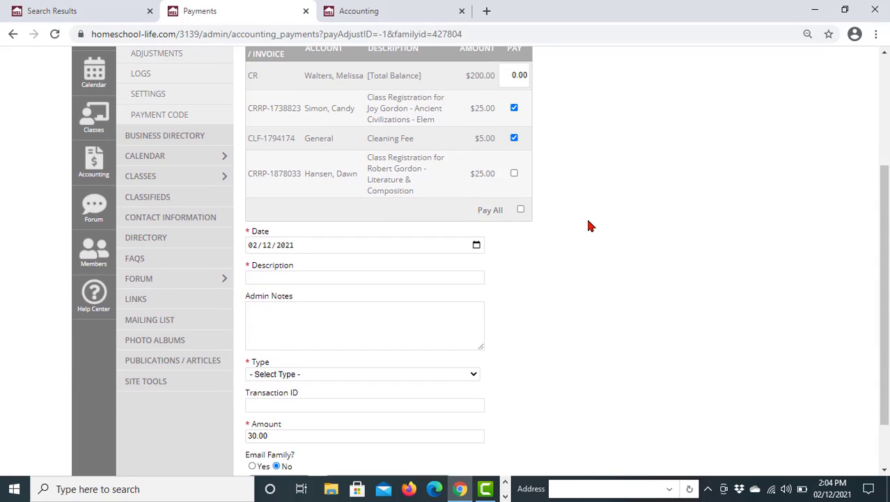
pyautogui.click(520, 211)
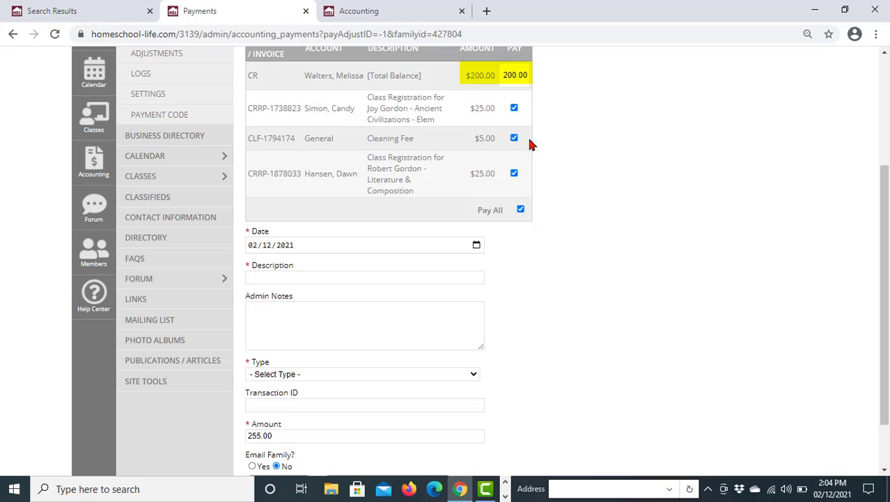
pyautogui.click(520, 210)
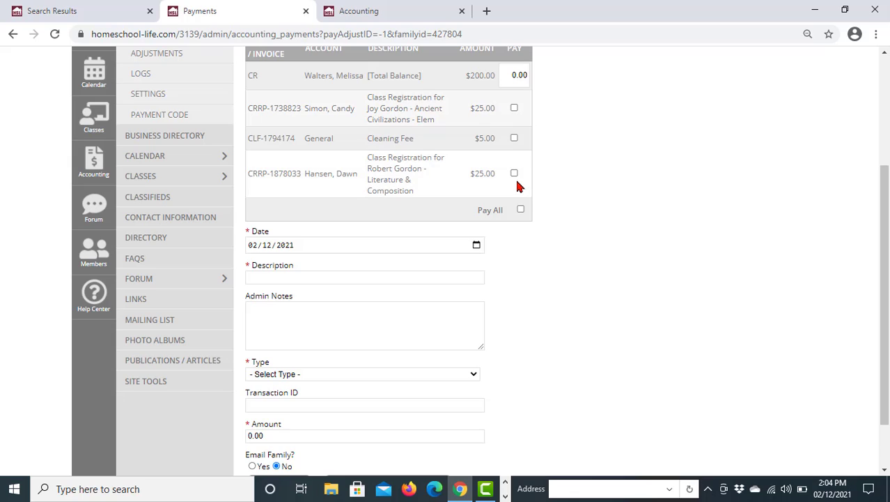
# Apply 50.00 to the CR total balance and keep 02/12/2021 as the payment date.
pyautogui.click(514, 72)
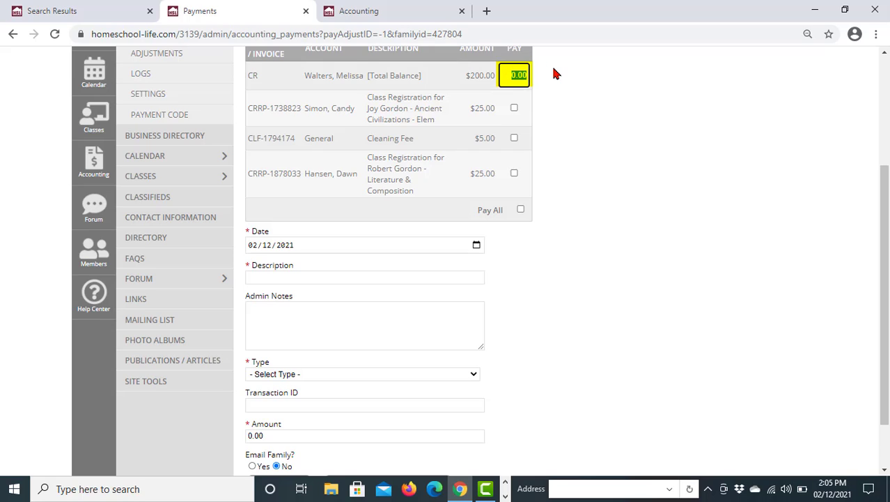
pyautogui.press('BackSpace')
pyautogui.write('50.00')
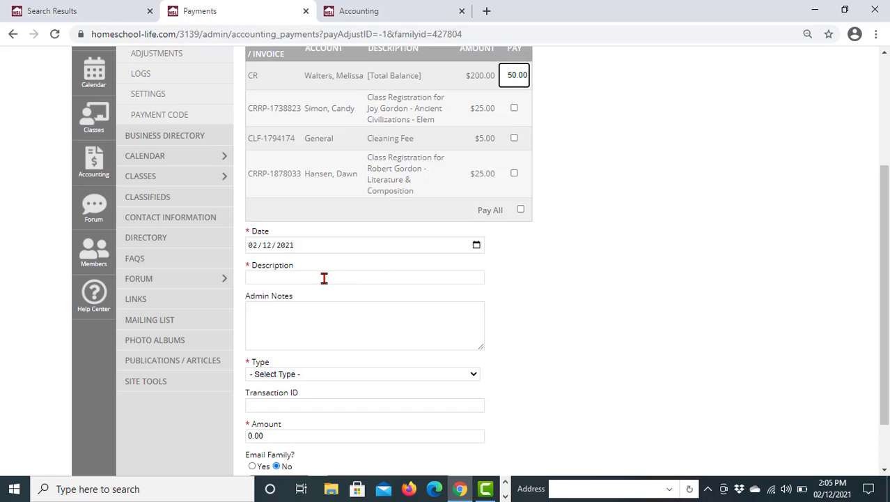
pyautogui.click(476, 247)
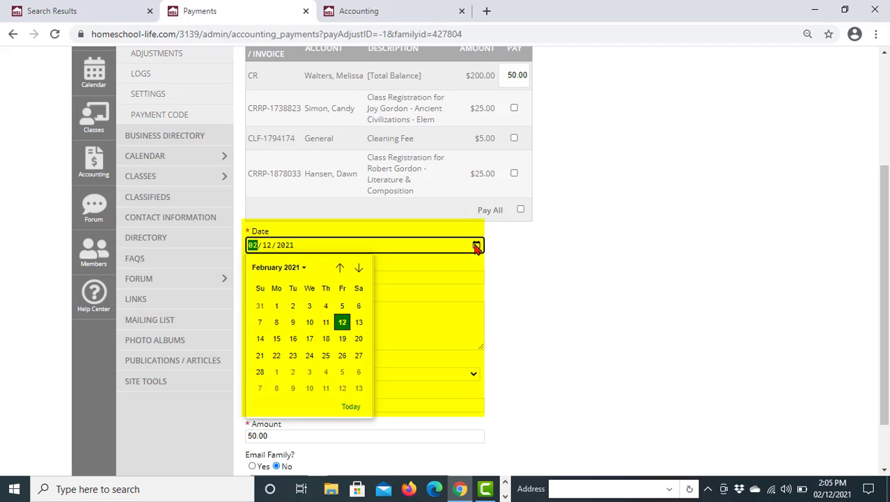
pyautogui.click(477, 247)
pyautogui.click(477, 246)
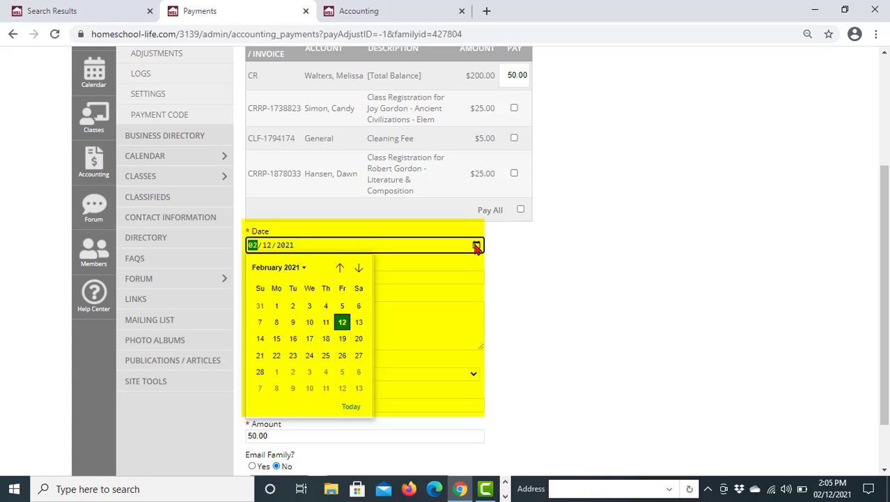
pyautogui.click(534, 275)
# Enter "CR Balance Payment" as the payment description and set the payment type to Check.
pyautogui.click(317, 276)
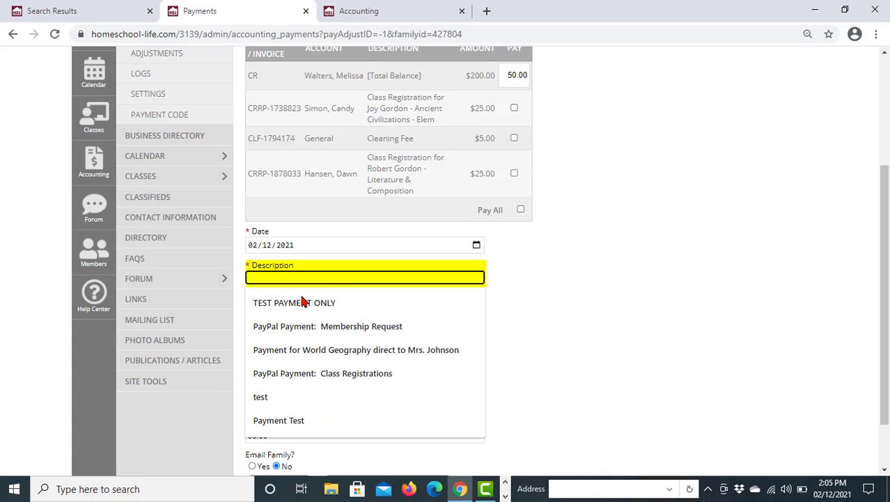
pyautogui.write('CR Balance ')
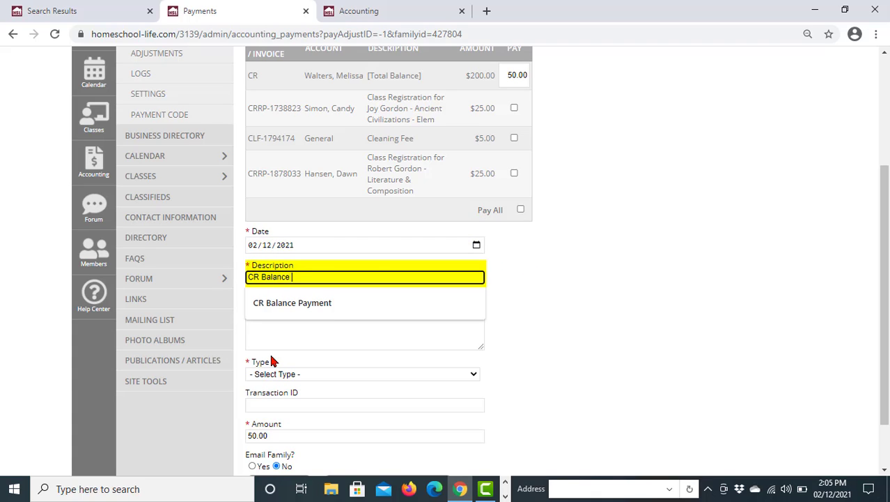
pyautogui.write('Payment')
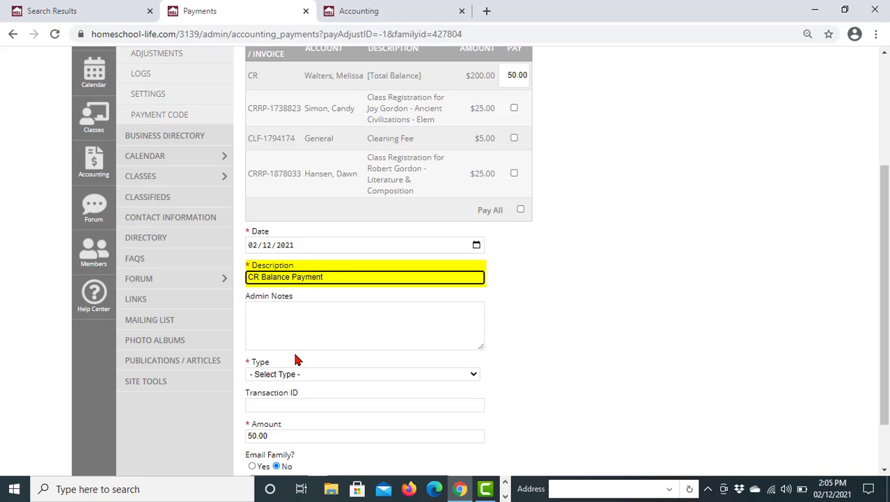
pyautogui.click(475, 374)
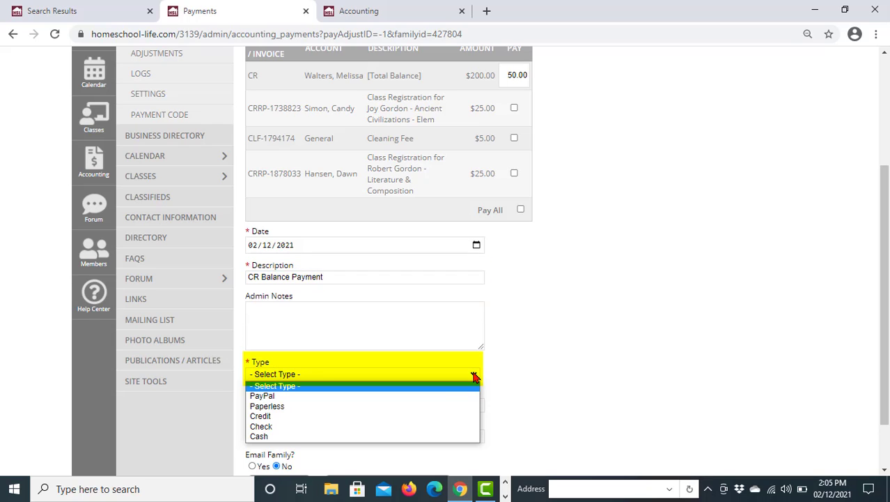
pyautogui.click(460, 426)
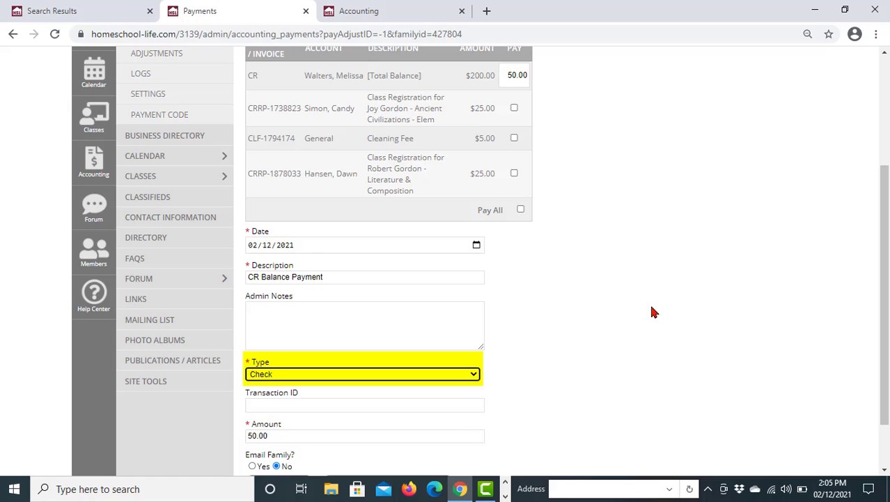
# Enter 8965 as the transaction ID and compare the payment amount with the CR balance entry.
pyautogui.scroll(-2, 654, 317)
pyautogui.click(298, 339)
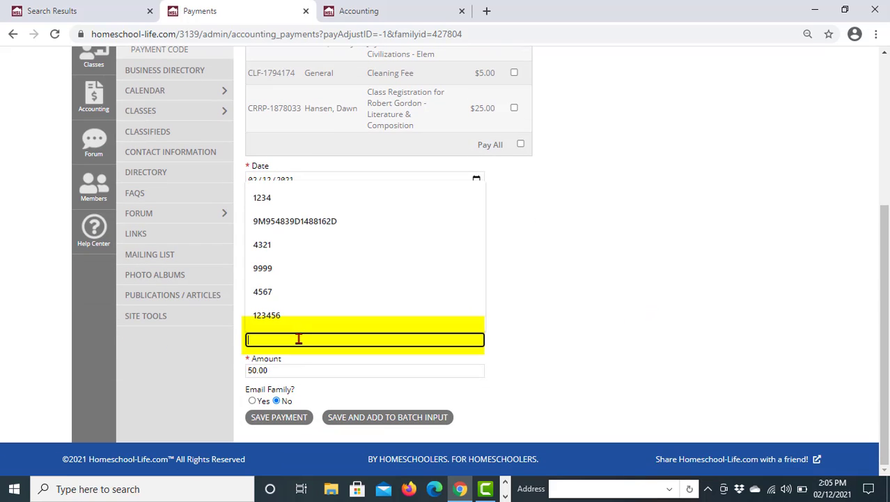
pyautogui.write('8965')
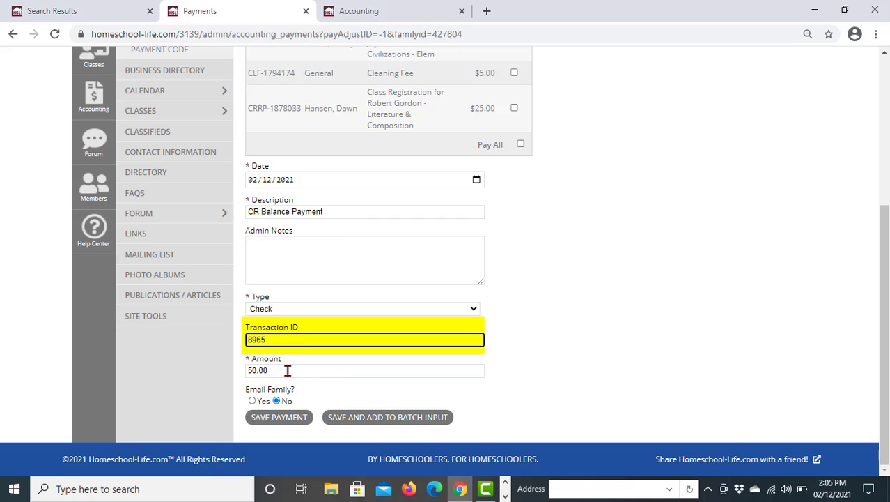
pyautogui.scroll(3, 544, 233)
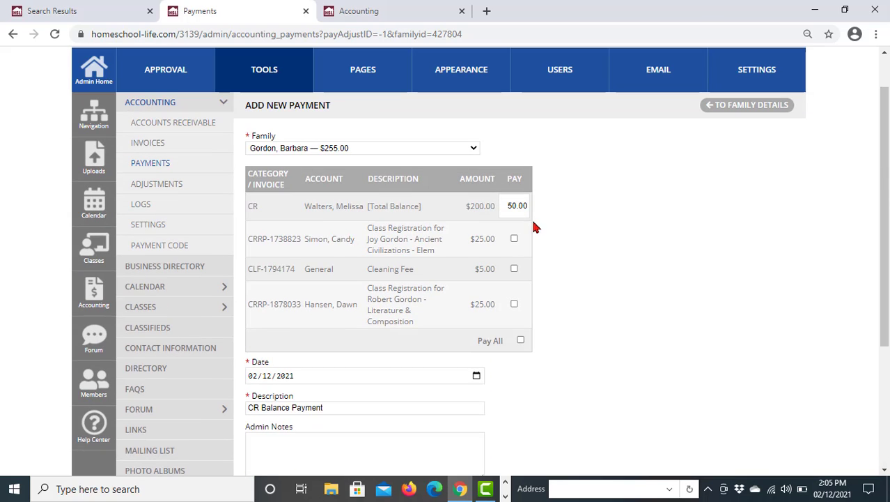
pyautogui.scroll(-3, 591, 258)
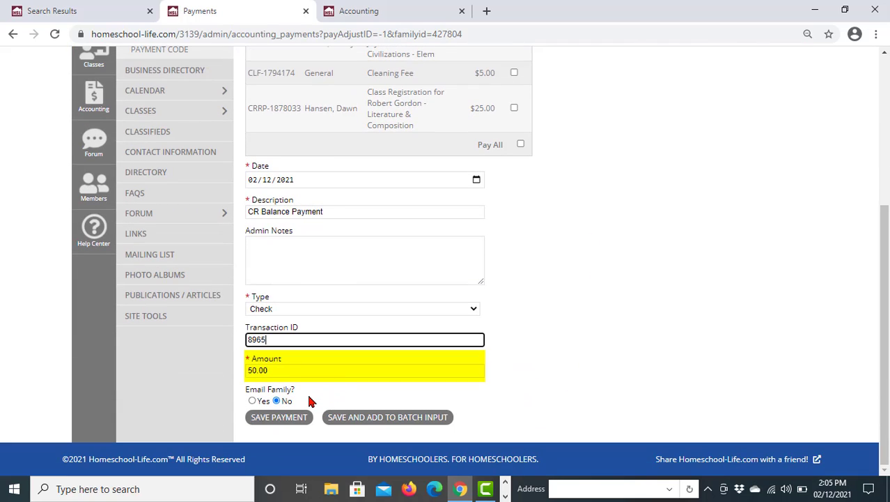
# Try the Email Family option, clear the additional CC address, and set the option back to No.
pyautogui.click(252, 401)
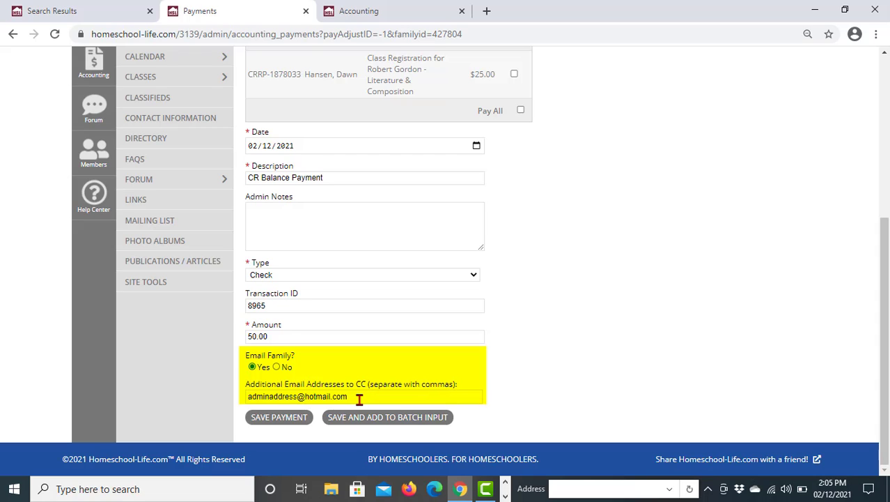
pyautogui.moveTo(359, 398); pyautogui.dragTo(217, 403)
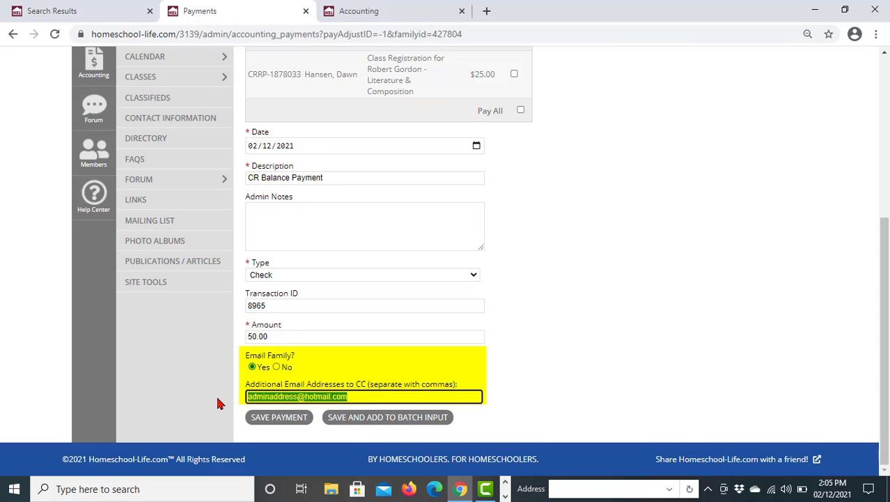
pyautogui.press('BackSpace')
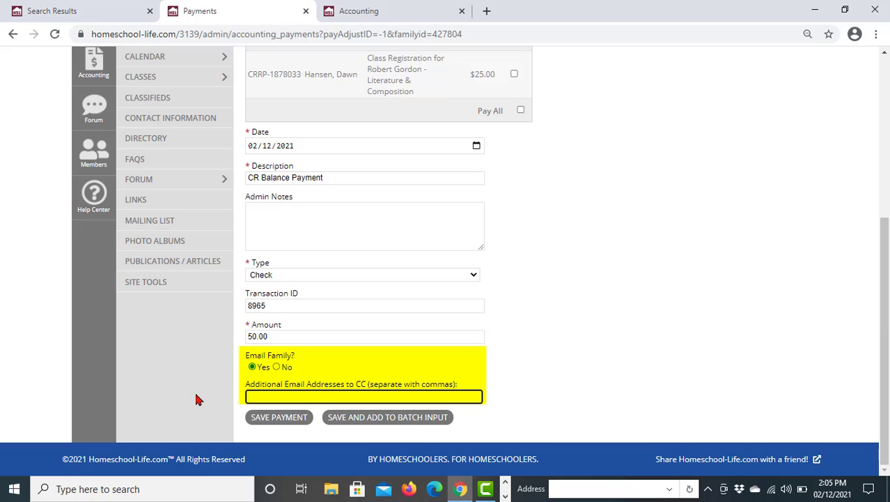
pyautogui.click(276, 367)
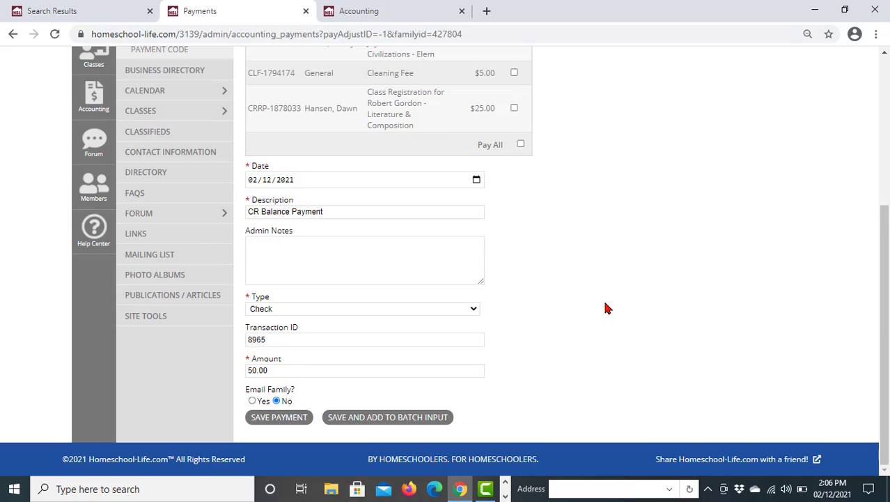
# Save the payment and review the family's updated invoices and payments lists in the statement of account.
pyautogui.click(305, 421)
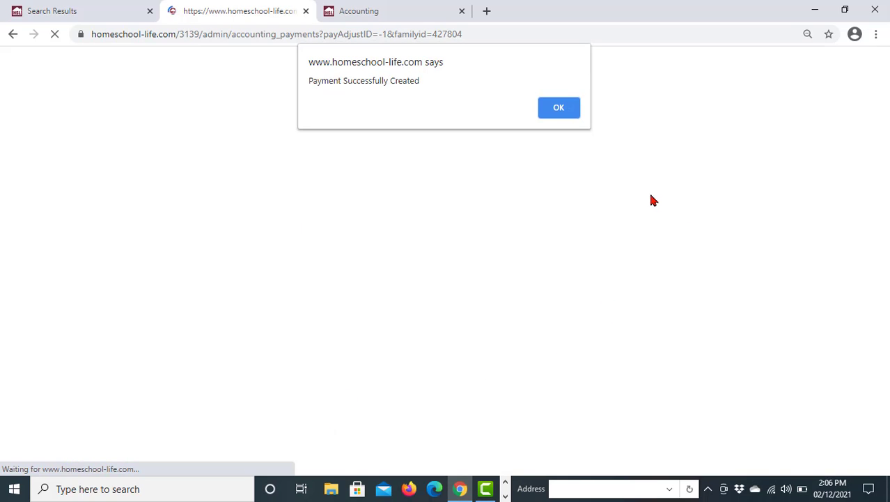
pyautogui.click(570, 113)
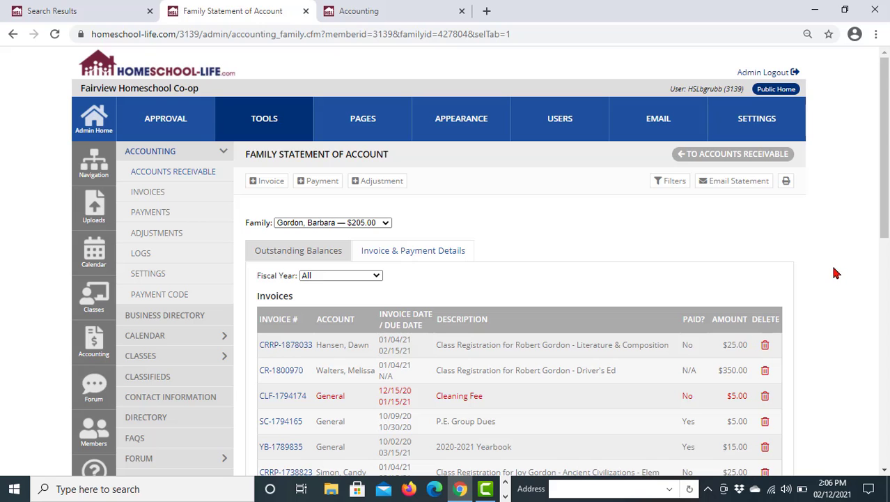
pyautogui.scroll(-3, 844, 281)
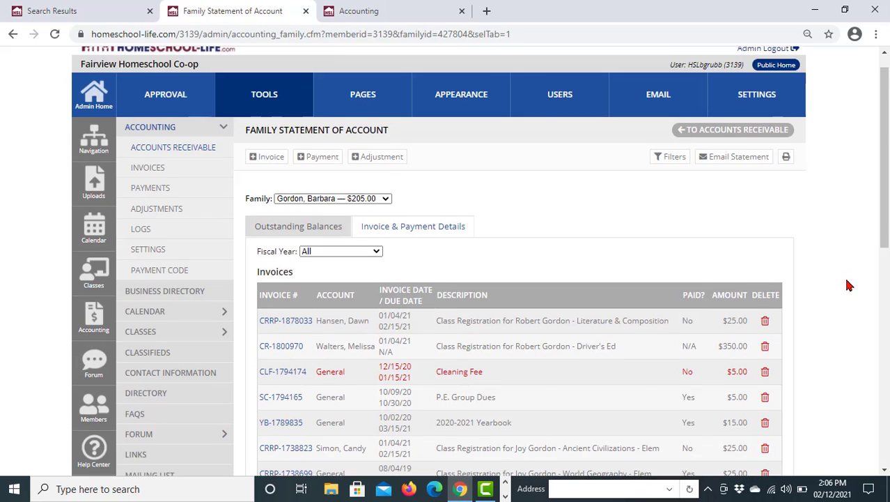
pyautogui.scroll(-3, 850, 287)
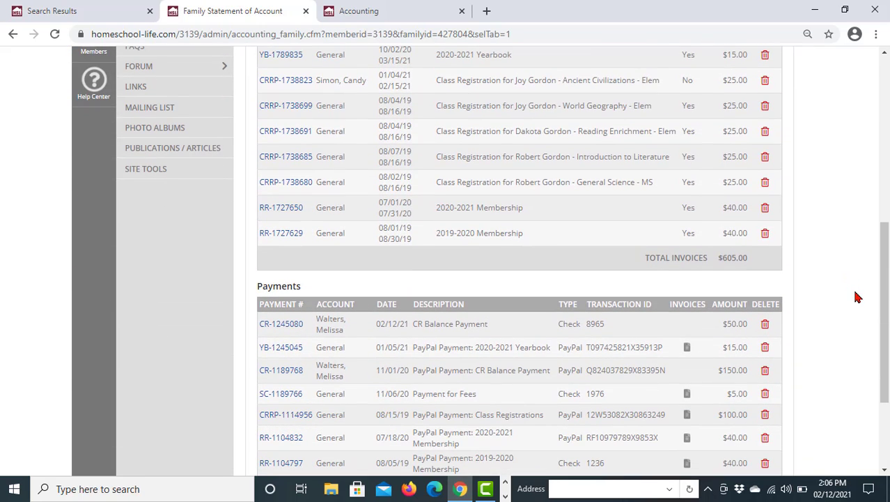
pyautogui.scroll(-1, 858, 297)
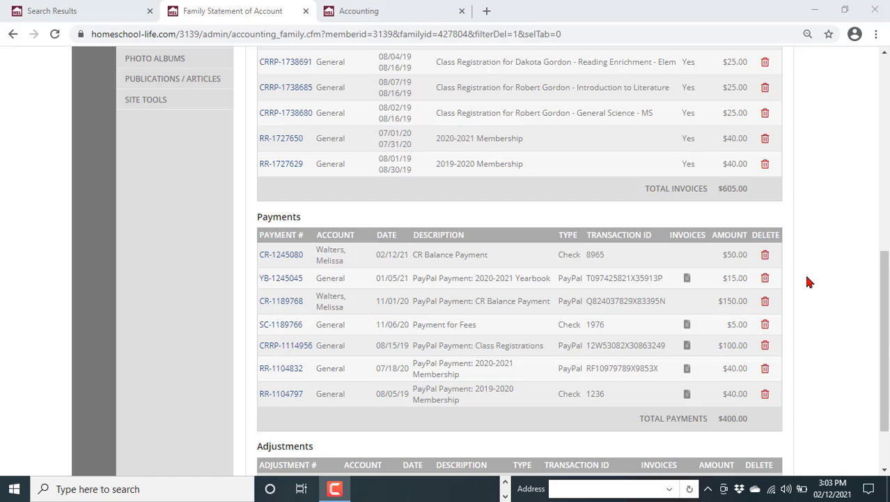
pyautogui.scroll(10, 809, 281)
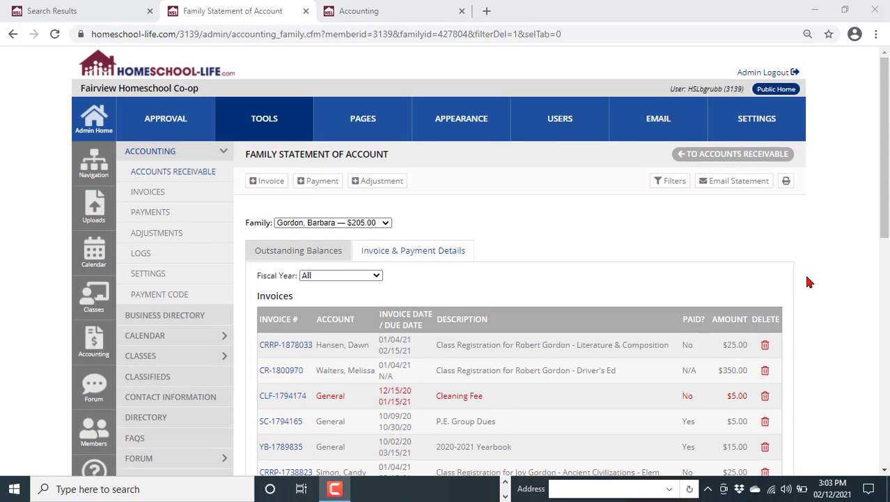
# Start a new payment for the current family and enter 75.00 toward the CR total balance.
pyautogui.click(317, 185)
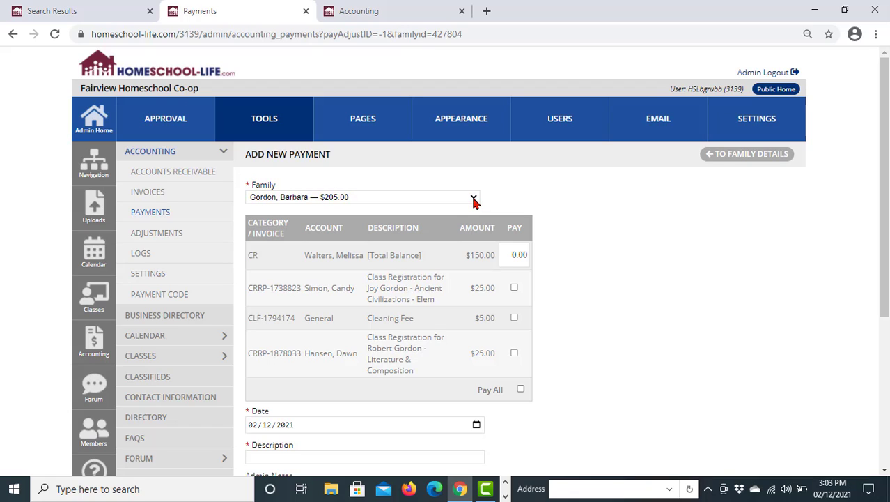
pyautogui.click(523, 255)
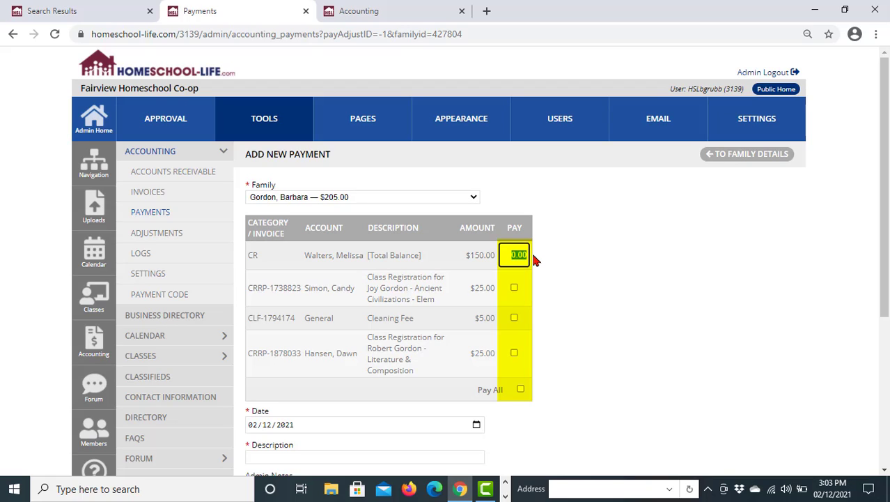
pyautogui.press('BackSpace')
pyautogui.write('75.00')
# Enter "CR Balance Payment" as the payment description and choose Check as the payment type.
pyautogui.scroll(-2, 548, 312)
pyautogui.click(407, 325)
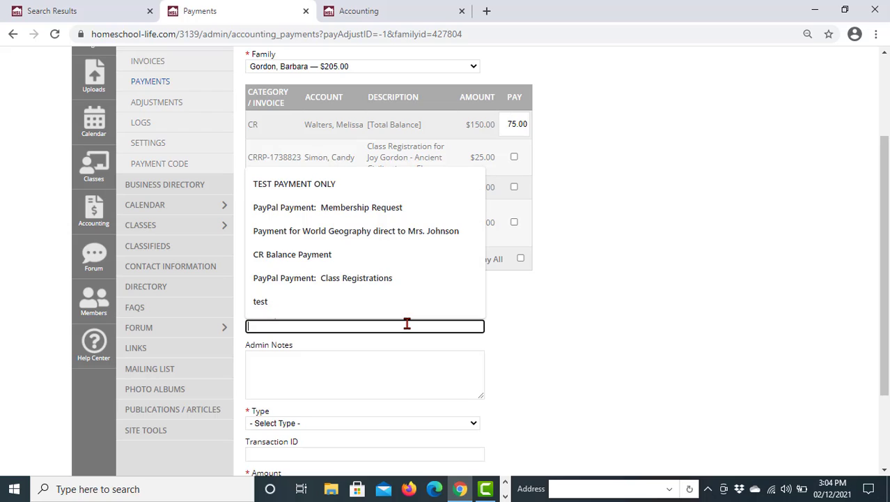
pyautogui.write('CR B')
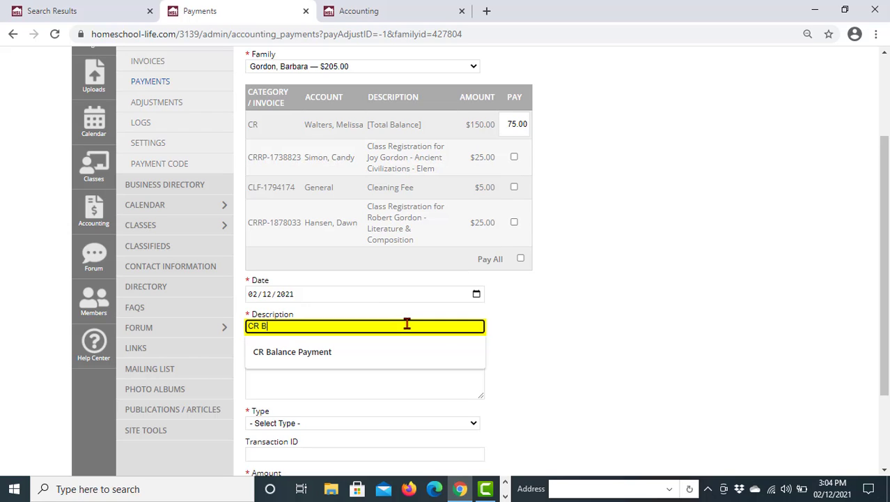
pyautogui.write('alance Payment')
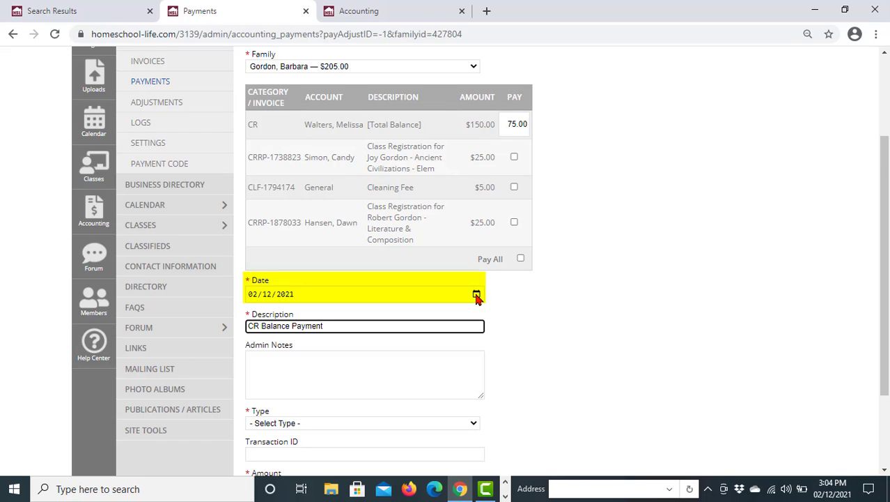
pyautogui.click(473, 423)
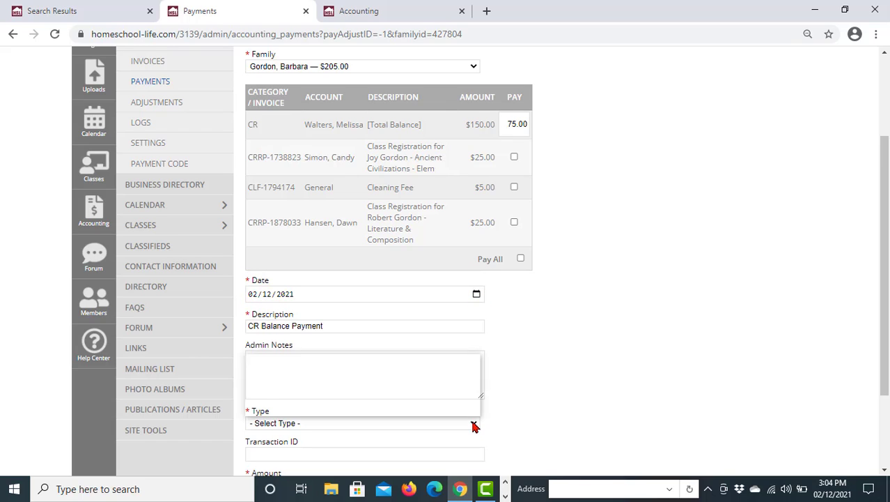
pyautogui.click(470, 399)
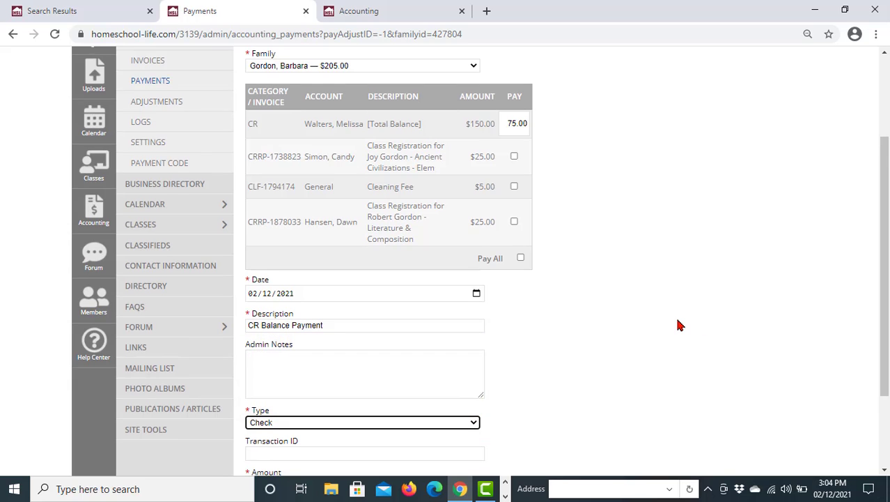
# Enter 4521 as the transaction ID, then save the payment and add it to the batch input.
pyautogui.scroll(-3, 337, 346)
pyautogui.click(324, 340)
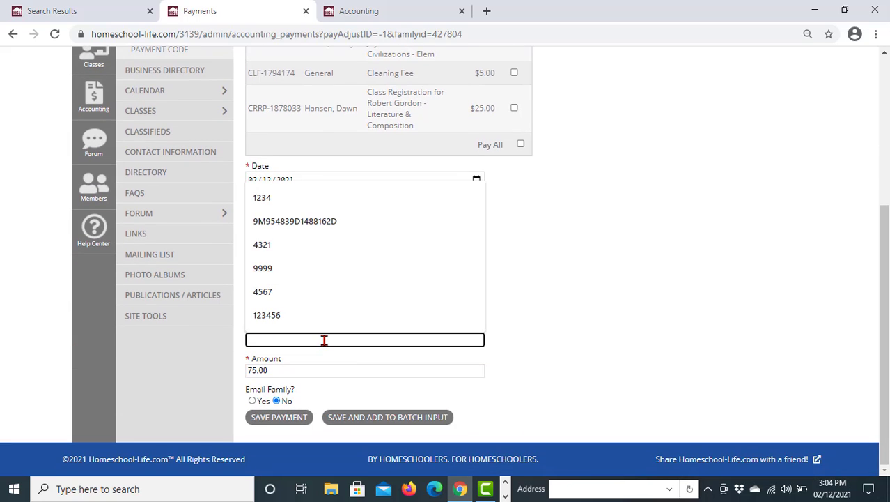
pyautogui.write('4521')
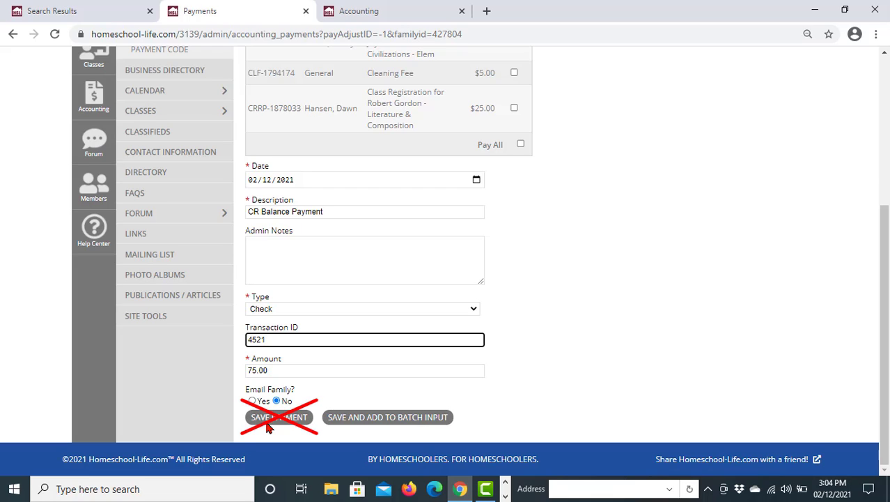
pyautogui.click(387, 419)
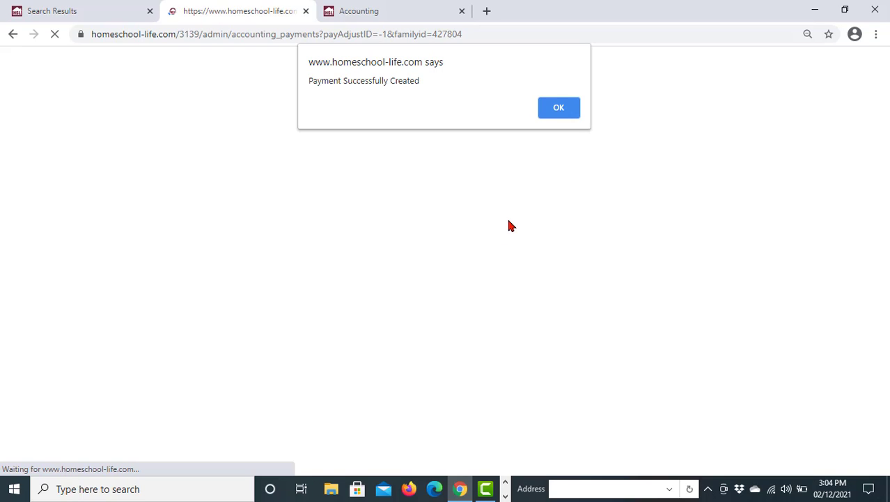
pyautogui.click(558, 110)
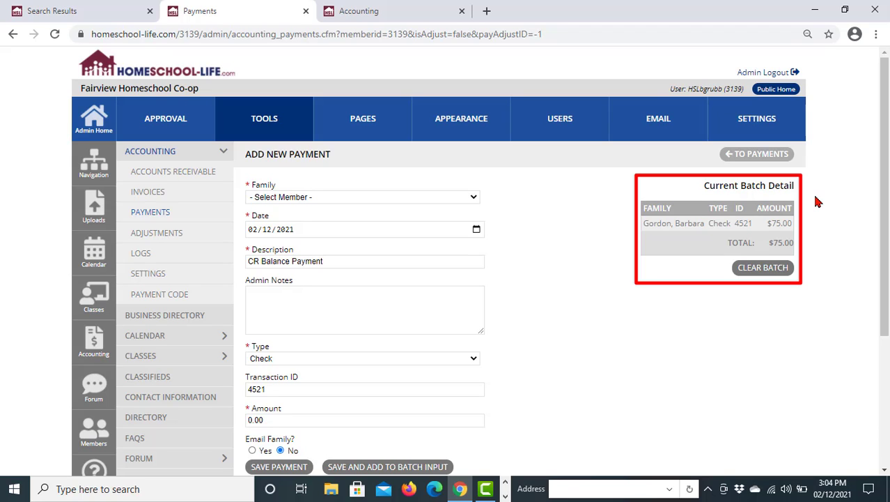
# Choose the family with the $255.00 balance and mark its Chemistry (payment #1) invoice for payment.
pyautogui.click(474, 199)
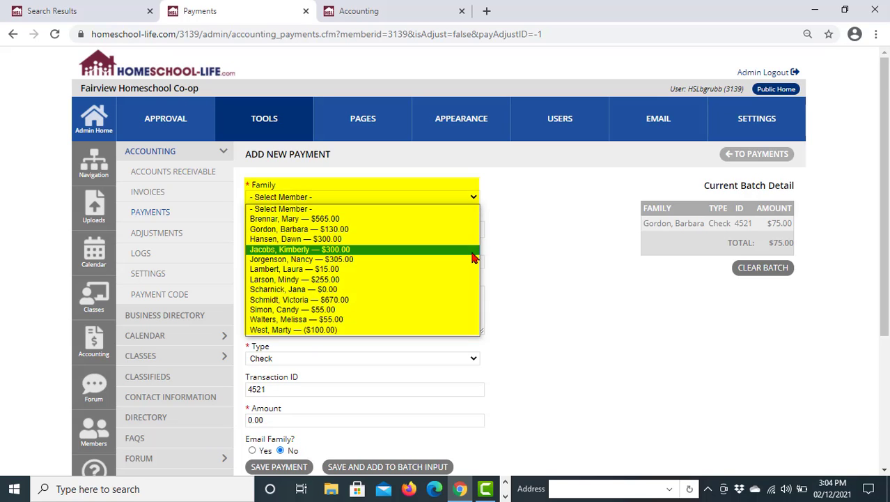
pyautogui.click(472, 280)
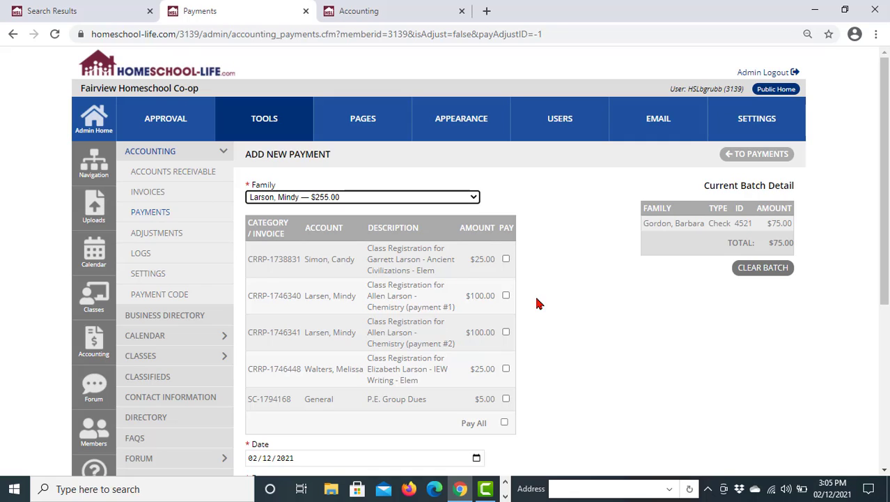
pyautogui.click(507, 296)
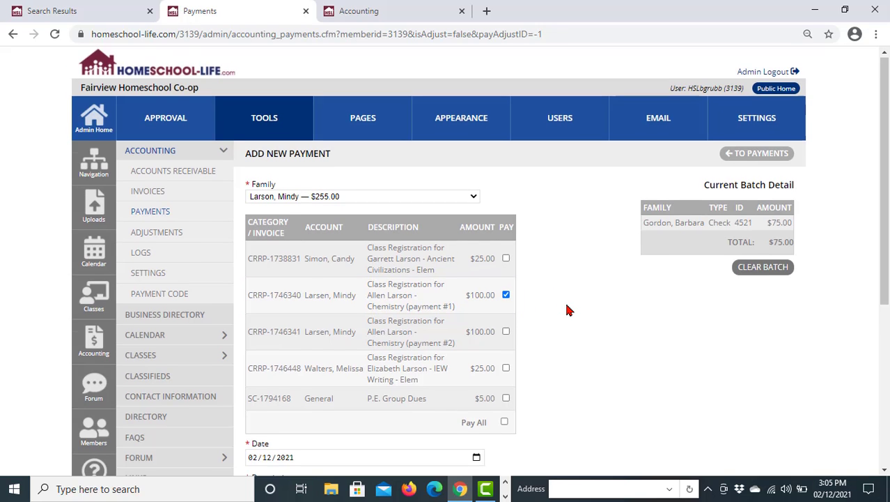
# Replace the payment description with "Class Registration Payment".
pyautogui.scroll(-3, 567, 310)
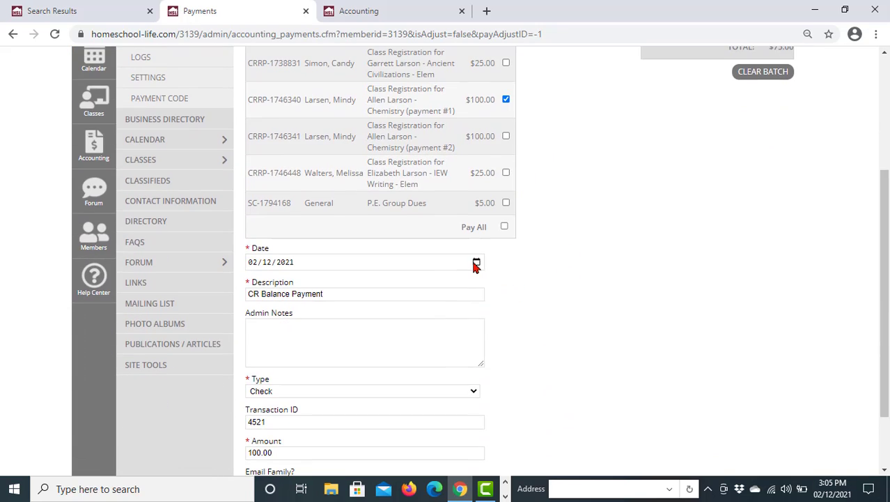
pyautogui.click(353, 294)
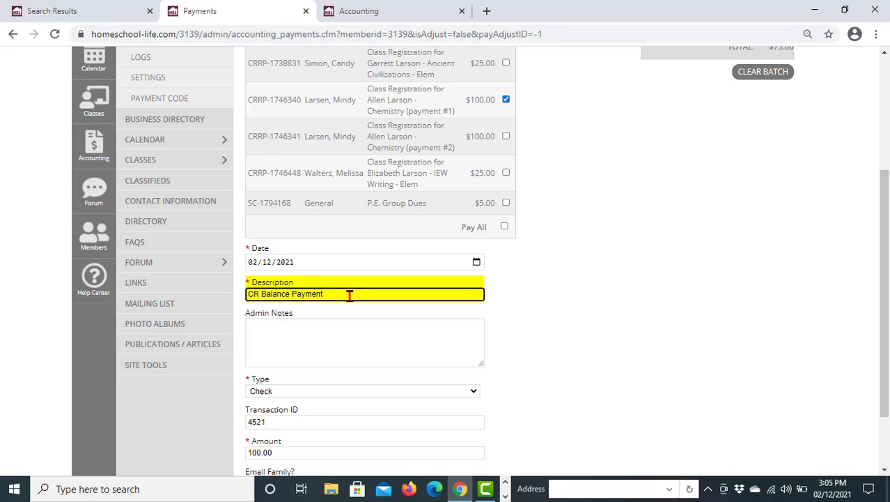
pyautogui.press('BackSpace')
pyautogui.press('BackSpace')
pyautogui.press('BackSpace')
pyautogui.press('BackSpace')
pyautogui.press('BackSpace')
pyautogui.press('BackSpace')
pyautogui.press('BackSpace')
pyautogui.press('BackSpace')
pyautogui.press('BackSpace')
pyautogui.press('BackSpace')
pyautogui.press('BackSpace')
pyautogui.press('BackSpace')
pyautogui.press('BackSpace')
pyautogui.press('BackSpace')
pyautogui.press('BackSpace')
pyautogui.press('BackSpace')
pyautogui.press('BackSpace')
pyautogui.press('BackSpace')
pyautogui.write('Class Registration')
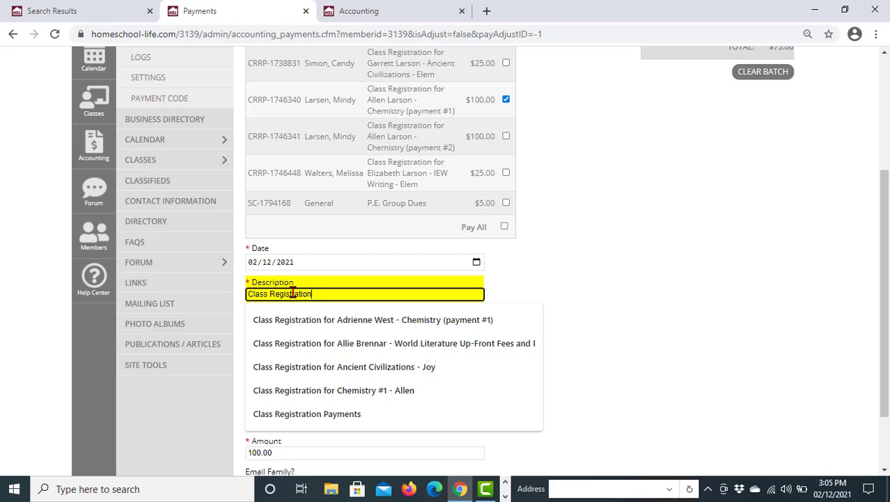
pyautogui.write(' Payment')
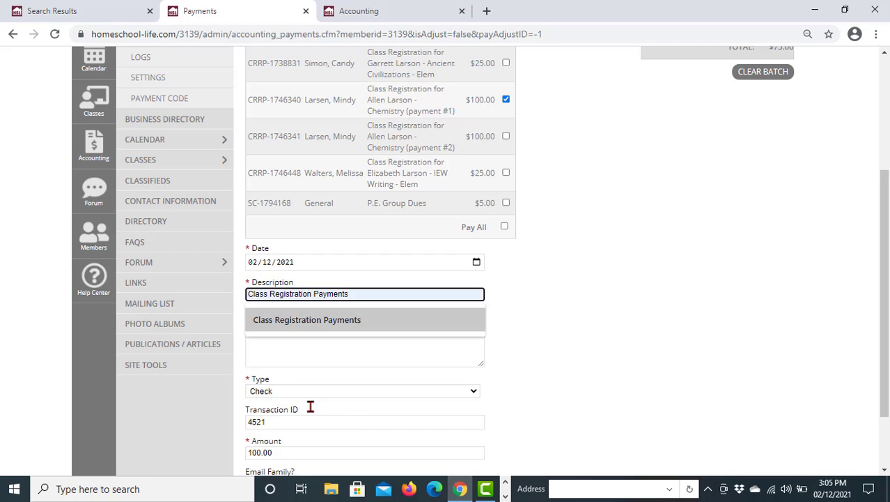
# Set the transaction ID to 75230, keep Email Family at No, and save the payment to the batch.
pyautogui.scroll(-2, 606, 318)
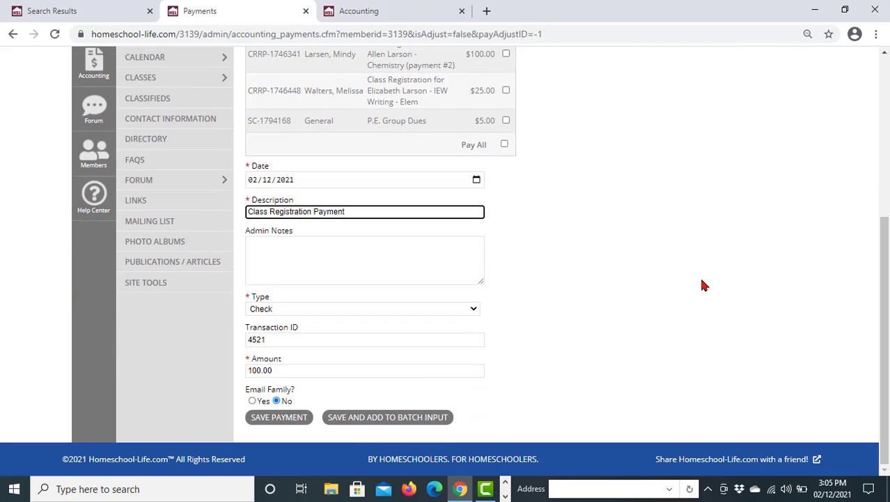
pyautogui.moveTo(266, 339); pyautogui.dragTo(236, 338)
pyautogui.press('BackSpace')
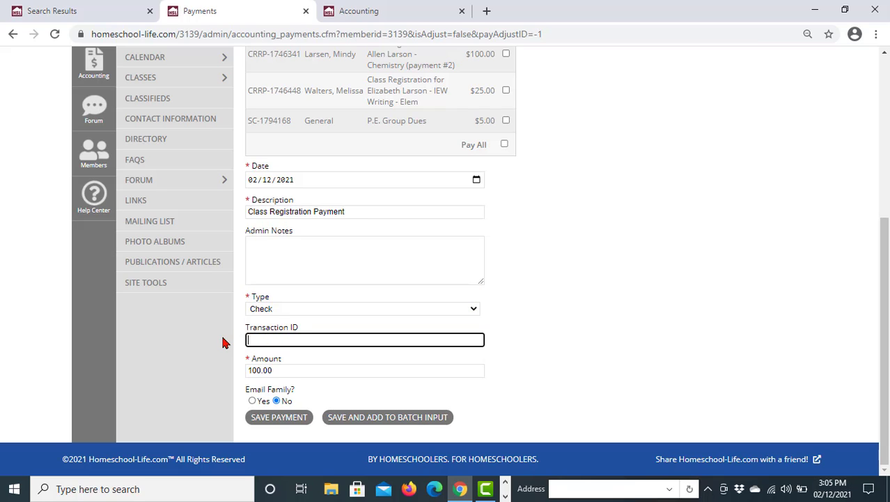
pyautogui.write('75230')
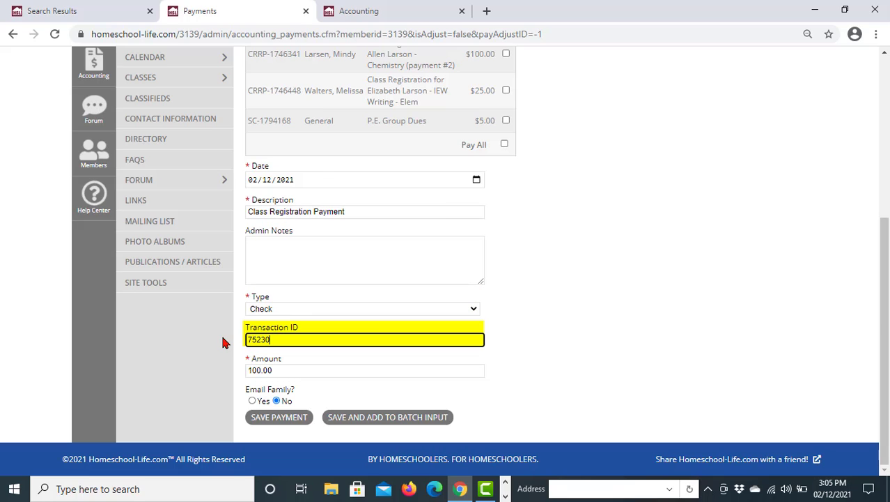
pyautogui.click(273, 370)
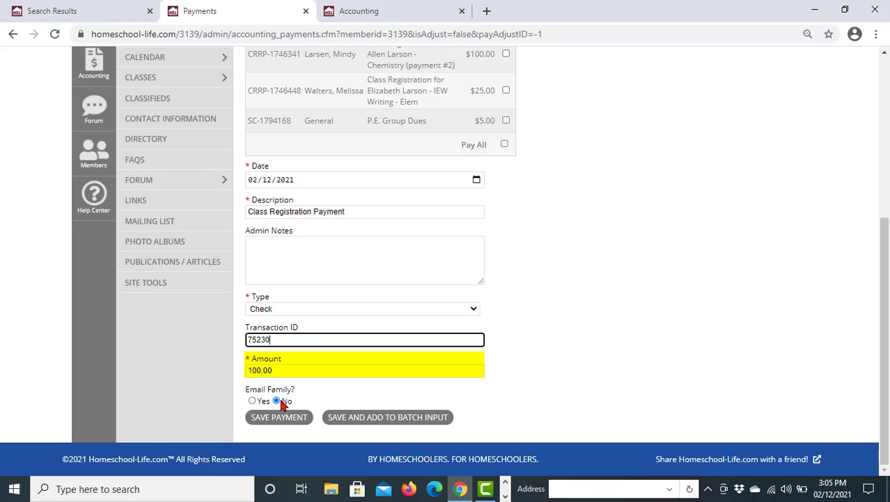
pyautogui.click(282, 402)
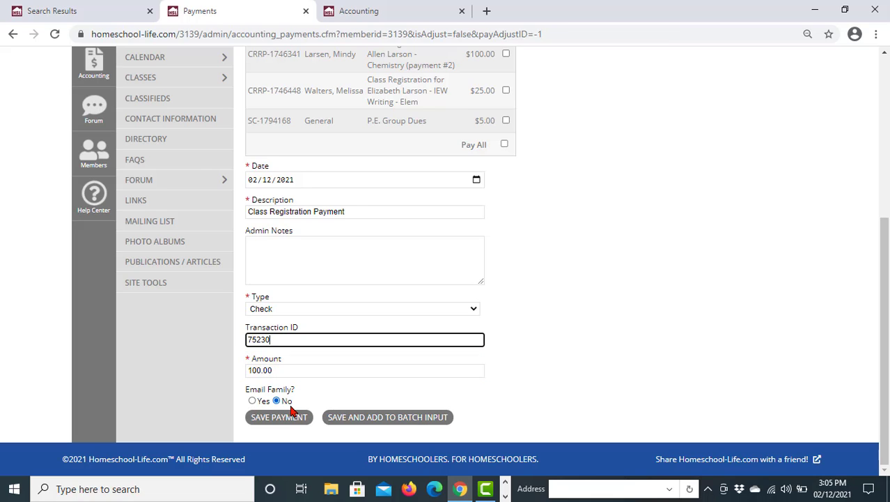
pyautogui.click(397, 418)
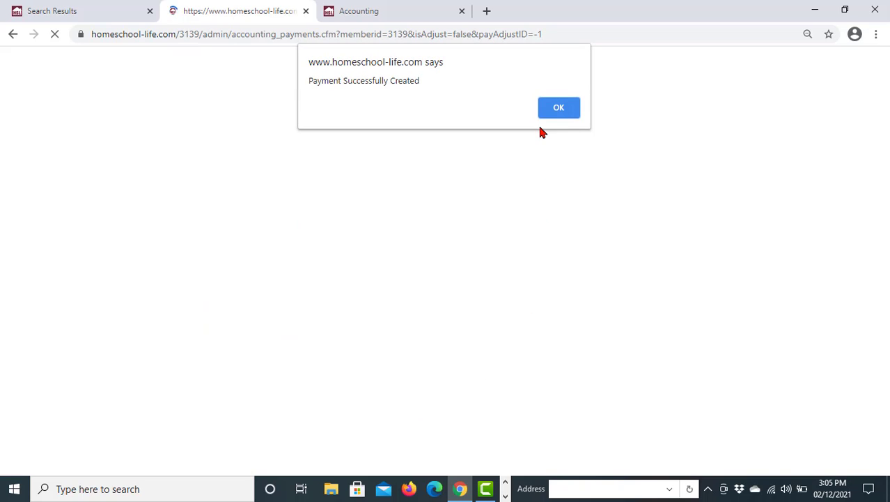
pyautogui.click(556, 110)
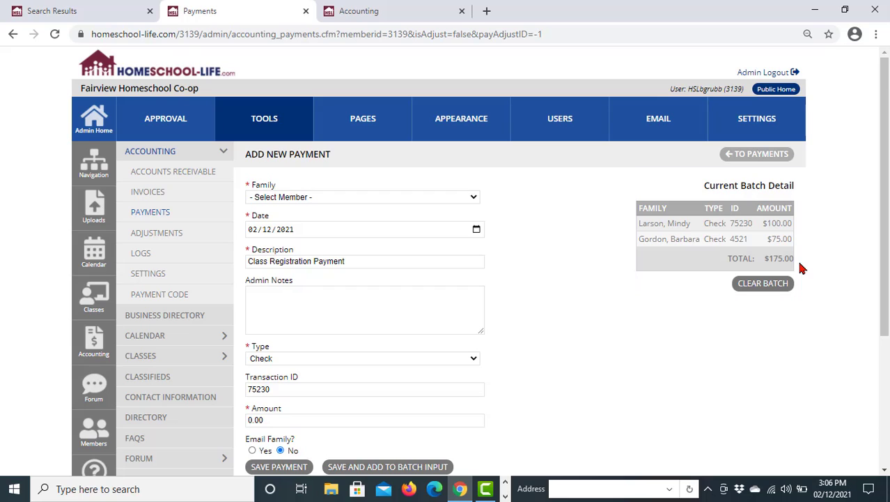
# Choose the family with the $55.00 balance tied to the Ancient Civilizations and IEW Writing registrations, and mark all its invoices for payment.
pyautogui.click(472, 200)
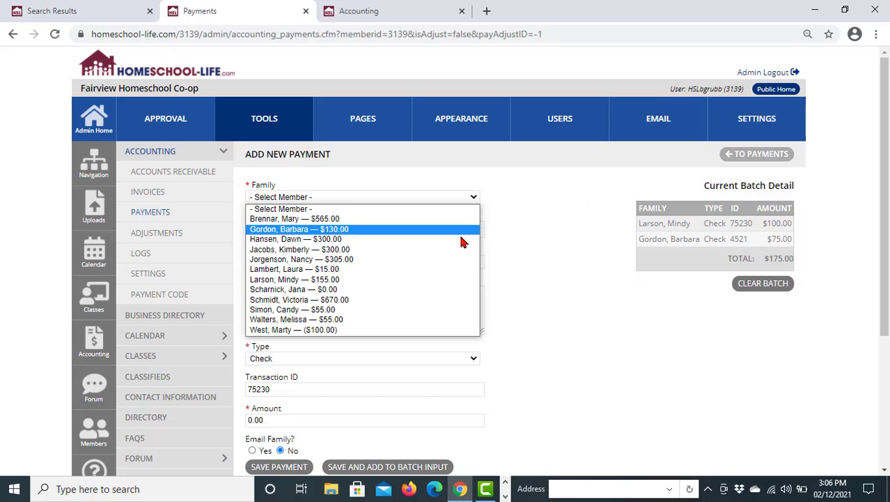
pyautogui.click(463, 310)
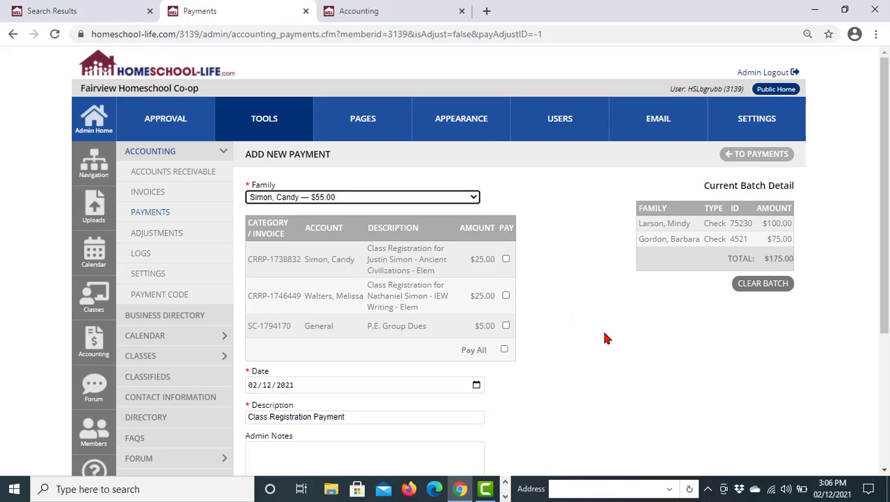
pyautogui.click(504, 348)
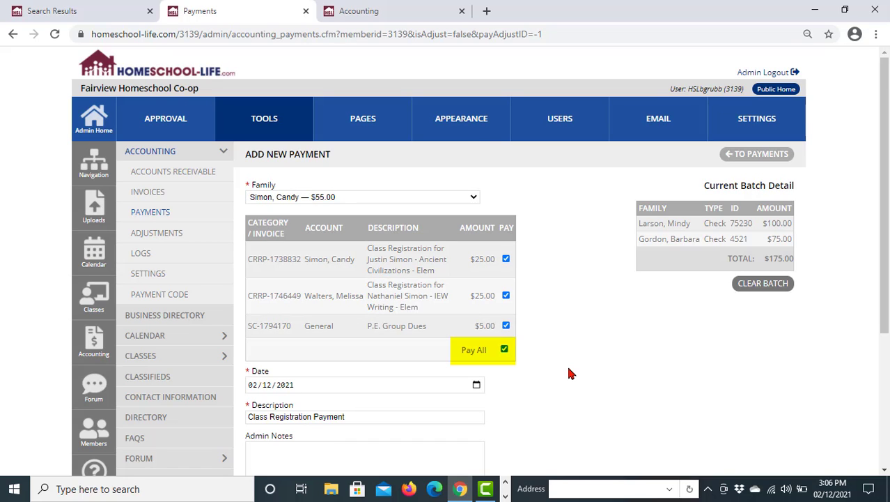
# Change the payment description to the plural "Class Registration Payments".
pyautogui.scroll(-2, 569, 375)
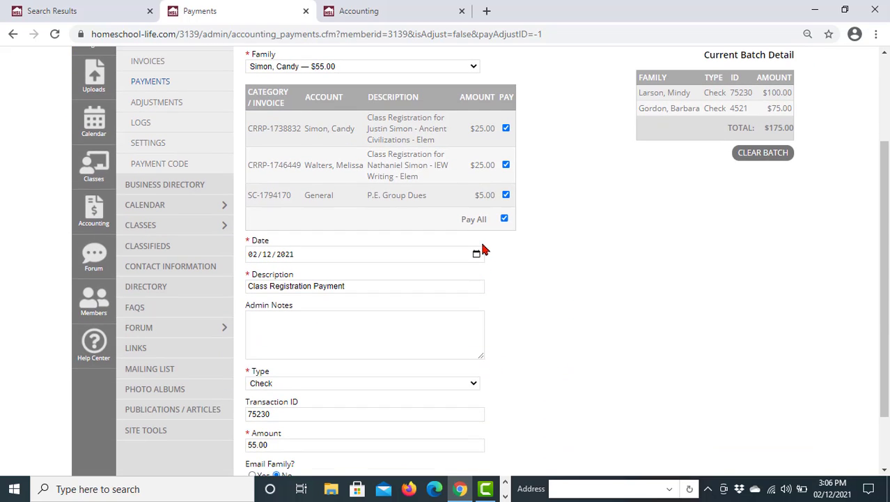
pyautogui.click(372, 286)
pyautogui.write('s')
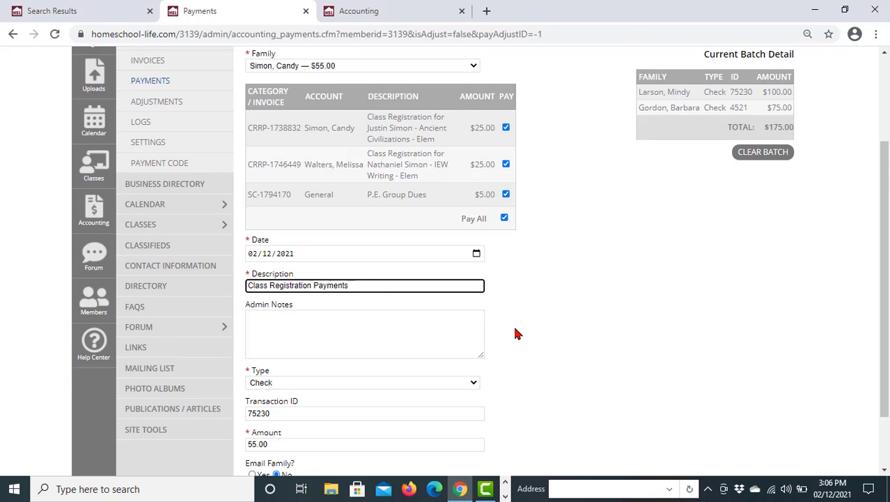
# Replace the transaction ID with 51032 and save this family's payment to the batch input.
pyautogui.scroll(-1, 517, 332)
pyautogui.click(317, 346)
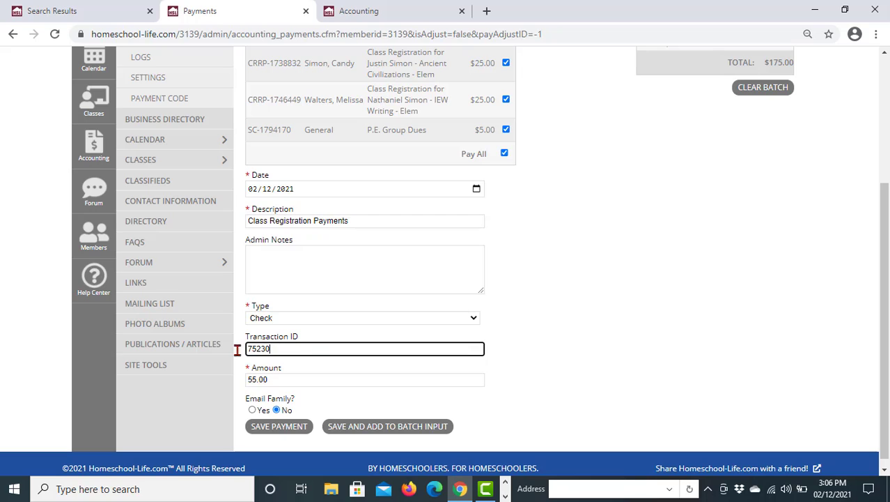
pyautogui.hotkey('ctrl', 'a')
pyautogui.press('BackSpace')
pyautogui.write('51032')
pyautogui.click(356, 427)
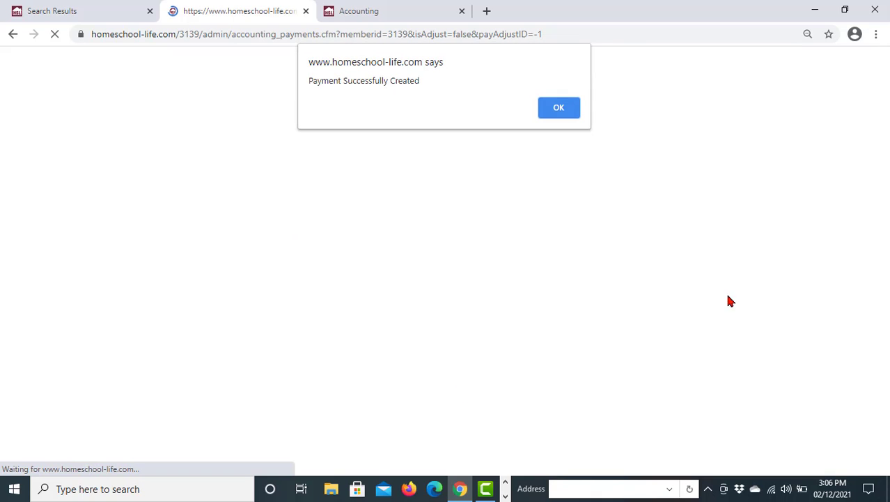
pyautogui.click(562, 109)
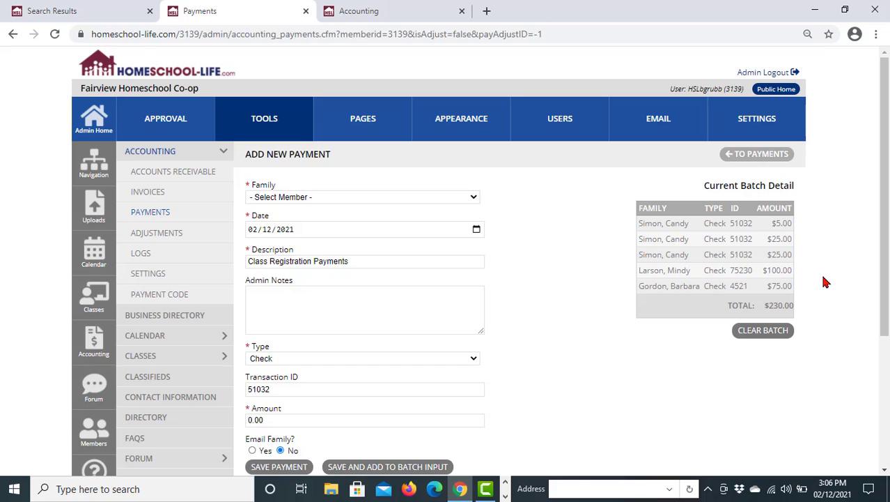
# Clear the current batch of payments.
pyautogui.scroll(-1, 825, 281)
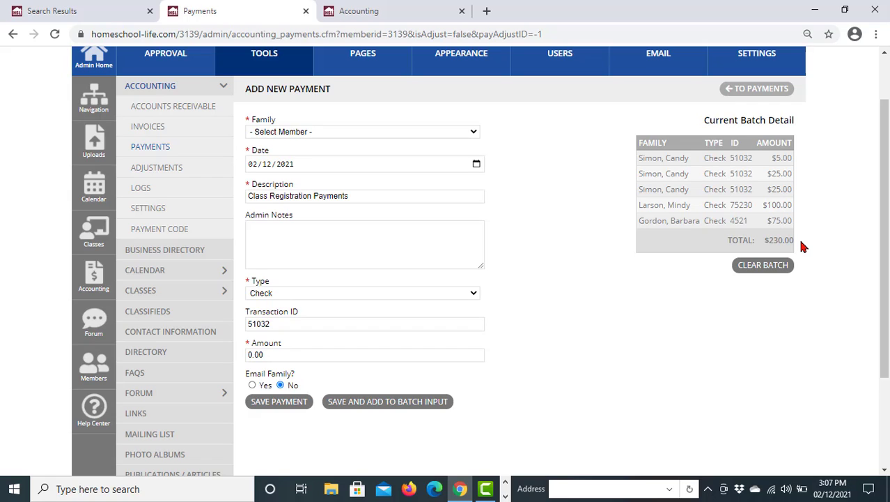
pyautogui.click(772, 271)
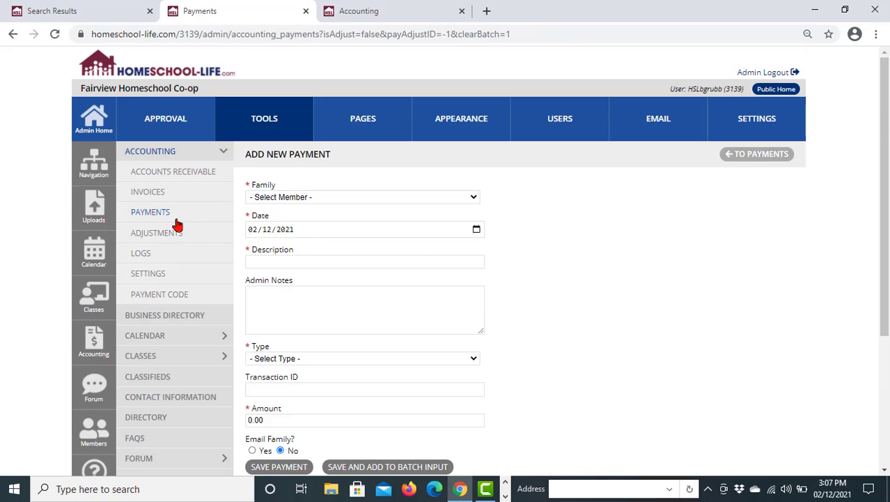
# Go to the full payments list and check the entries recorded for the recent batch of checks.
pyautogui.click(152, 215)
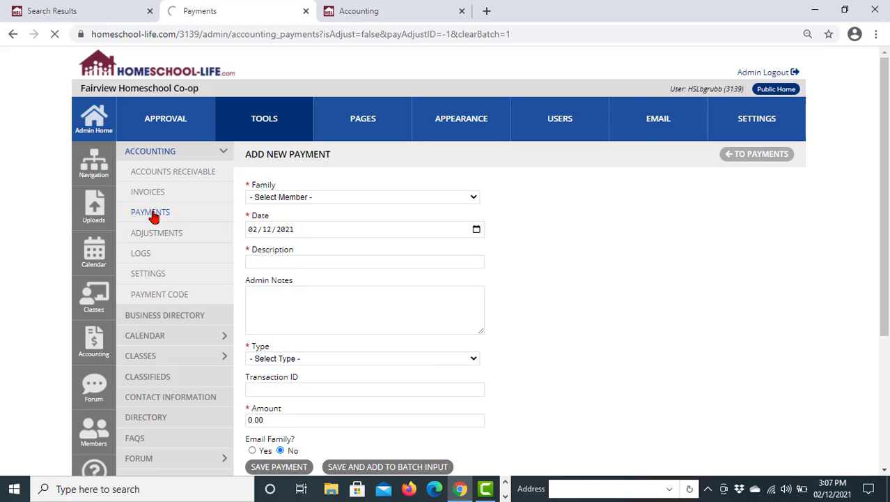
pyautogui.scroll(-1, 820, 306)
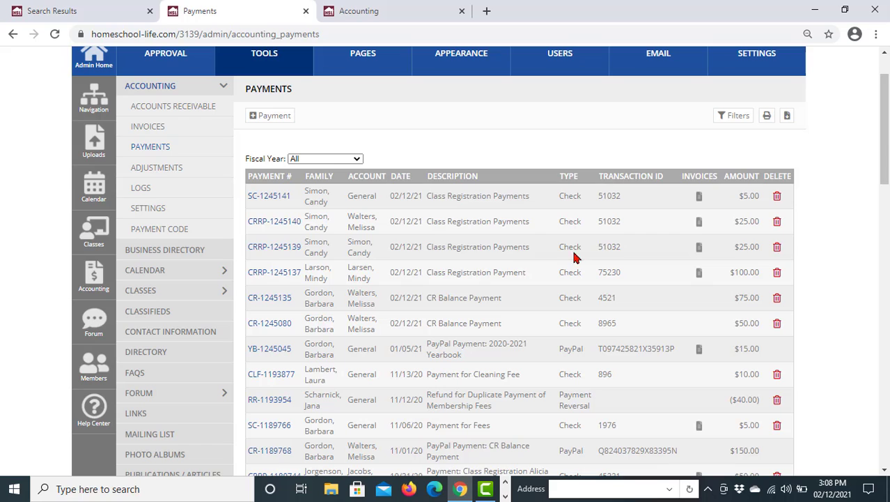
# From accounts receivable, open the statement of the family with the $305.00 balance and show its invoice and payment details.
pyautogui.click(138, 108)
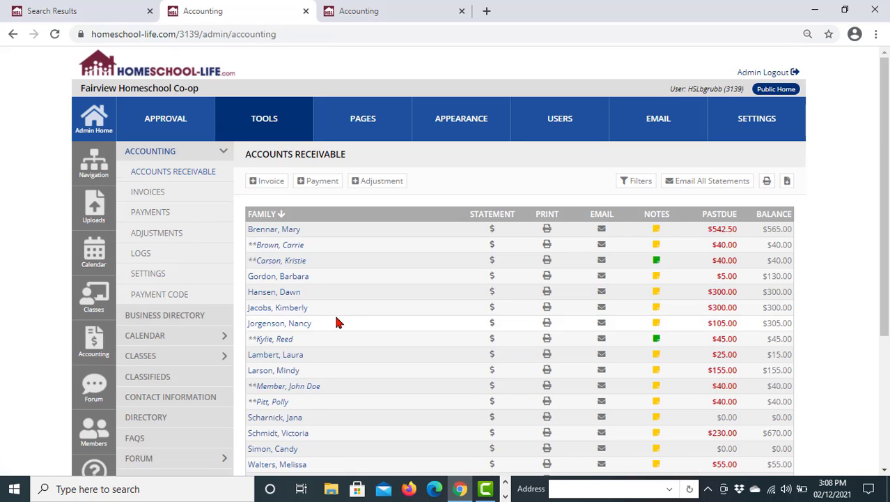
pyautogui.click(492, 324)
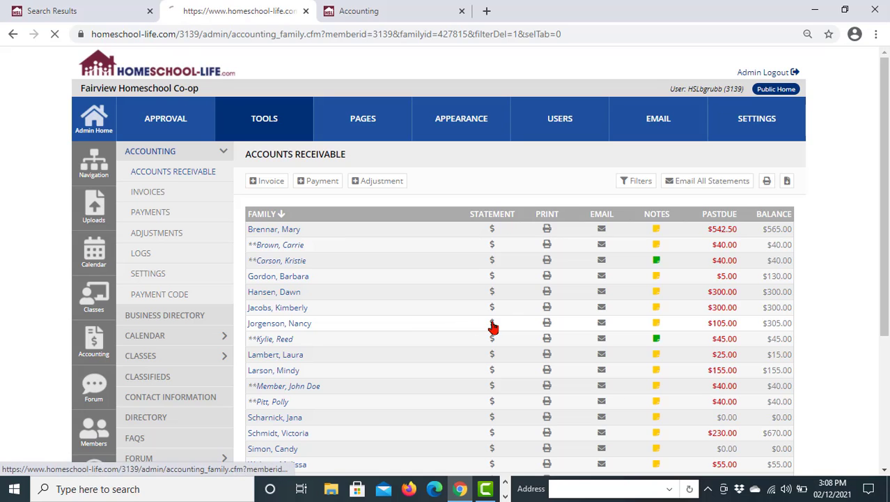
pyautogui.click(439, 250)
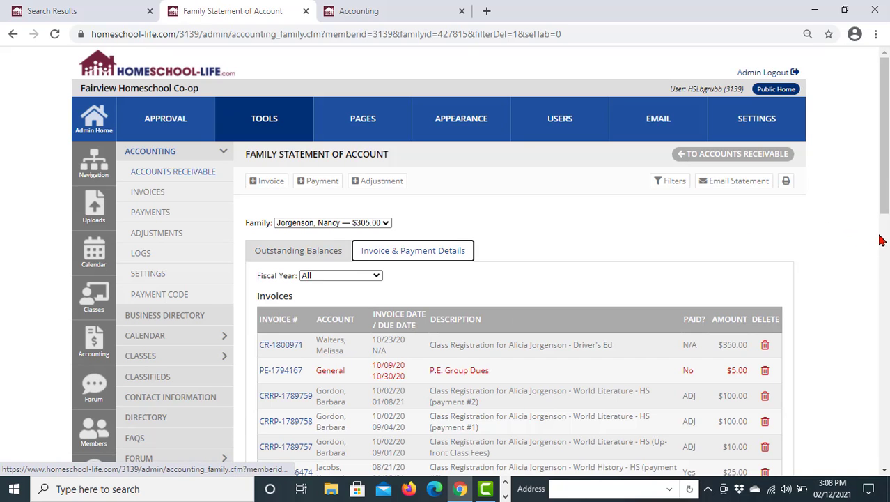
pyautogui.scroll(-4, 836, 266)
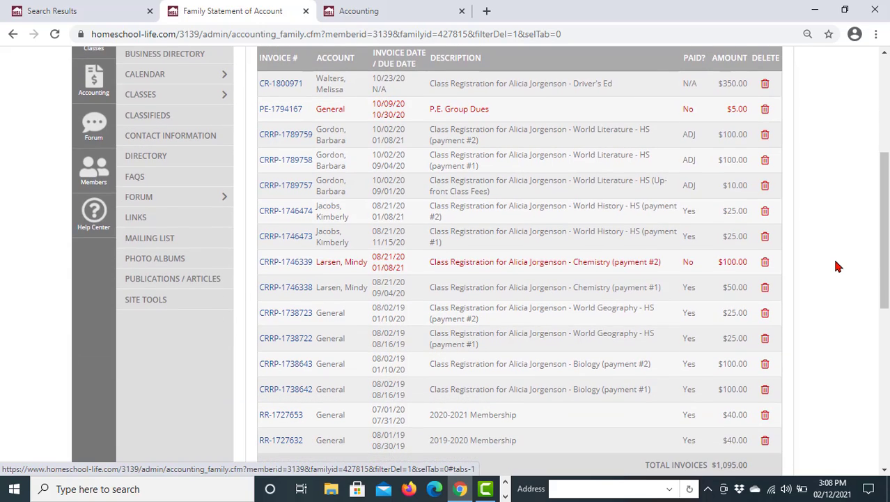
pyautogui.scroll(-1, 836, 266)
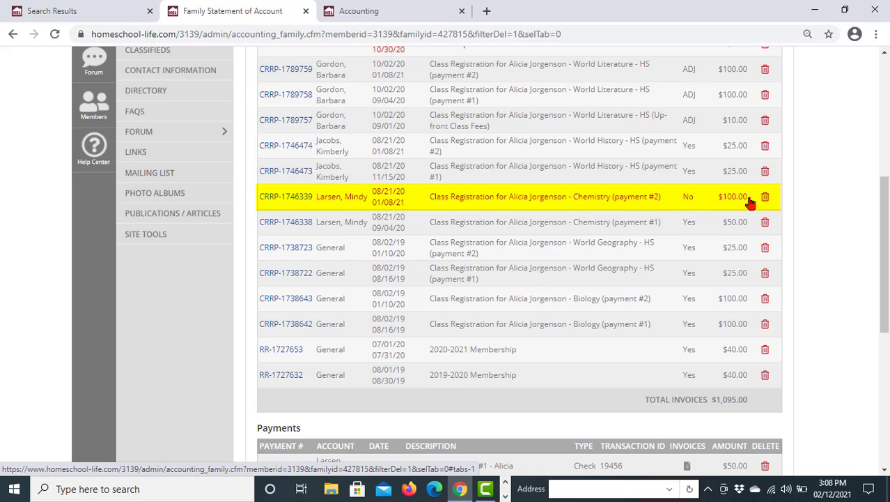
# Open the unpaid Chemistry (payment #2) invoice for editing and set its amount to 75.00.
pyautogui.click(291, 199)
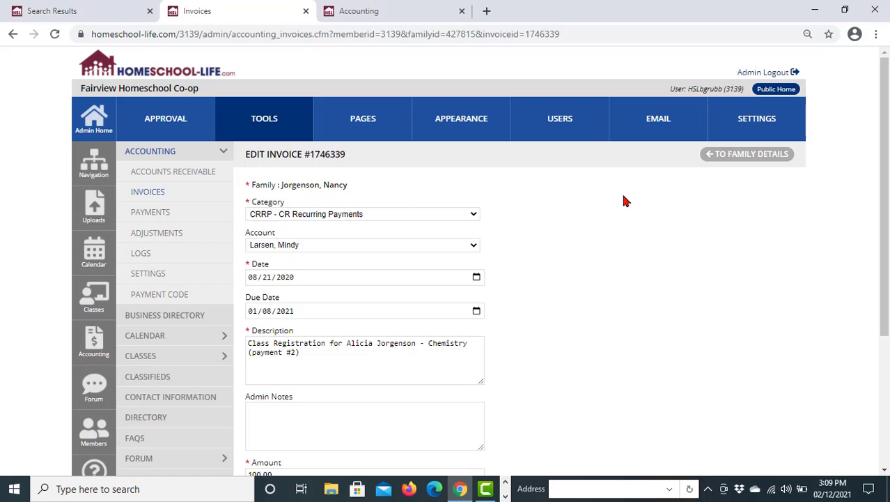
pyautogui.scroll(-3, 627, 205)
pyautogui.click(285, 279)
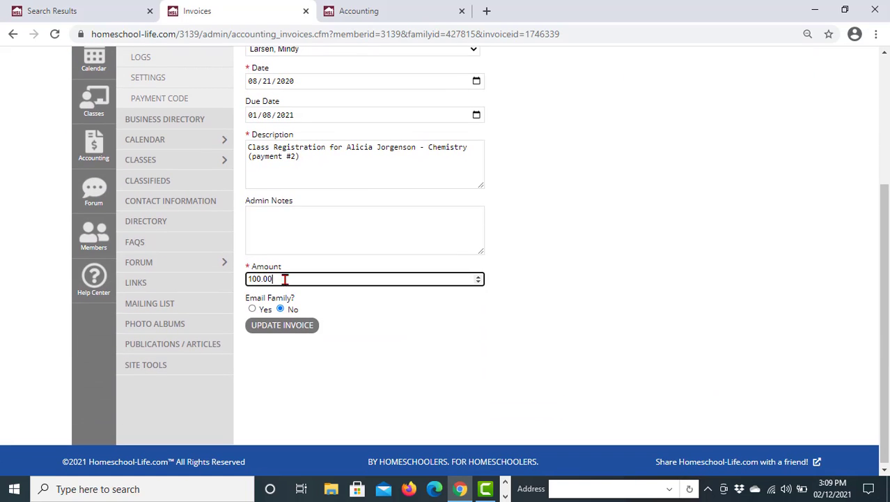
pyautogui.moveTo(285, 279); pyautogui.dragTo(241, 281)
pyautogui.press('BackSpace')
pyautogui.write('75.00')
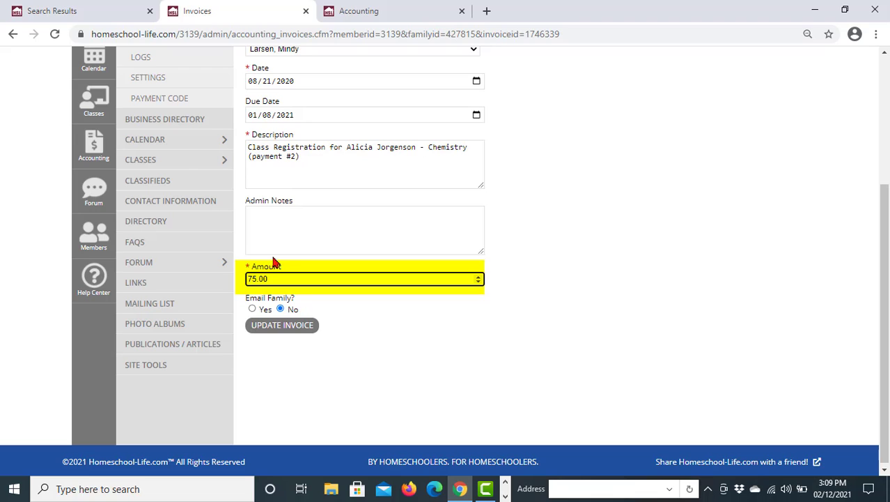
# Append "- Invoice 1 of 2" to the Chemistry invoice's description and update the invoice.
pyautogui.click(351, 154)
pyautogui.write('-')
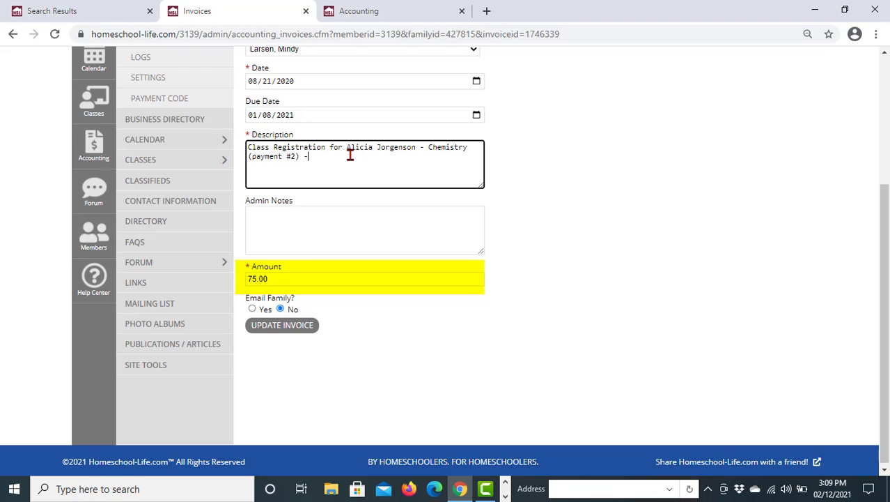
pyautogui.write(' Invoice')
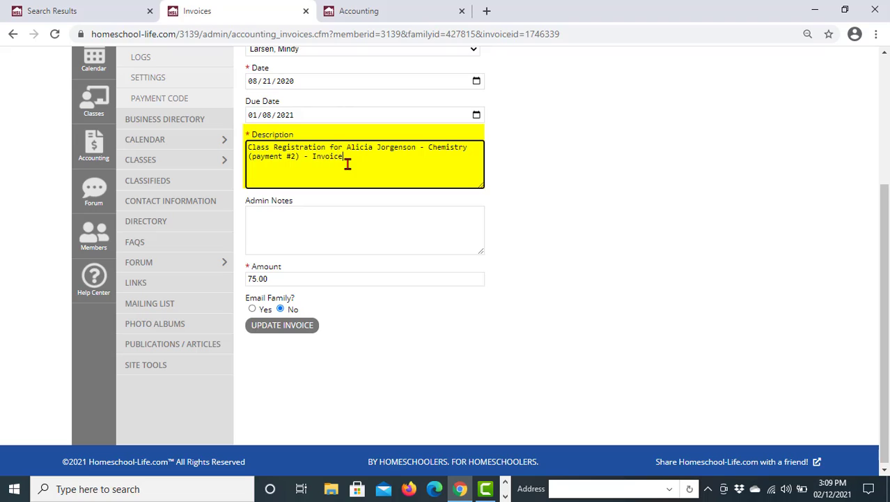
pyautogui.write(' 1 of 2')
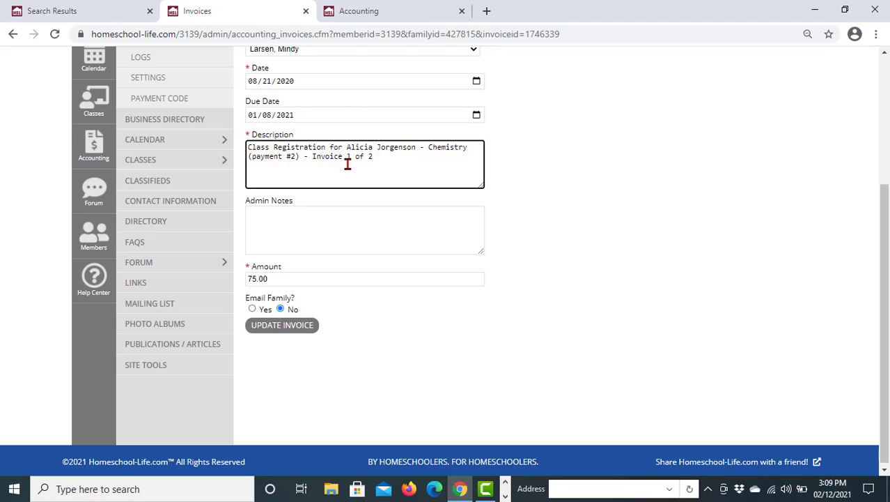
pyautogui.scroll(1, 377, 272)
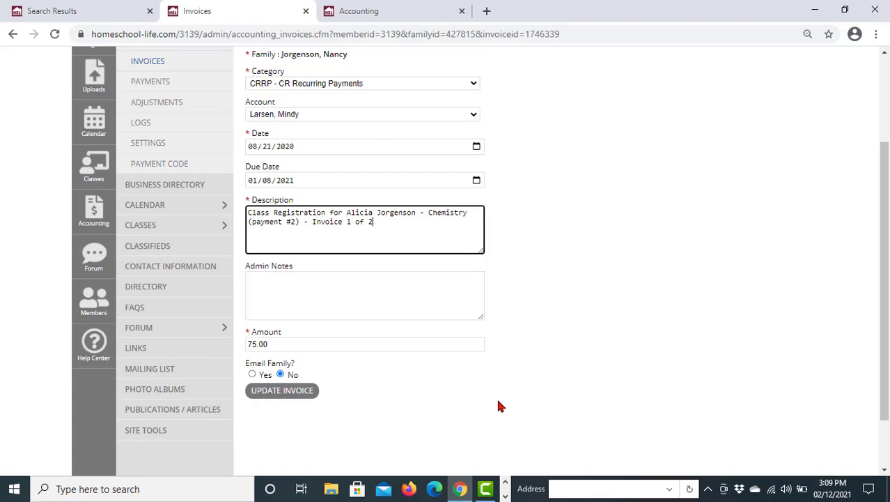
pyautogui.click(278, 393)
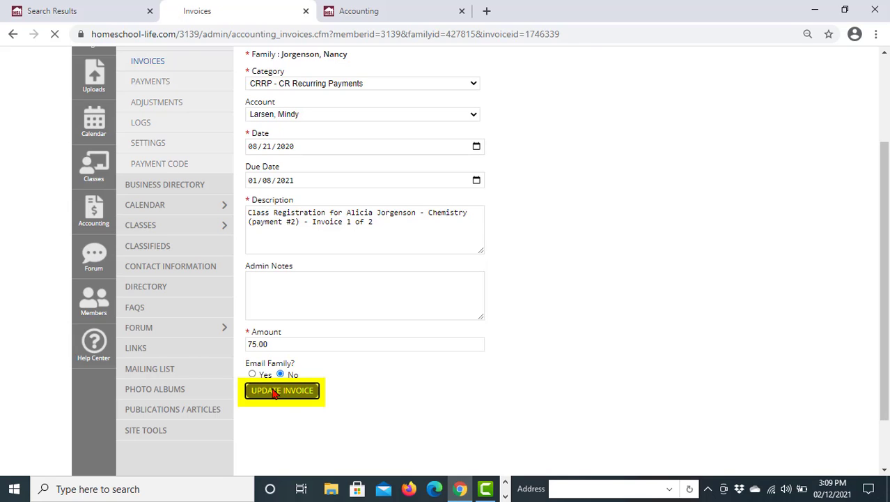
pyautogui.click(559, 108)
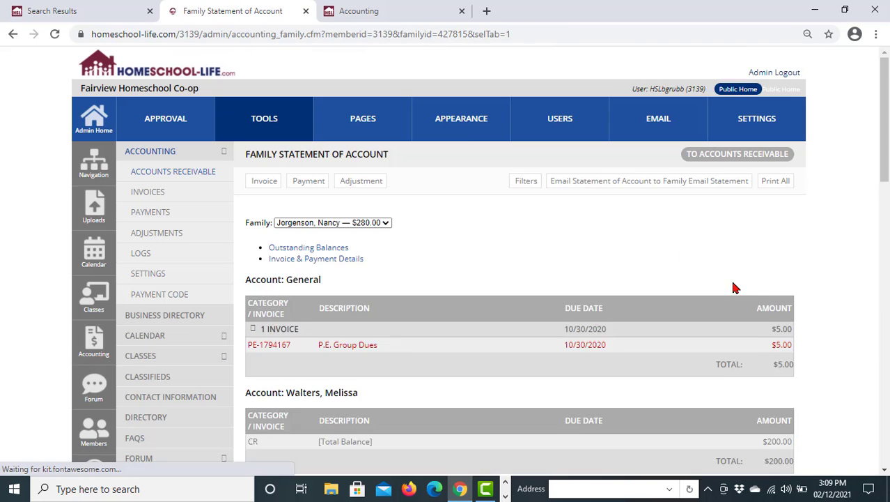
# Copy the full description of the Chemistry "Invoice 1 of 2" entry from the family's invoice list.
pyautogui.scroll(-3, 826, 321)
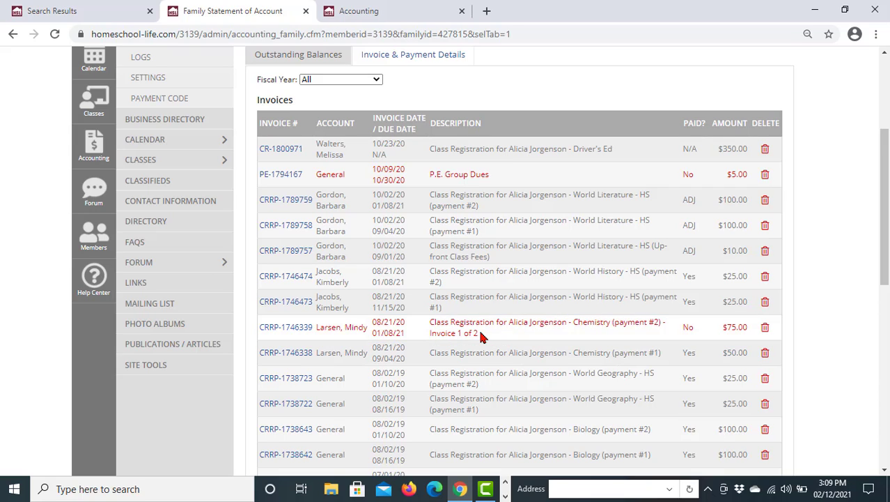
pyautogui.moveTo(482, 337); pyautogui.dragTo(431, 322)
pyautogui.hotkey('ctrl', 'c')
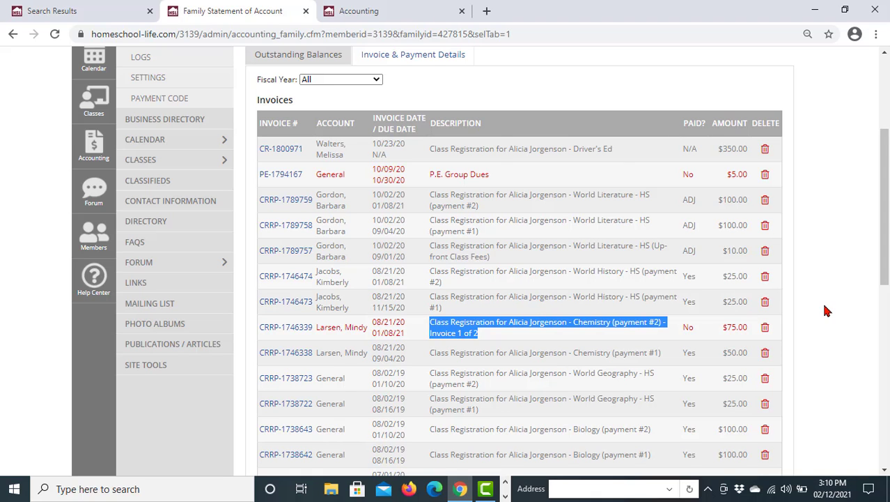
# Start a new invoice for this family with category CRRP - CR Recurring Payments and the same account as the Chemistry invoice.
pyautogui.scroll(2, 827, 311)
pyautogui.scroll(2, 827, 311)
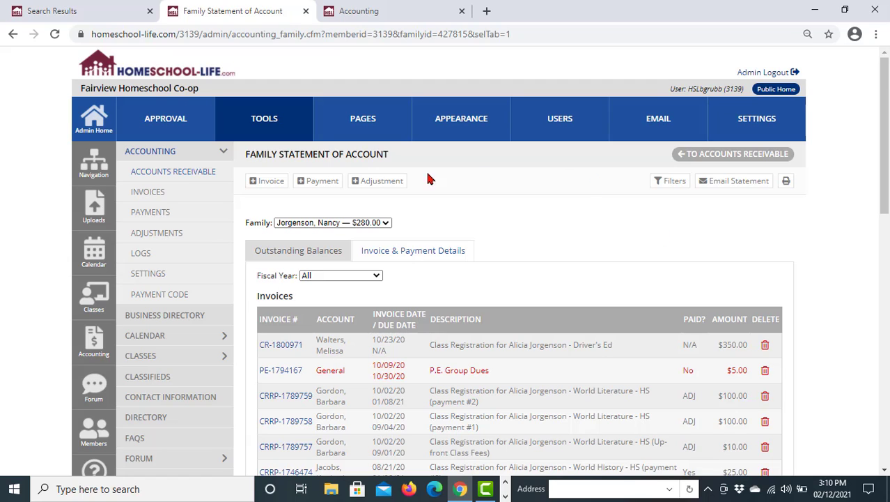
pyautogui.click(274, 184)
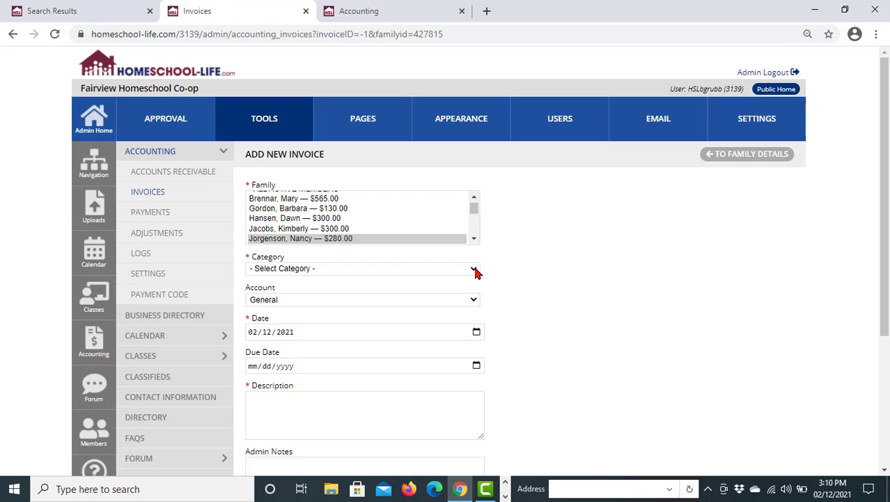
pyautogui.click(474, 270)
pyautogui.click(461, 303)
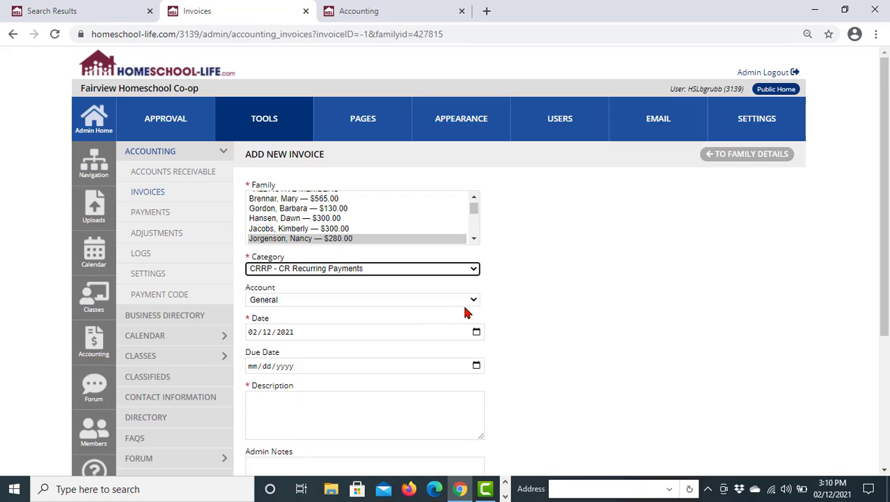
pyautogui.click(475, 301)
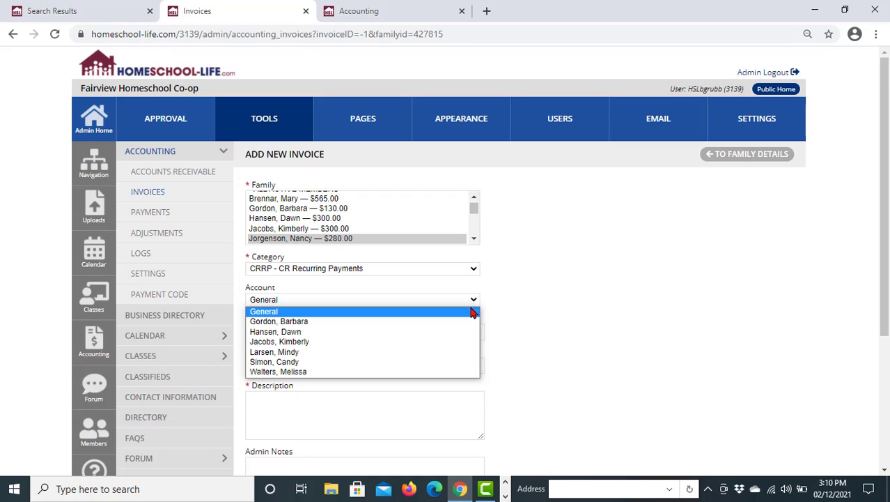
pyautogui.click(459, 351)
# Set the new invoice's date to 08/21/2020 and its due date to 02/28/2021.
pyautogui.scroll(-1, 529, 313)
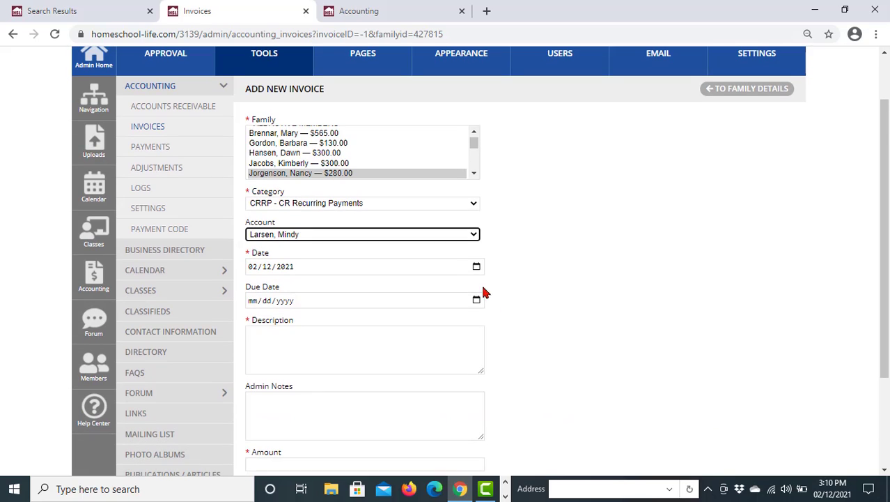
pyautogui.click(477, 267)
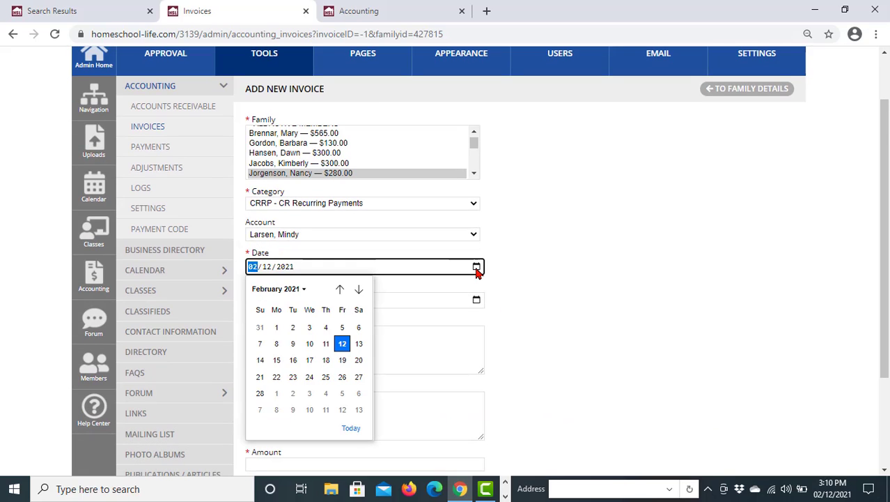
pyautogui.click(339, 288)
pyautogui.click(339, 288)
pyautogui.click(340, 288)
pyautogui.click(339, 289)
pyautogui.click(340, 289)
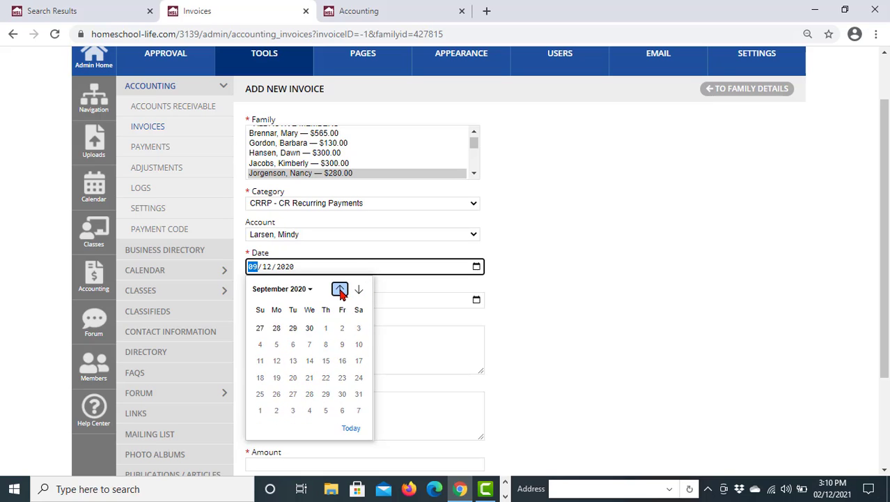
pyautogui.click(340, 288)
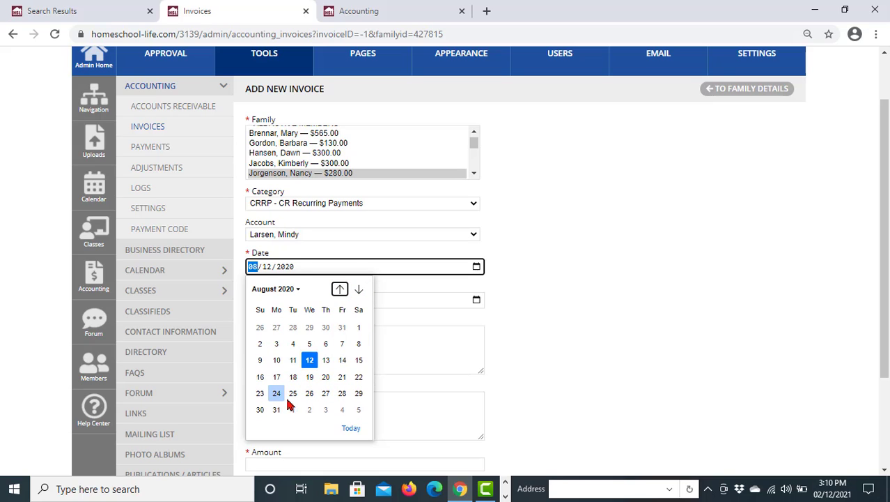
pyautogui.click(343, 377)
pyautogui.scroll(-1, 575, 326)
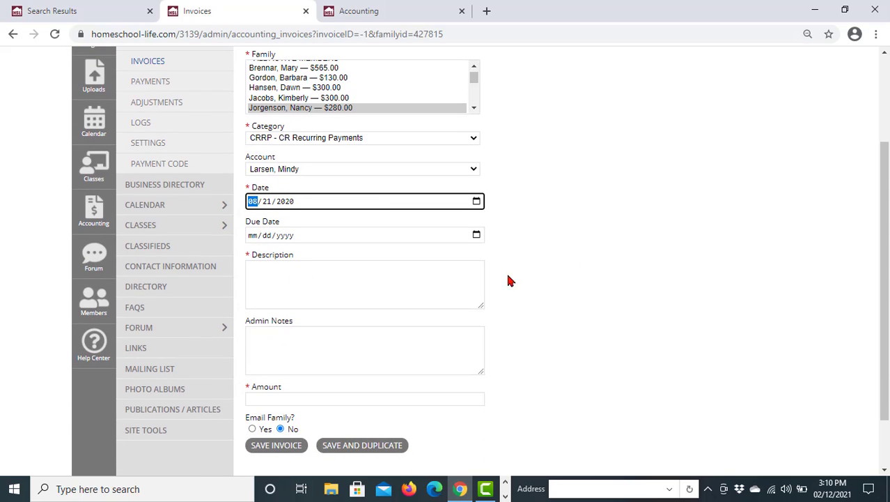
pyautogui.click(477, 236)
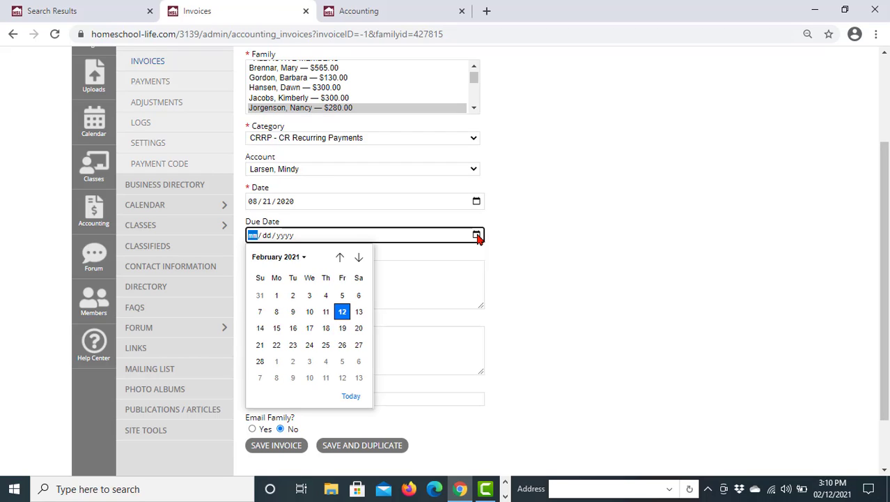
pyautogui.click(260, 361)
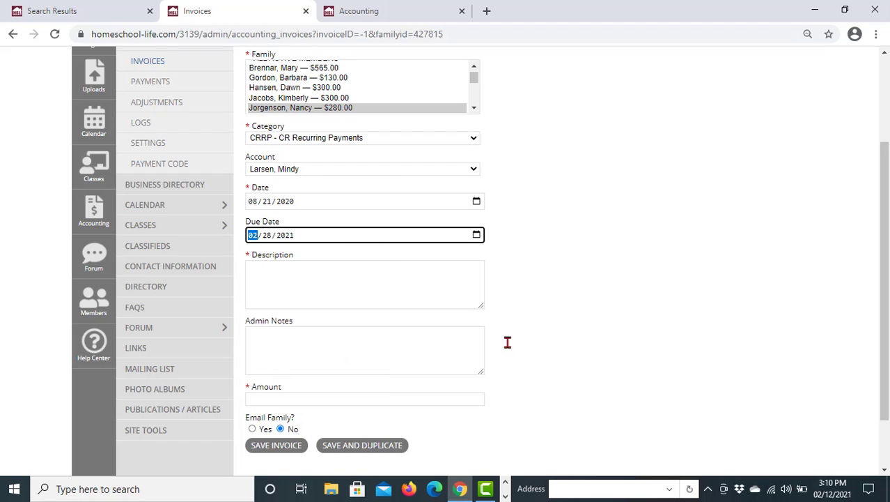
# Paste the copied Chemistry description into the new invoice and change its ending to "Invoice 2 of 2".
pyautogui.click(433, 267)
pyautogui.hotkey('ctrl', 'v')
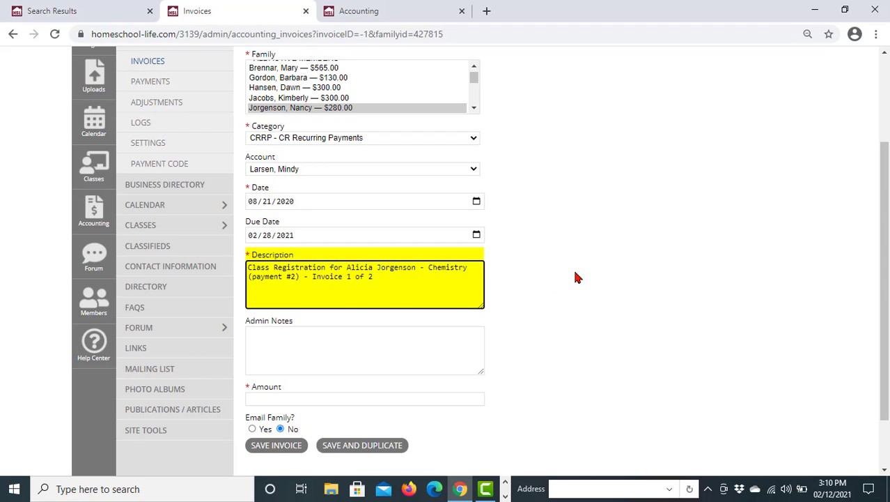
pyautogui.press('BackSpace')
pyautogui.write('2')
pyautogui.click(566, 282)
# Enter 25.00 as the new invoice's amount and save the invoice.
pyautogui.scroll(-2, 565, 284)
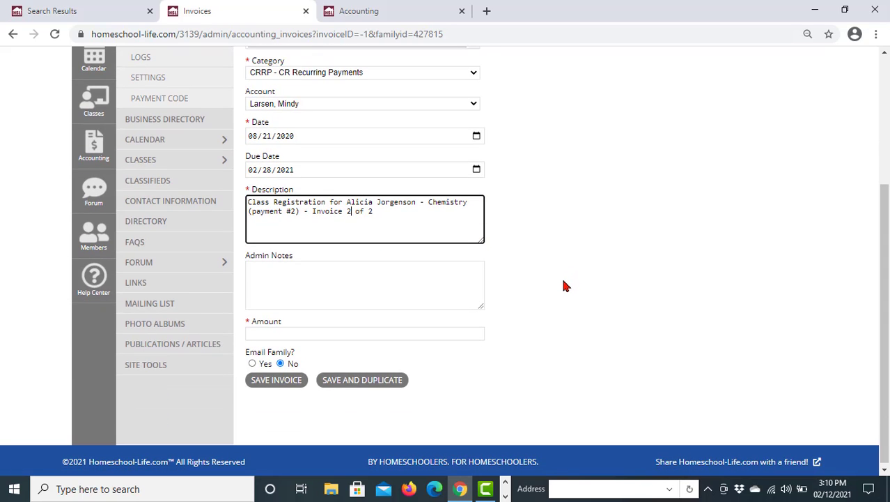
pyautogui.click(268, 332)
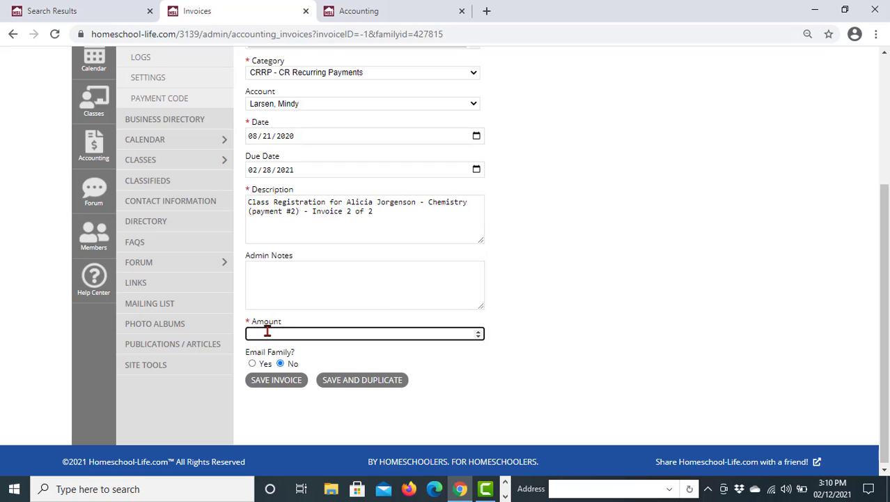
pyautogui.write('25.00')
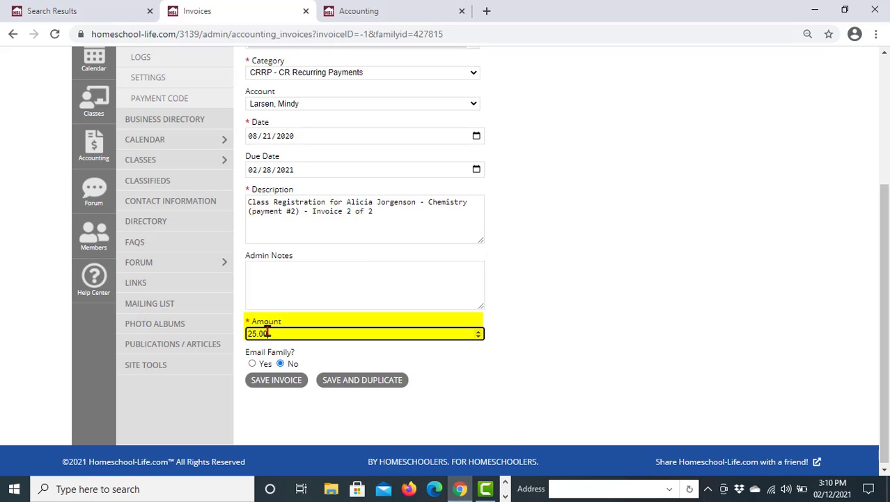
pyautogui.click(296, 385)
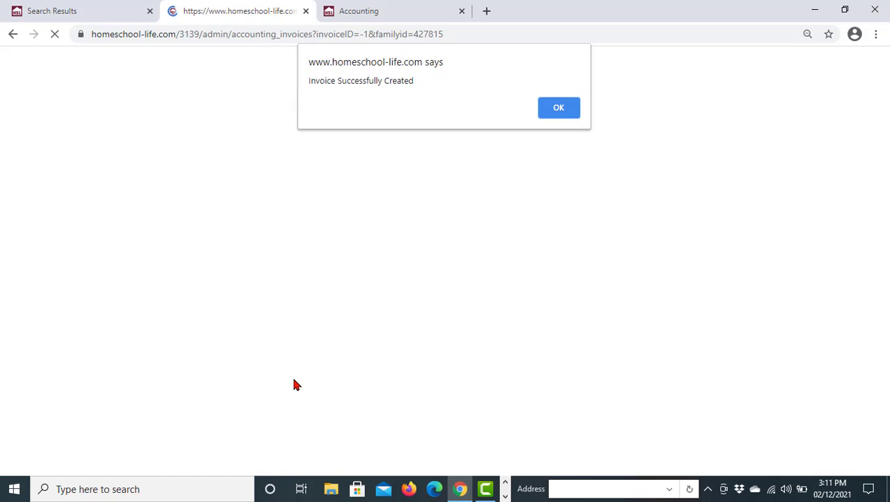
pyautogui.click(558, 107)
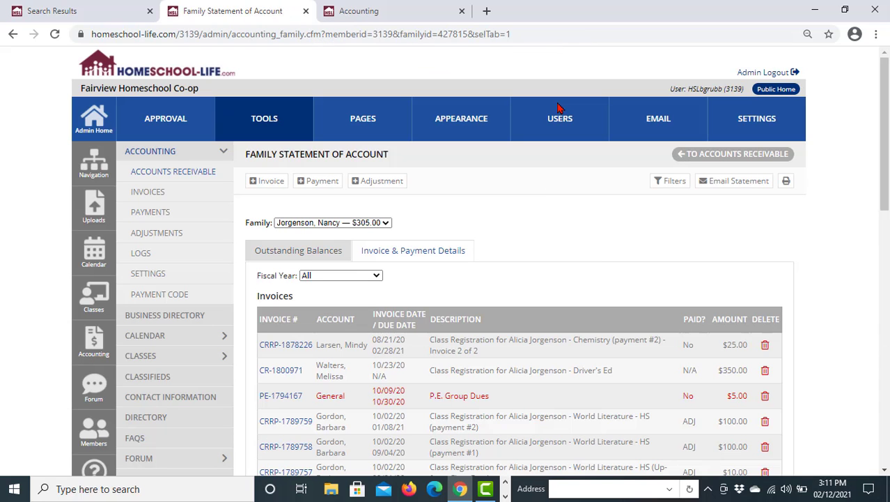
# Check the paid status and amounts of the two split Chemistry invoices on the family's statement.
pyautogui.scroll(-3, 816, 256)
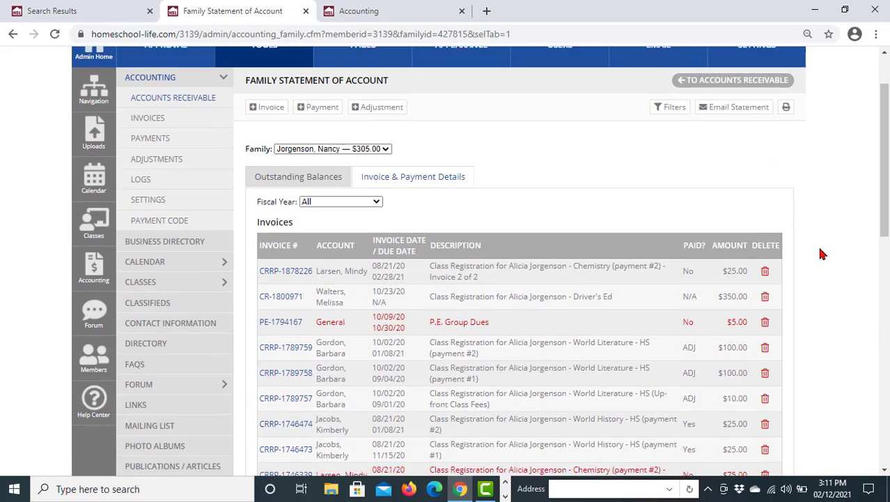
pyautogui.scroll(-1, 815, 263)
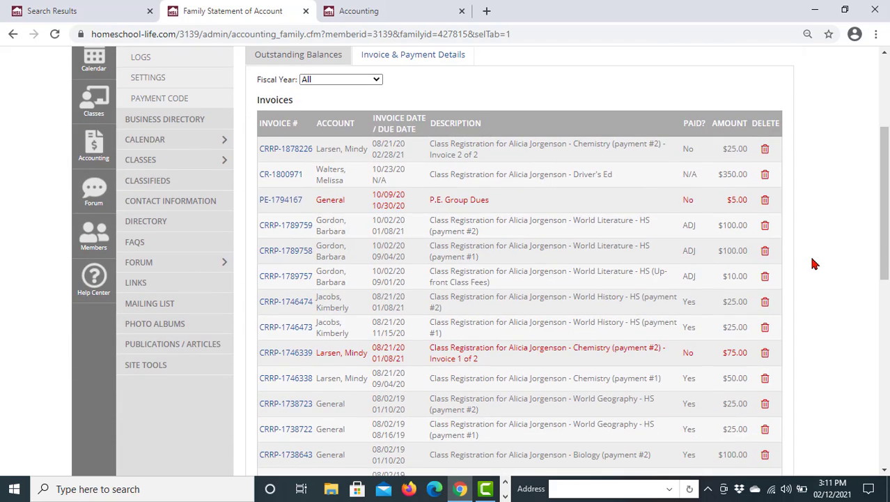
pyautogui.click(697, 357)
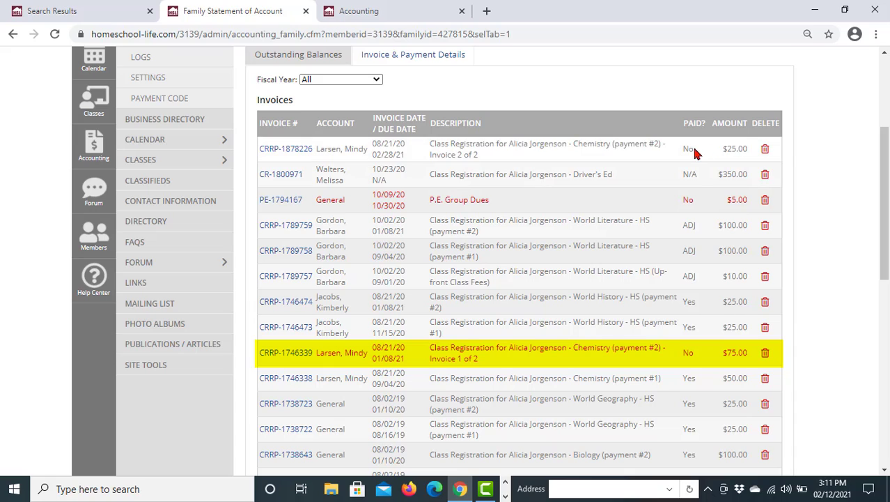
pyautogui.click(734, 149)
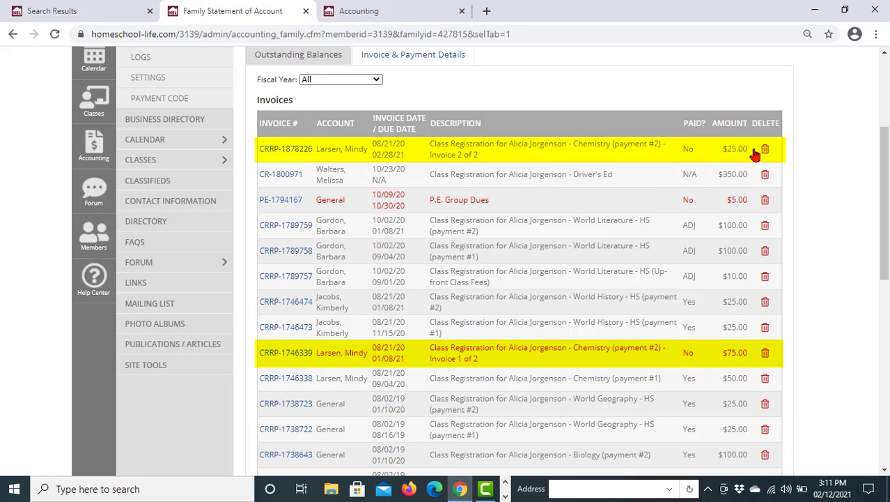
pyautogui.scroll(-1, 869, 334)
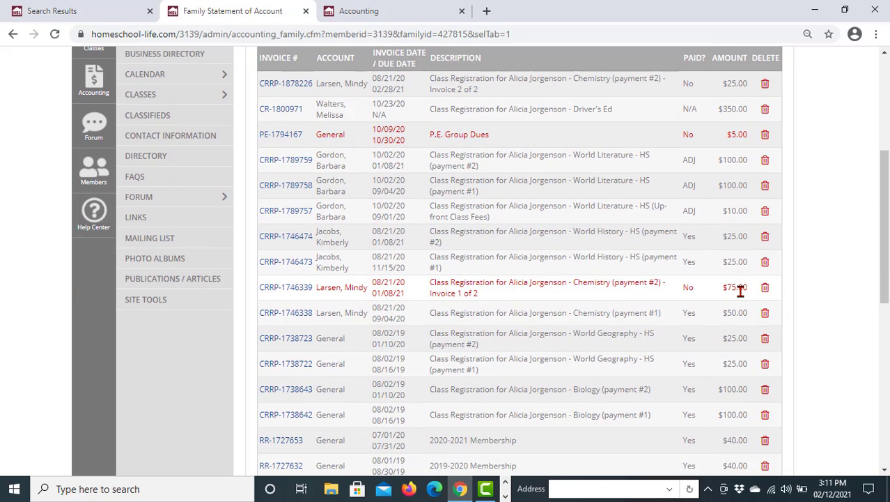
pyautogui.scroll(3, 825, 303)
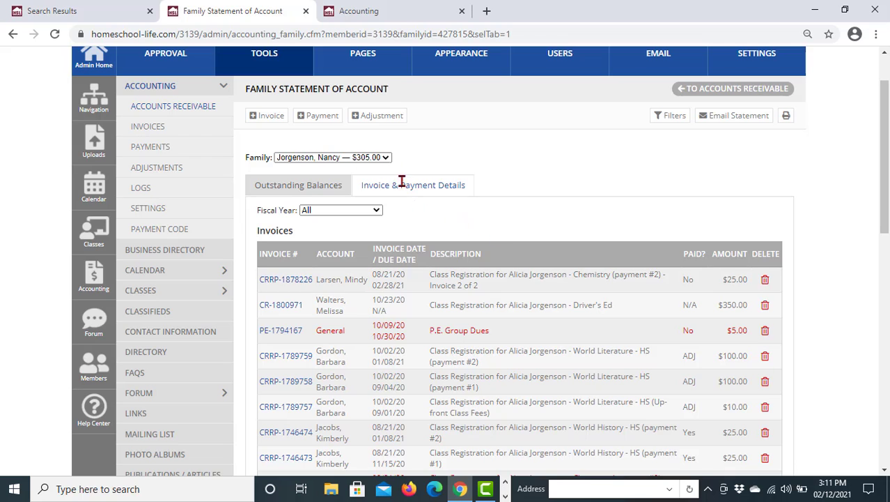
# Start a new payment for this family and select the Chemistry "Invoice 1 of 2" as the invoice to pay.
pyautogui.click(316, 117)
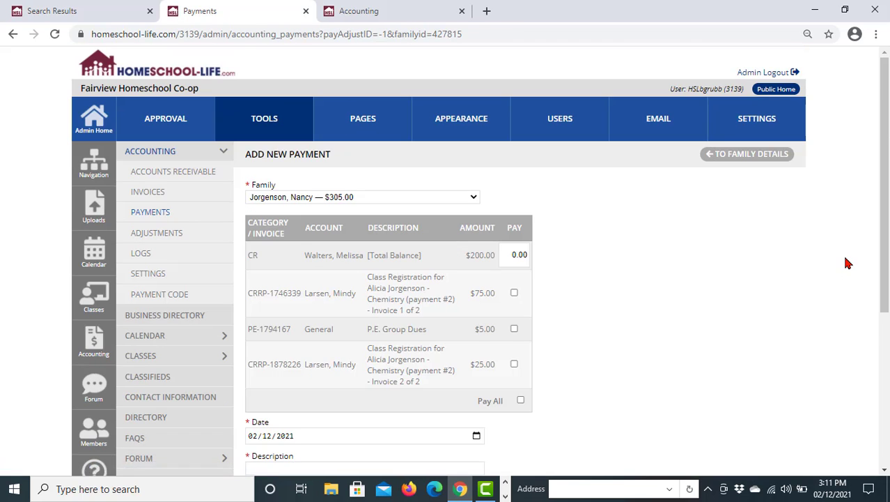
pyautogui.scroll(-2, 848, 263)
pyautogui.click(515, 161)
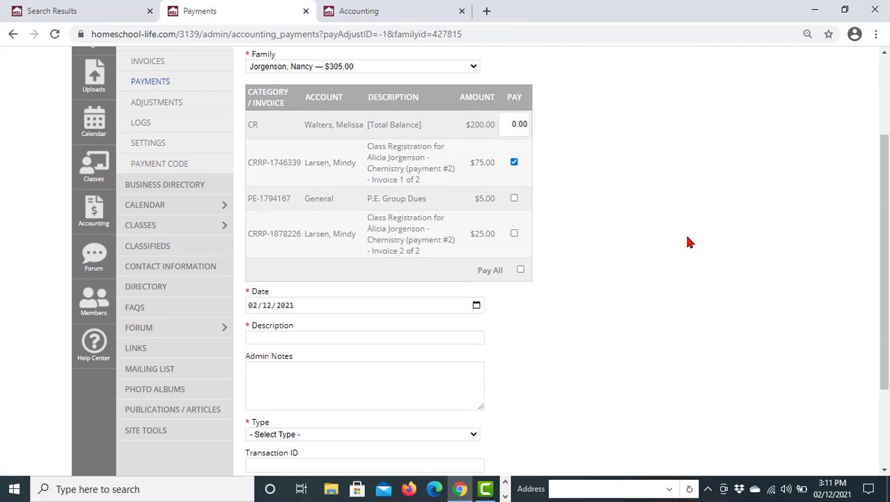
# Enter "Class Registration Payment" as the payment's description.
pyautogui.scroll(-2, 680, 243)
pyautogui.click(314, 212)
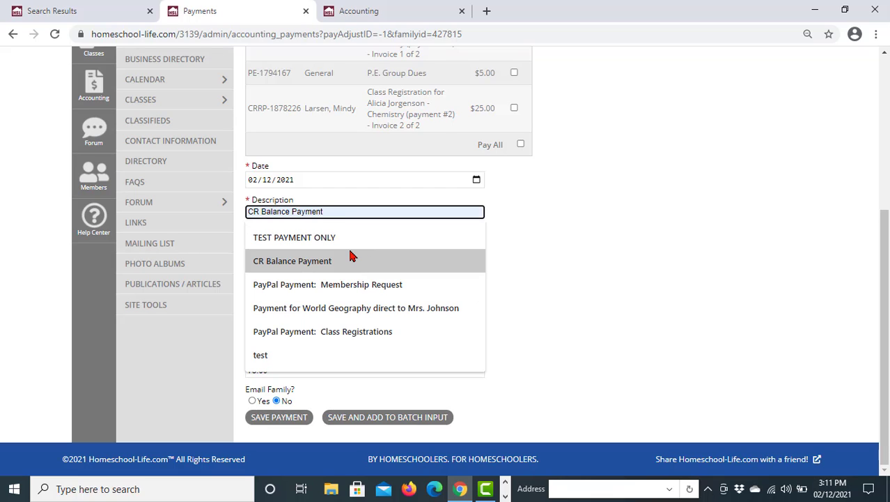
pyautogui.write('C')
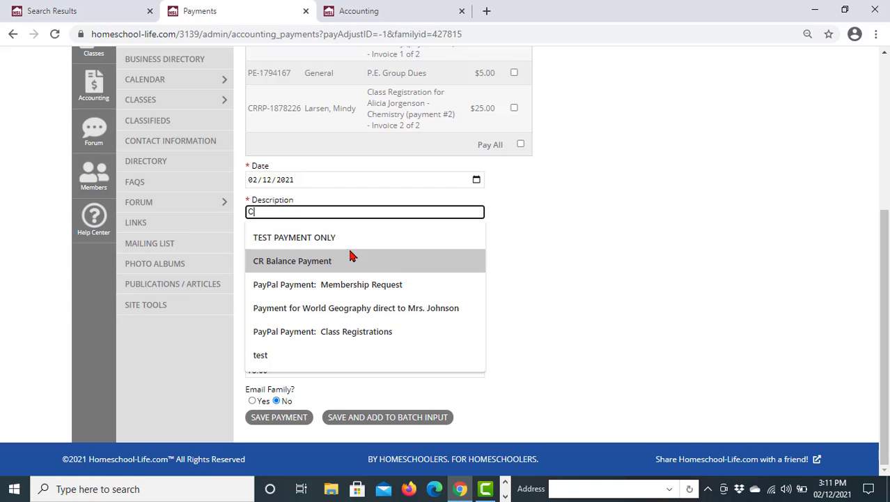
pyautogui.write('lass Reg')
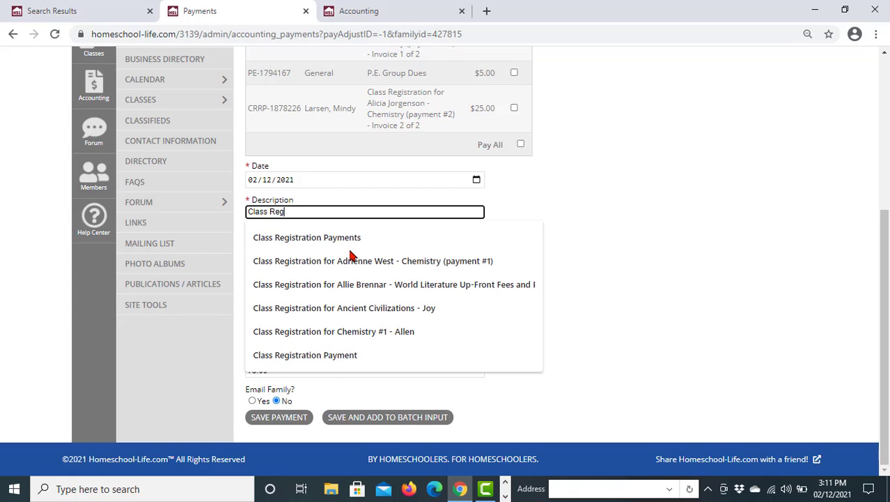
pyautogui.write('istration Payment')
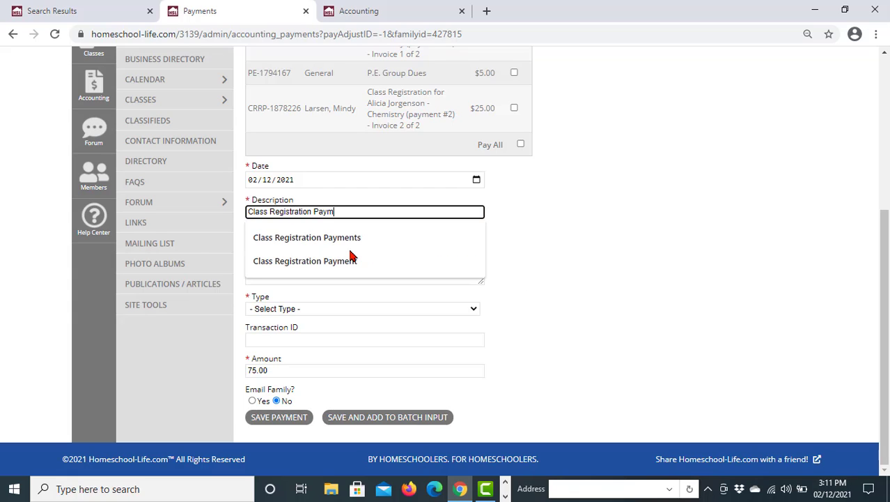
# Set the payment type to Check with transaction ID 45631 and save the payment.
pyautogui.click(473, 308)
pyautogui.click(466, 364)
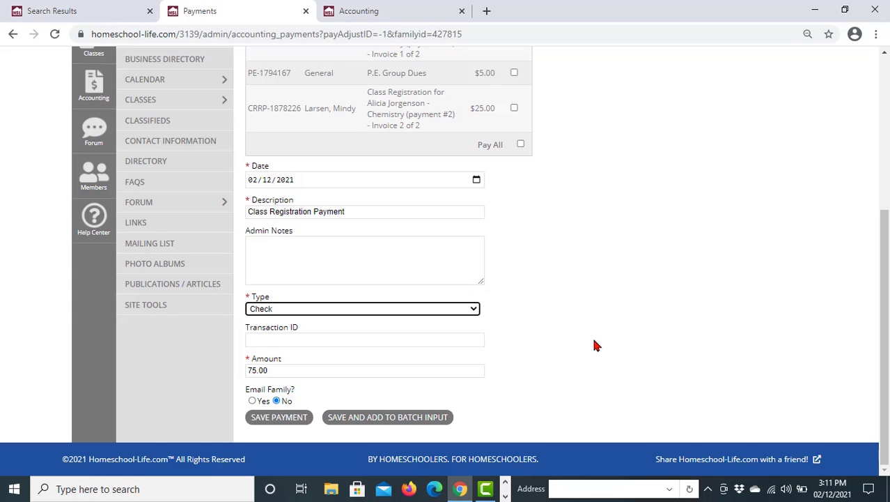
pyautogui.click(305, 338)
pyautogui.write('45631')
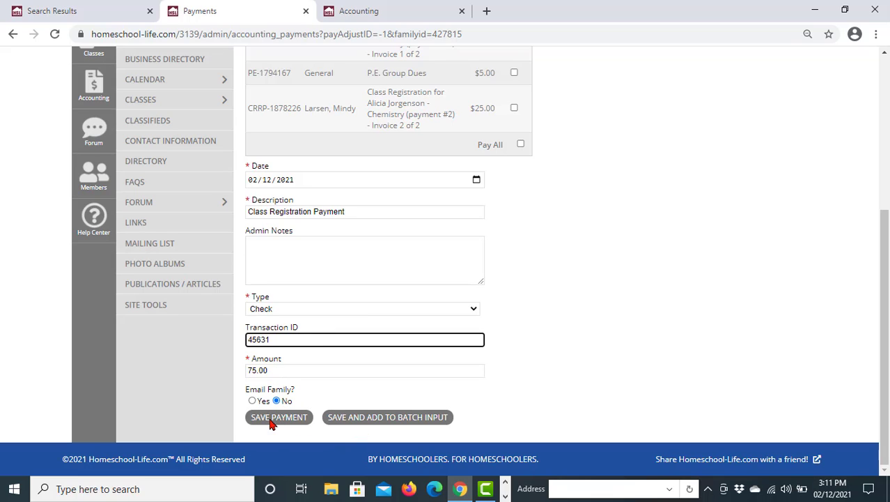
pyautogui.click(271, 421)
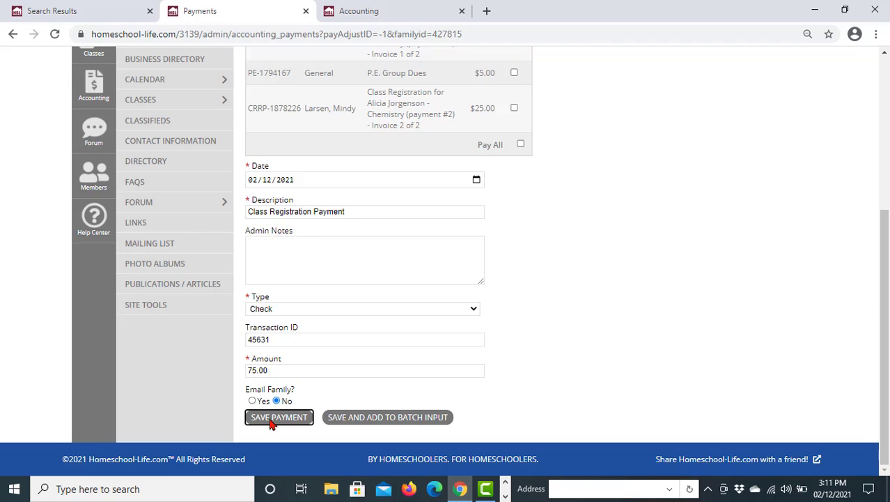
# Examine the paid status of both Chemistry invoices after recording the payment.
pyautogui.click(562, 112)
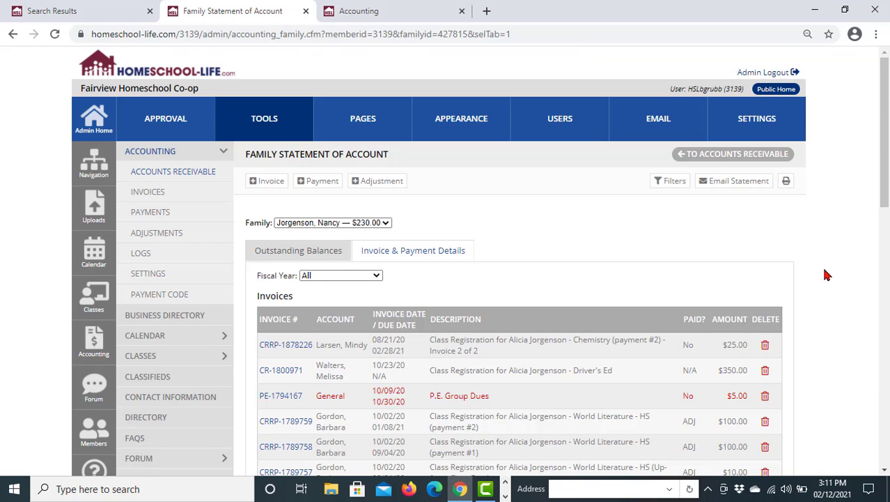
pyautogui.scroll(-3, 825, 275)
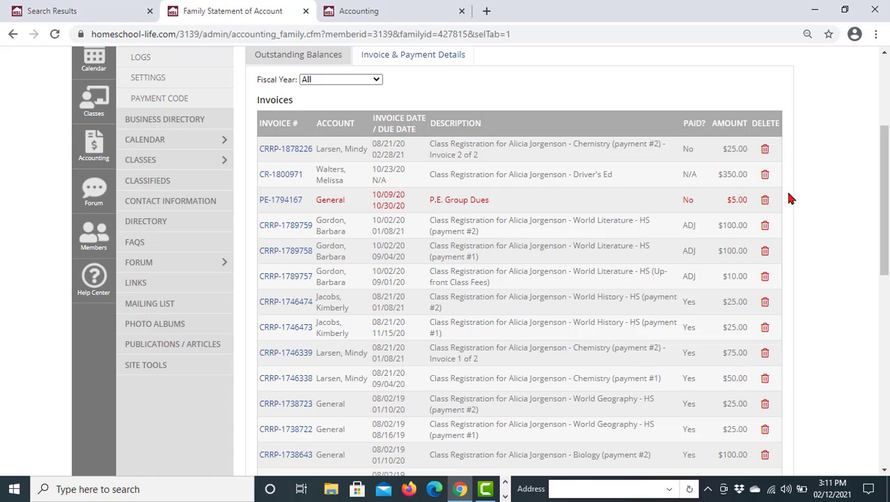
pyautogui.moveTo(756, 137)
pyautogui.mouseDown()
pyautogui.moveTo(665, 145)
pyautogui.moveTo(777, 159)
pyautogui.mouseUp()
pyautogui.scroll(2, 802, 330)
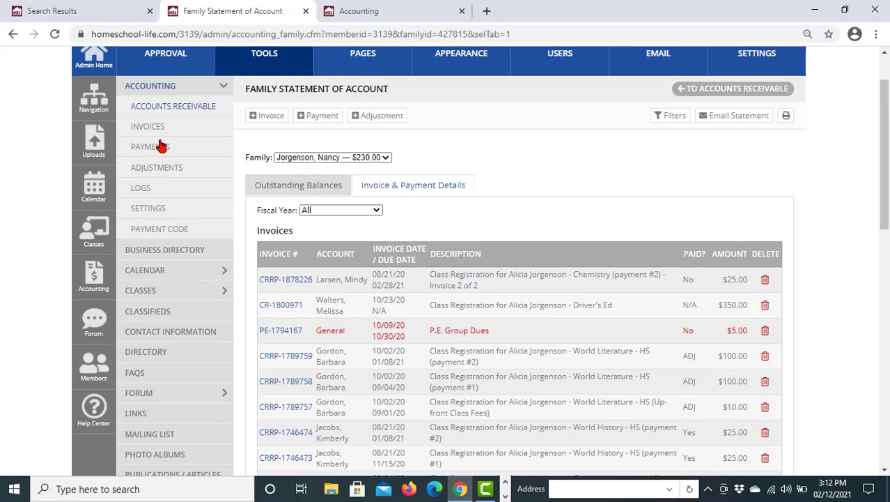
# Reopen this family's statement from Accounts Receivable and review its invoice and payment details and outstanding balances.
pyautogui.click(165, 106)
pyautogui.scroll(-1, 411, 298)
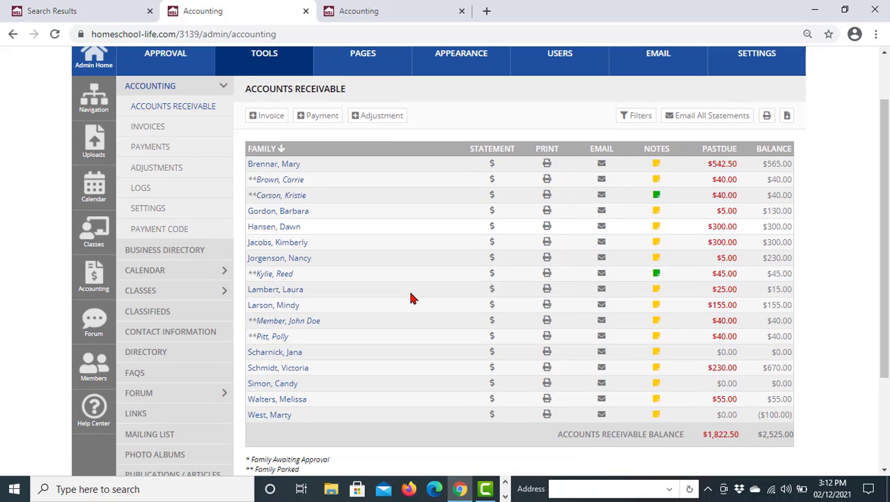
pyautogui.click(492, 259)
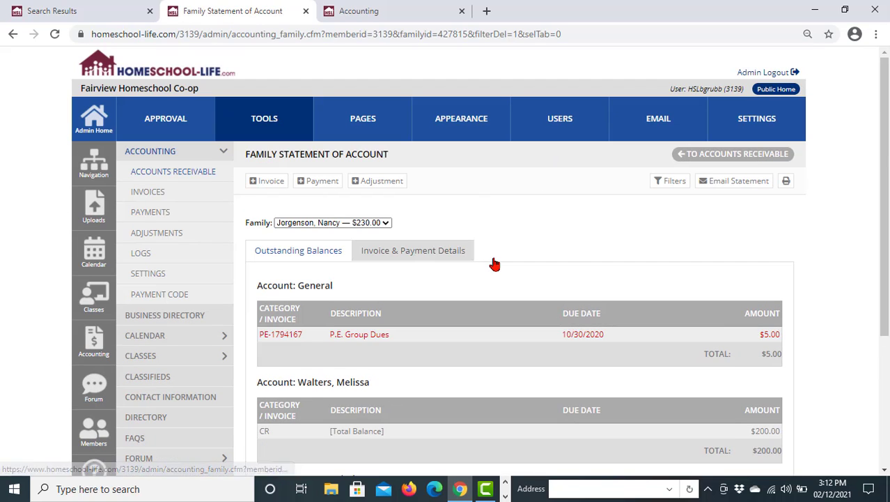
pyautogui.click(448, 252)
pyautogui.scroll(-1, 843, 248)
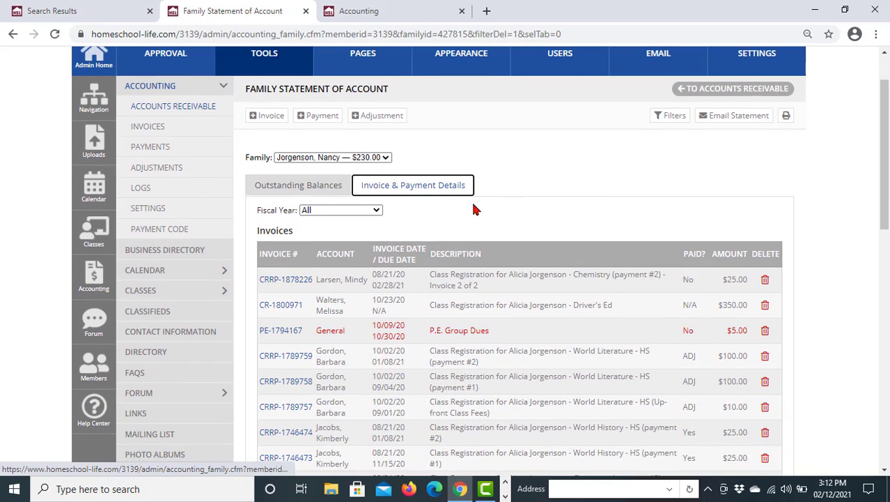
pyautogui.click(334, 189)
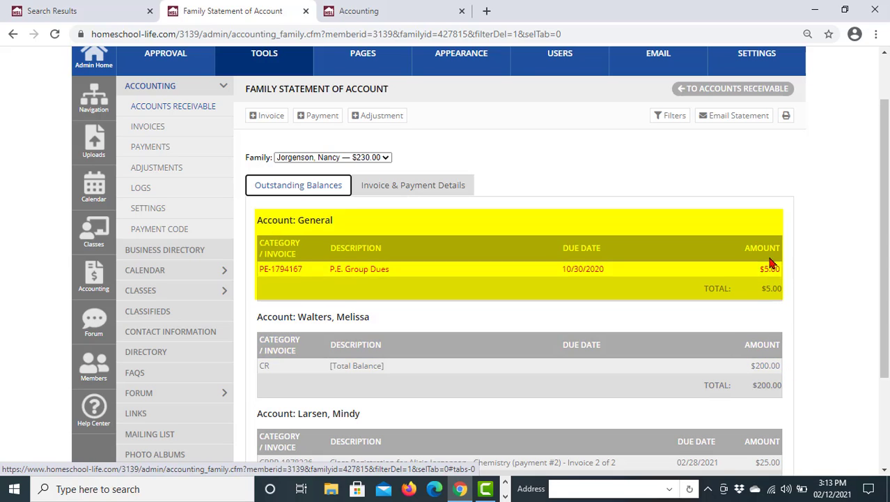
# Start another new payment for this family from the statement of account.
pyautogui.scroll(1, 682, 238)
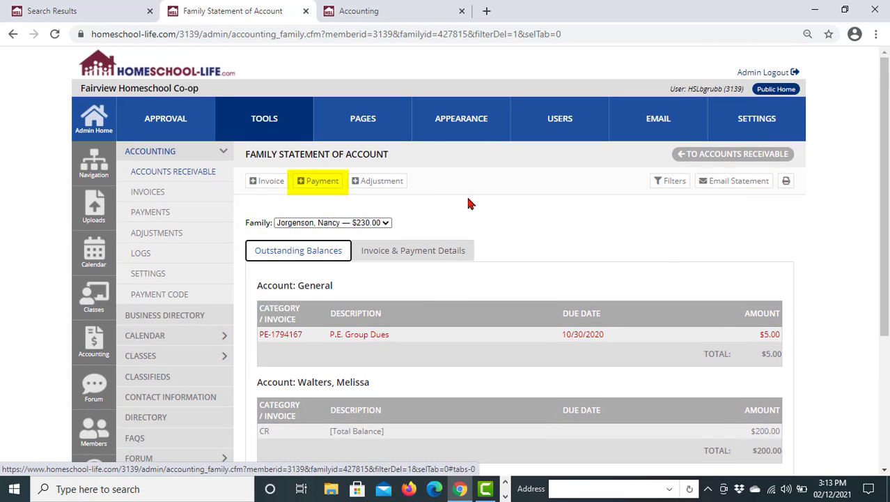
pyautogui.click(315, 183)
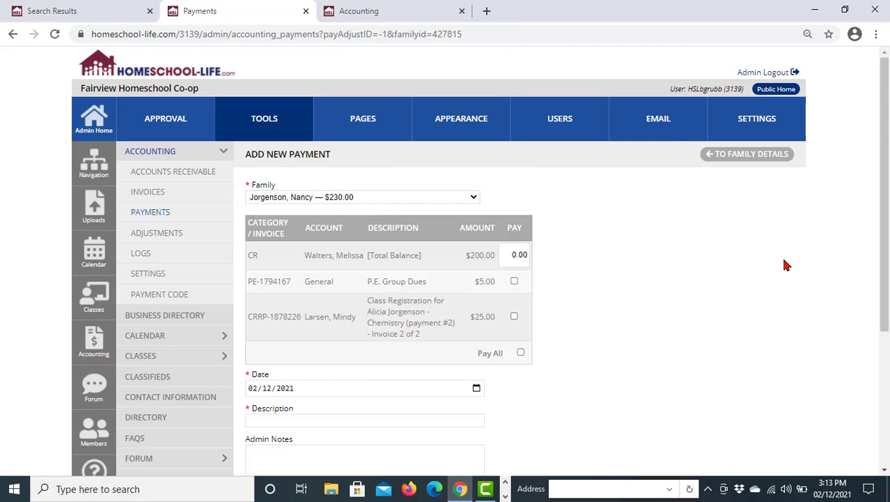
pyautogui.scroll(-1, 789, 267)
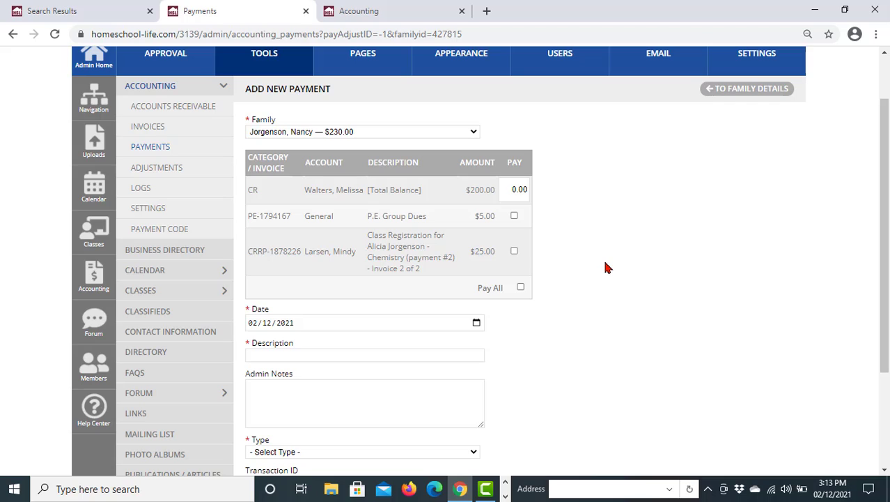
# Try applying 100.00 to the CR total balance and selecting the P.E. Group Dues invoice, and clear that selection again.
pyautogui.click(513, 190)
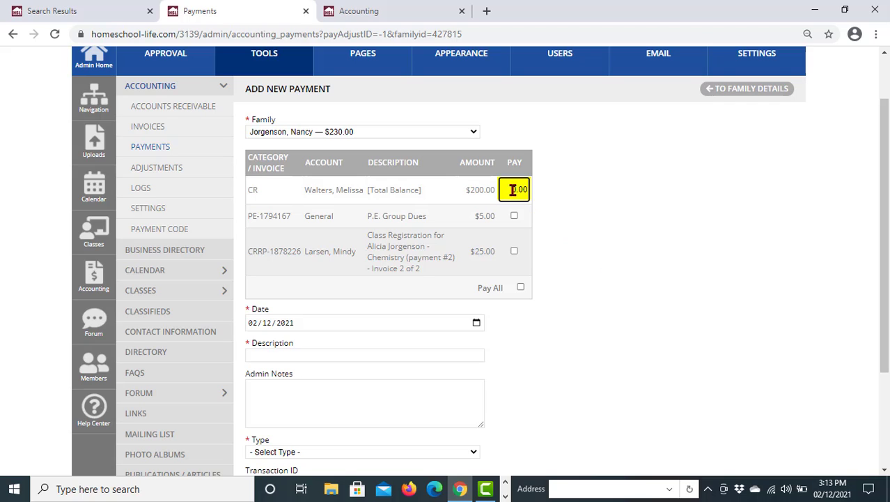
pyautogui.moveTo(513, 190); pyautogui.dragTo(543, 195)
pyautogui.write('100.00')
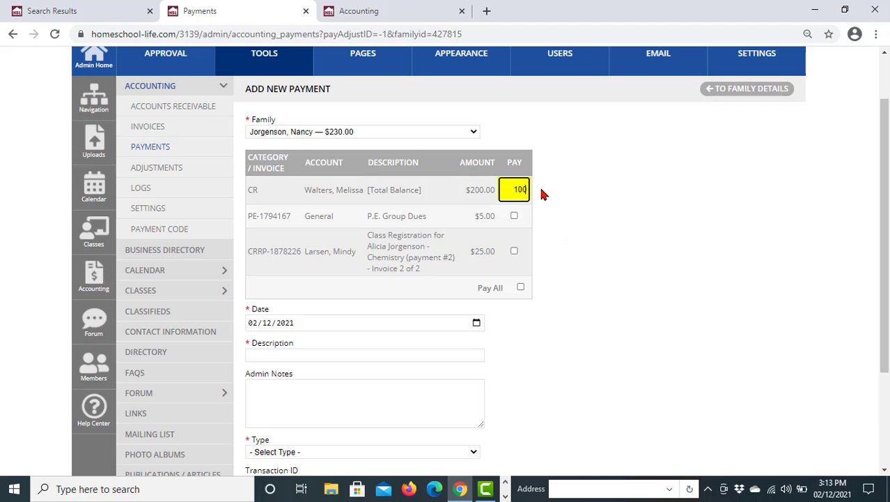
pyautogui.click(515, 215)
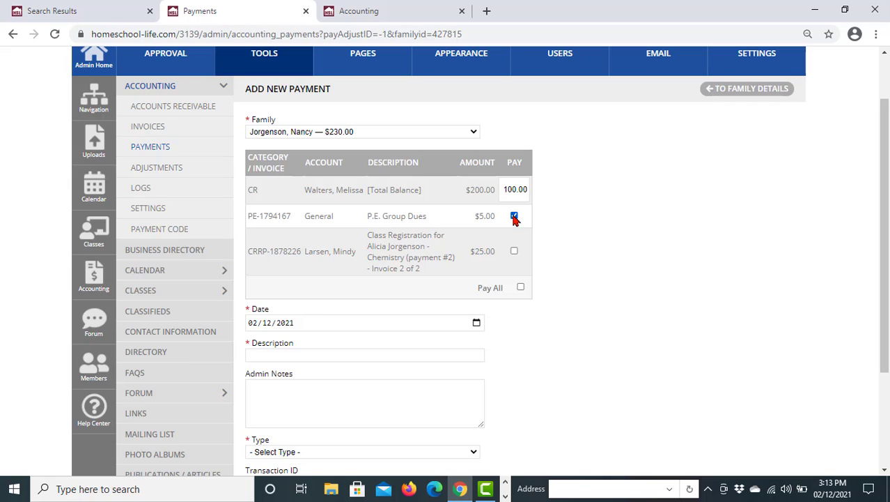
pyautogui.click(514, 216)
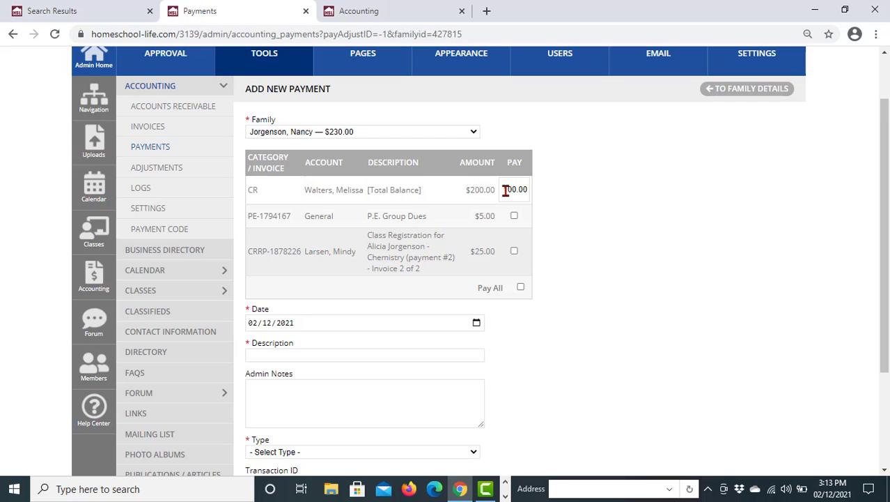
# Set the amount paid toward the CR total balance to 105.00.
pyautogui.moveTo(506, 191); pyautogui.dragTo(542, 196)
pyautogui.write('105.00')
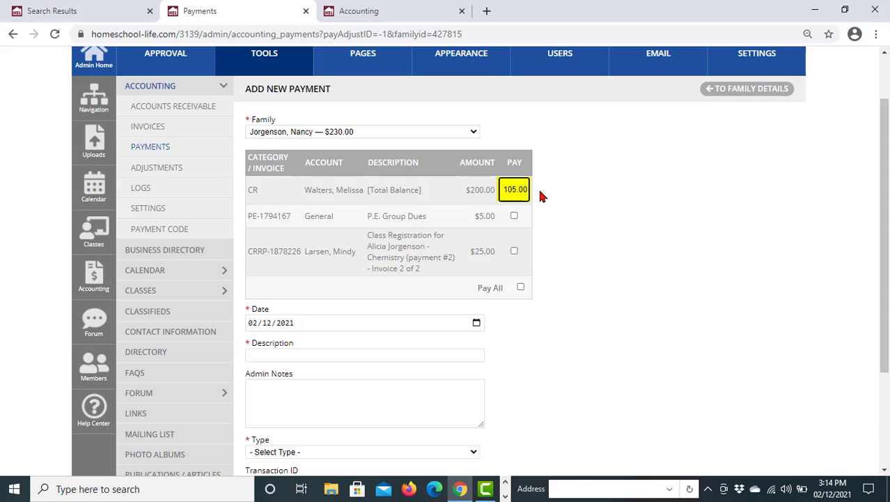
pyautogui.scroll(-1, 568, 224)
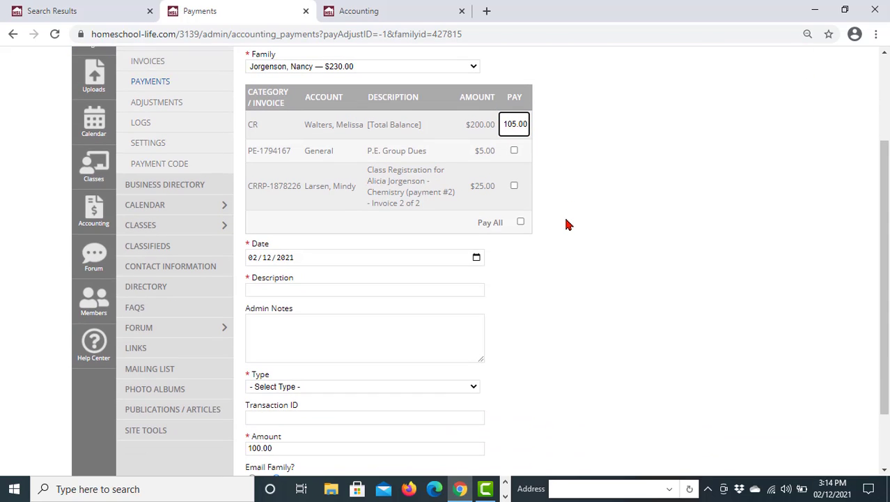
pyautogui.scroll(1, 567, 225)
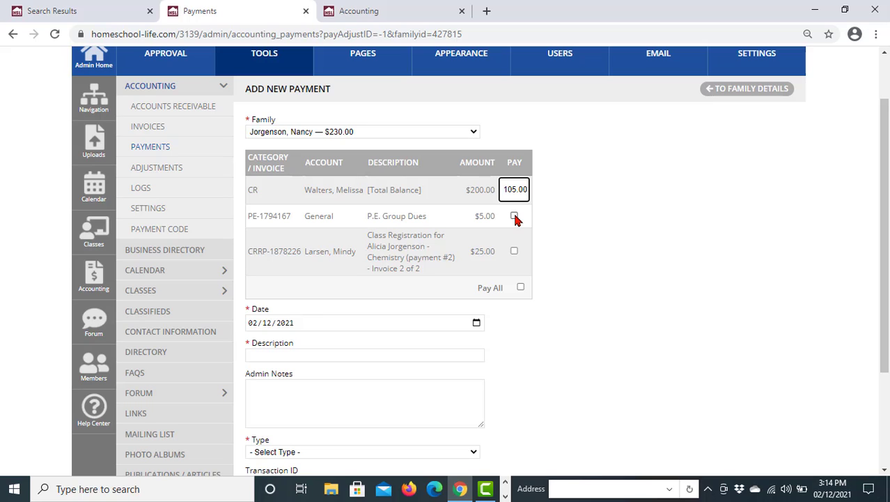
pyautogui.scroll(-1, 542, 224)
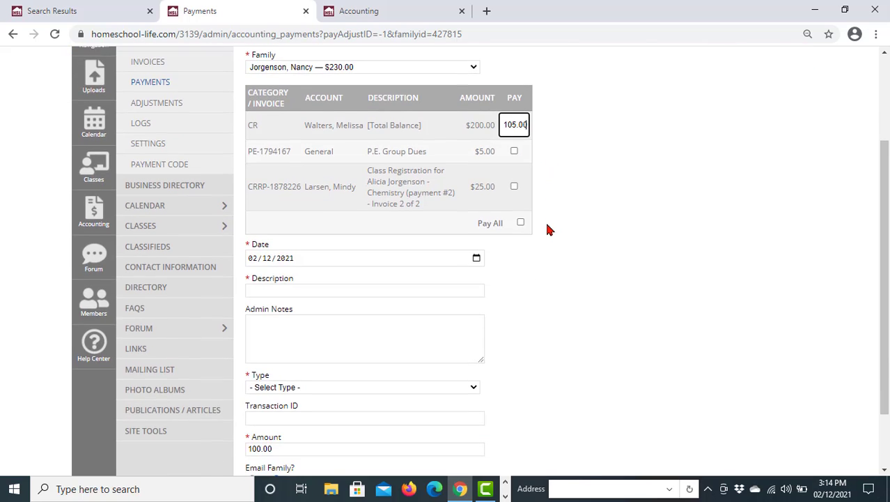
# Describe the payment as "Payment for Classes" and set its type to Check.
pyautogui.click(342, 295)
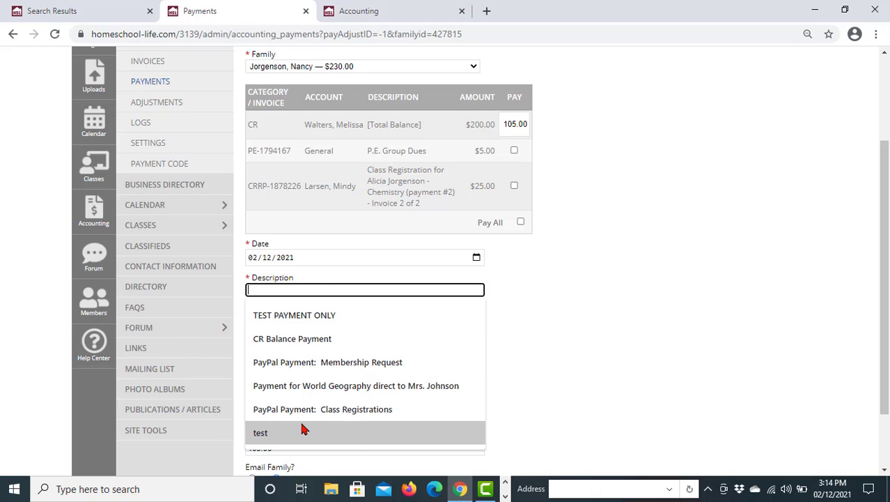
pyautogui.write('Payment for ')
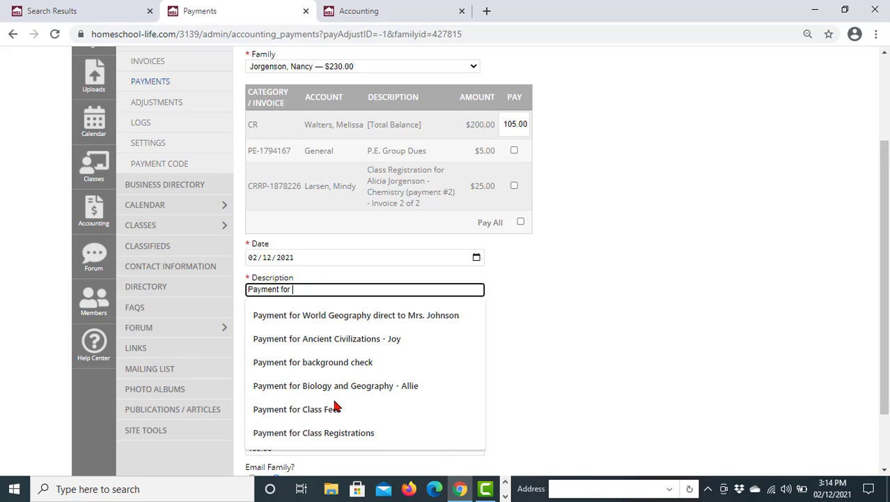
pyautogui.write('Classes')
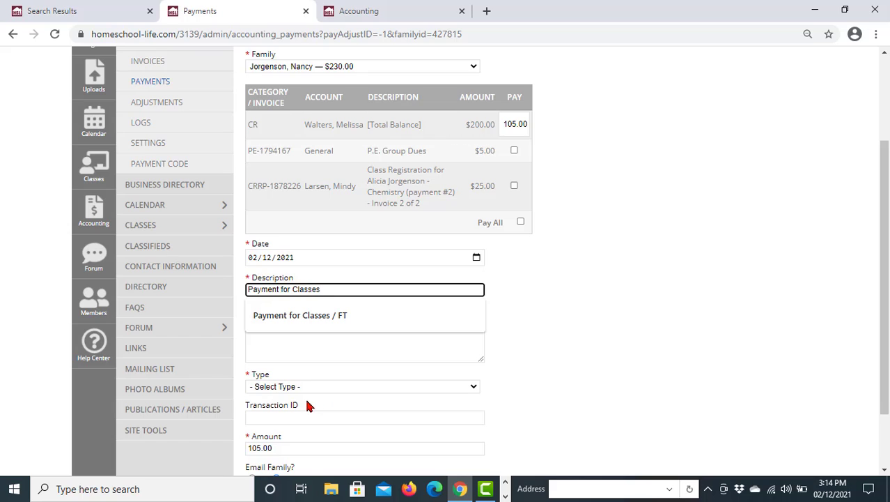
pyautogui.scroll(-1, 309, 406)
pyautogui.click(471, 321)
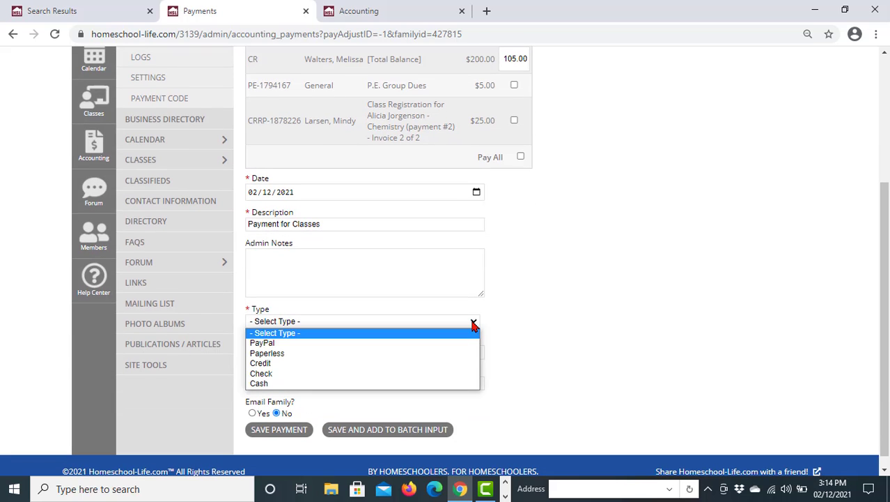
pyautogui.click(452, 373)
# Enter the check's transaction ID and save the payment.
pyautogui.click(285, 351)
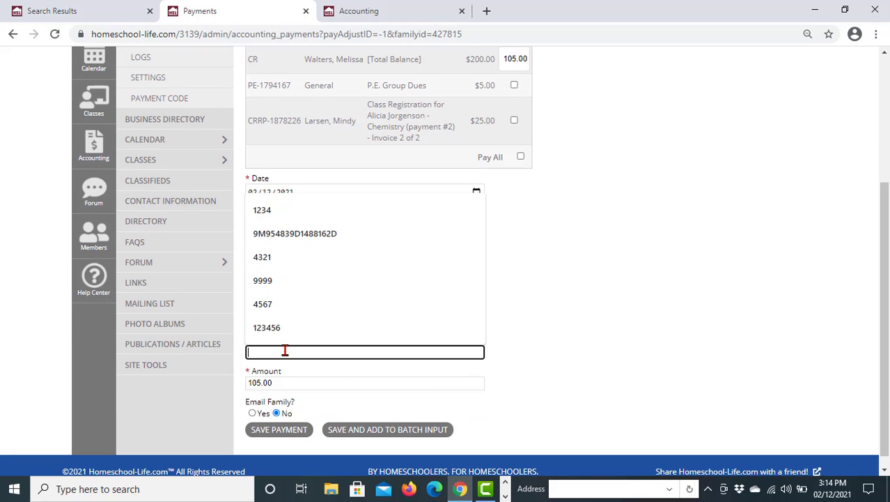
pyautogui.write('123456')
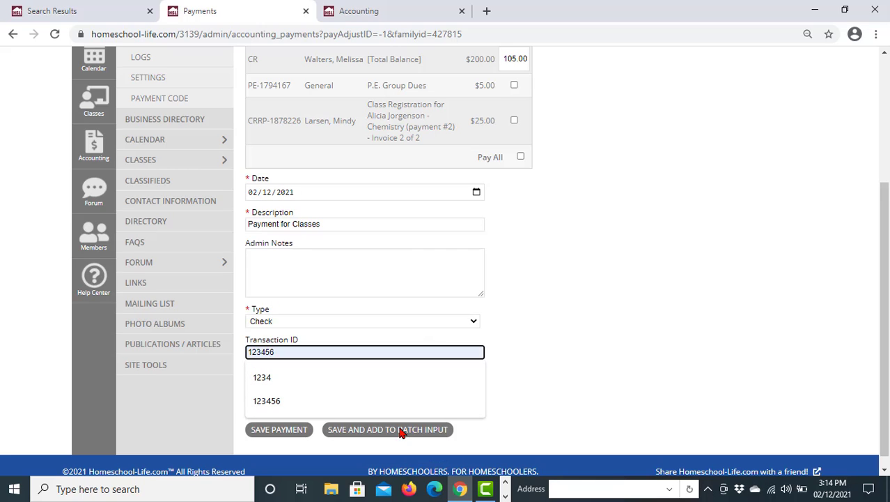
pyautogui.click(273, 429)
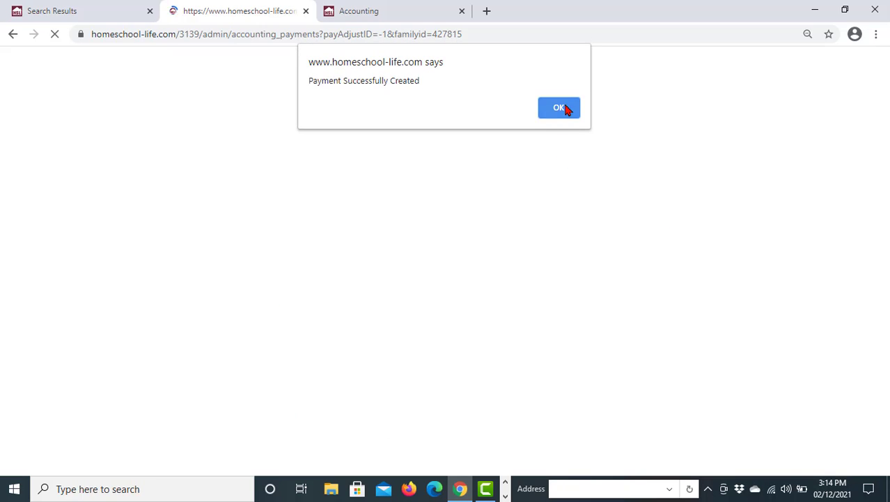
pyautogui.click(559, 108)
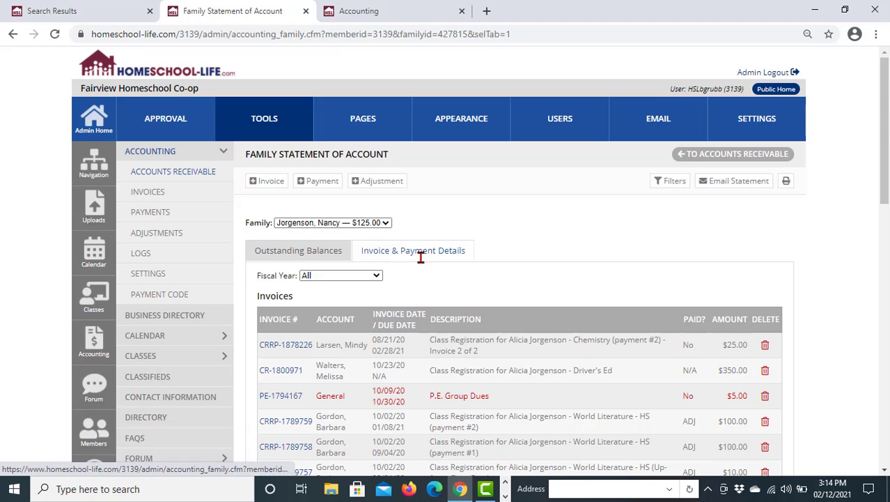
# Review the "Payment for Classes" entry and the P.E. Group Dues invoice in the family's invoice and payment details.
pyautogui.scroll(-3, 420, 257)
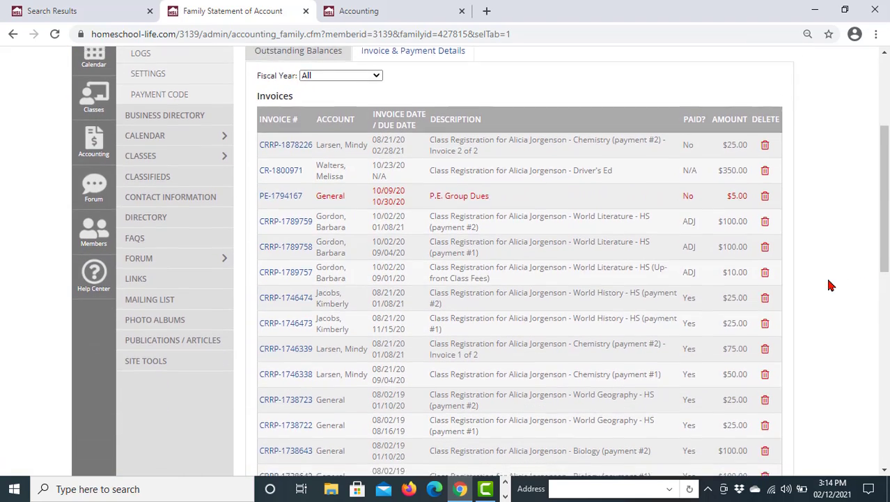
pyautogui.scroll(-5, 830, 284)
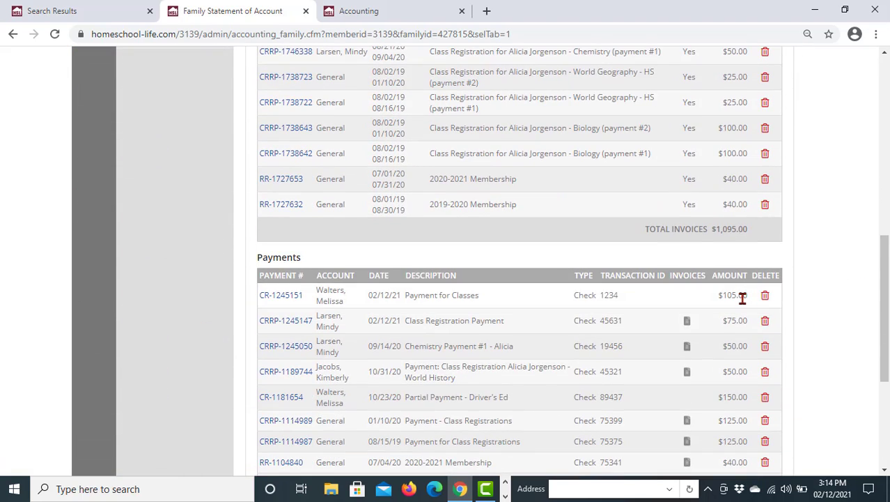
pyautogui.click(268, 301)
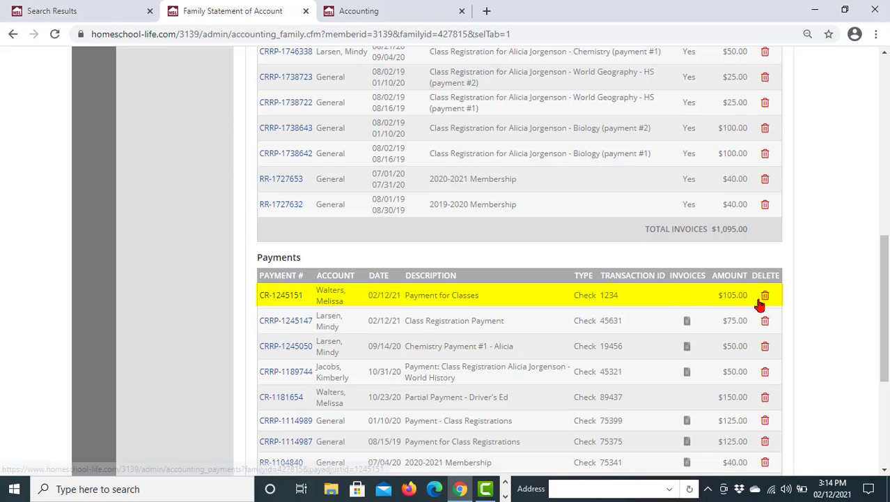
pyautogui.scroll(4, 749, 303)
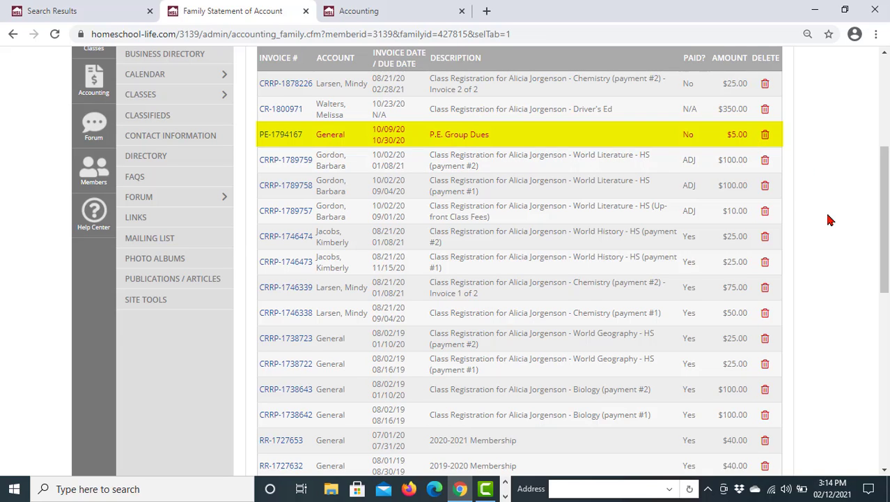
pyautogui.scroll(3, 829, 220)
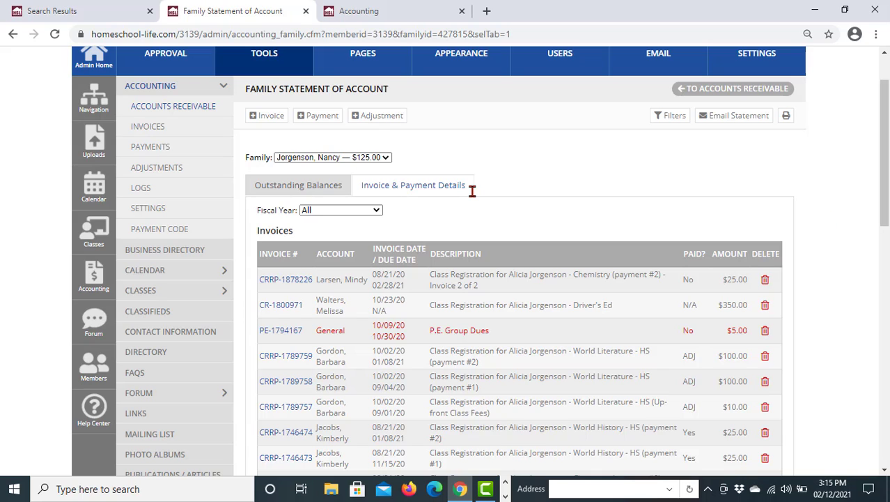
# Start a new payment for this family and apply 125.00 to the CR total balance.
pyautogui.click(318, 115)
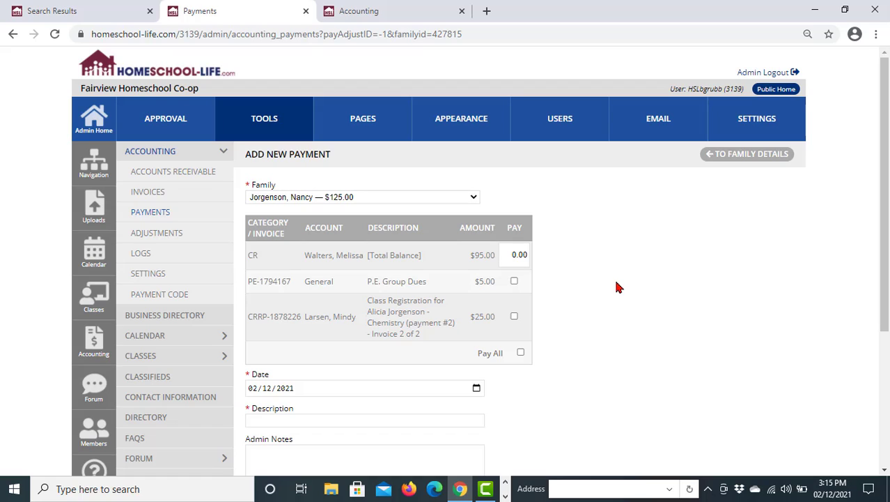
pyautogui.click(512, 255)
pyautogui.press('BackSpace')
pyautogui.write('125')
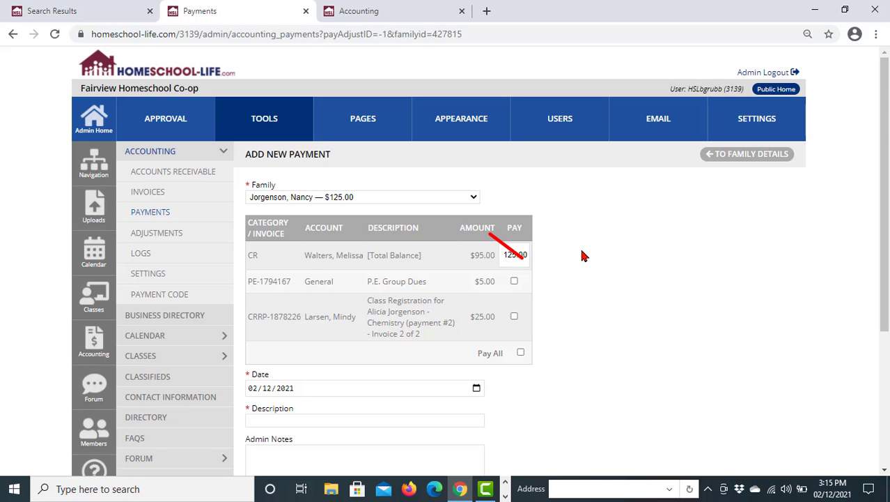
pyautogui.click(632, 299)
# Describe the payment as "CR Balance Payment and P.E.".
pyautogui.scroll(-1, 632, 298)
pyautogui.scroll(-1, 634, 300)
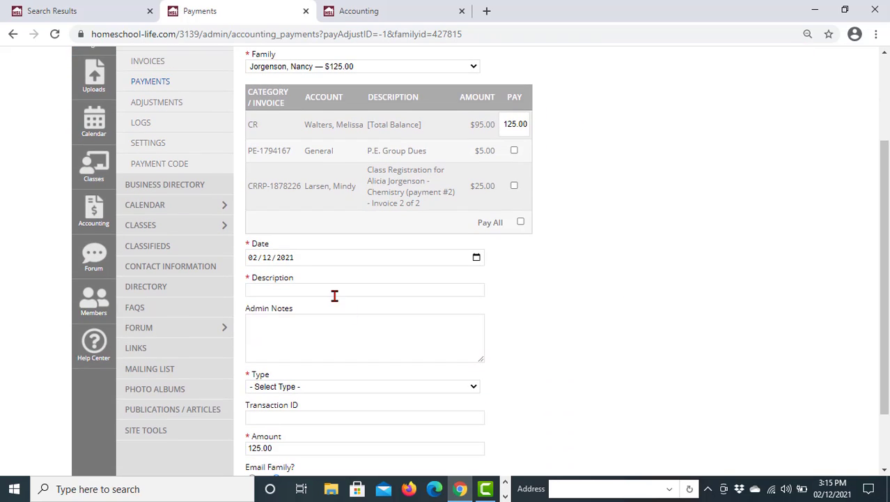
pyautogui.click(333, 290)
pyautogui.write('C')
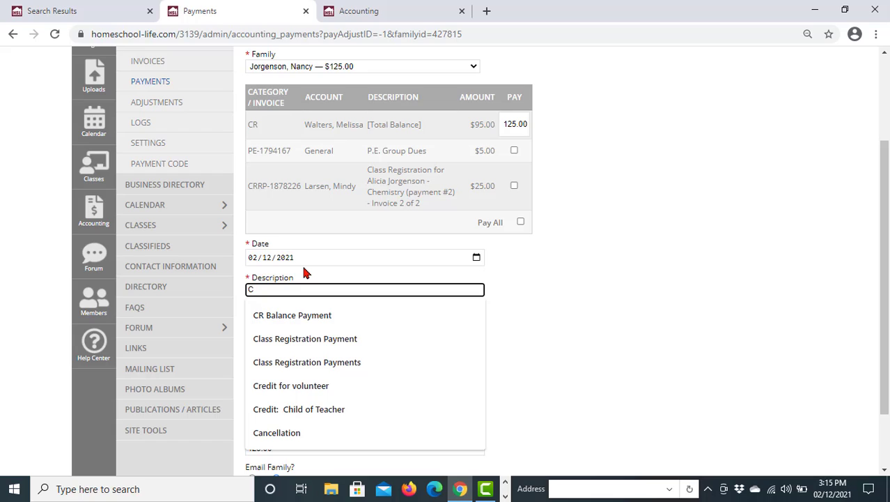
pyautogui.write('R Balane')
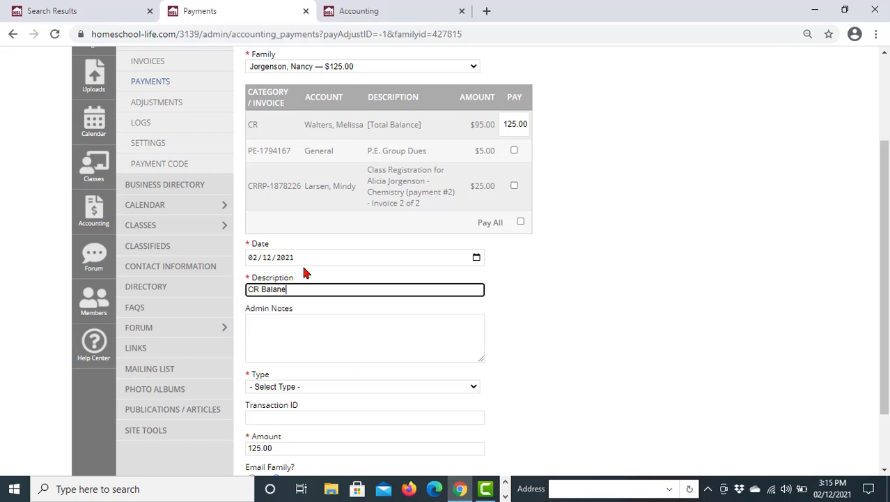
pyautogui.press('BackSpace')
pyautogui.write('ce Paym')
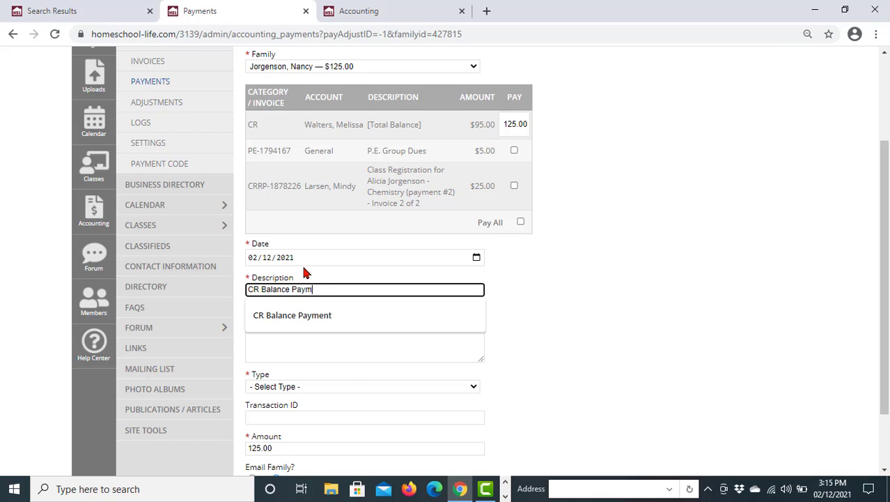
pyautogui.write('ent and P.E.')
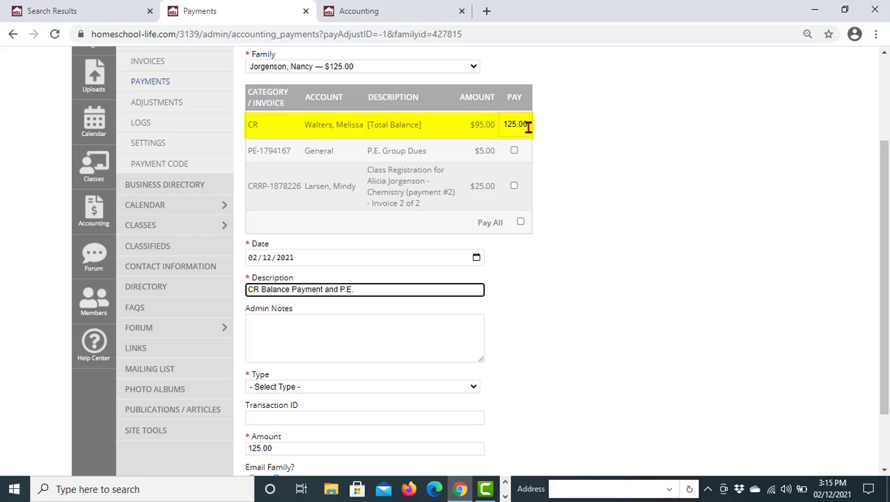
# Set the payment type to Check, enter the transaction ID, and save the payment.
pyautogui.scroll(-2, 588, 238)
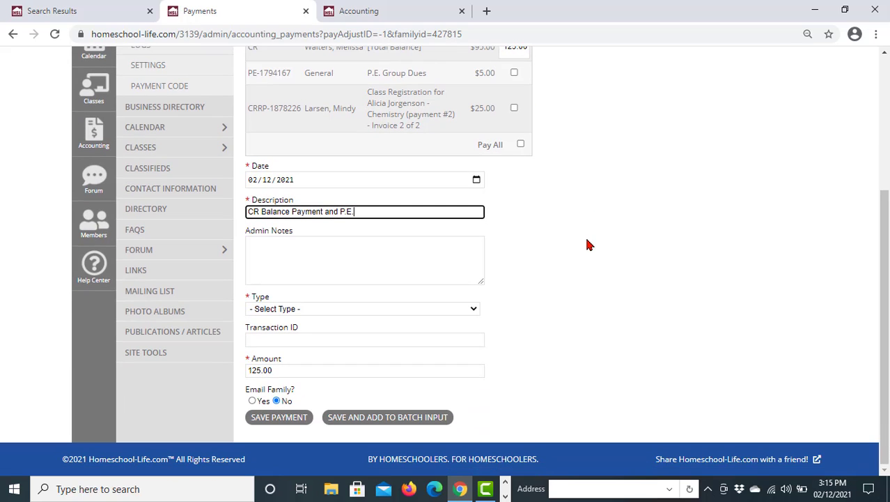
pyautogui.click(475, 315)
pyautogui.click(461, 361)
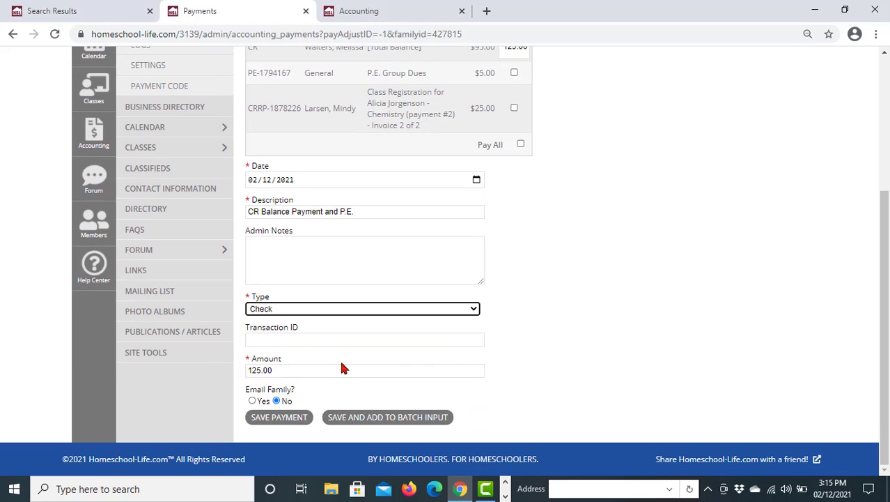
pyautogui.click(310, 338)
pyautogui.write('2345')
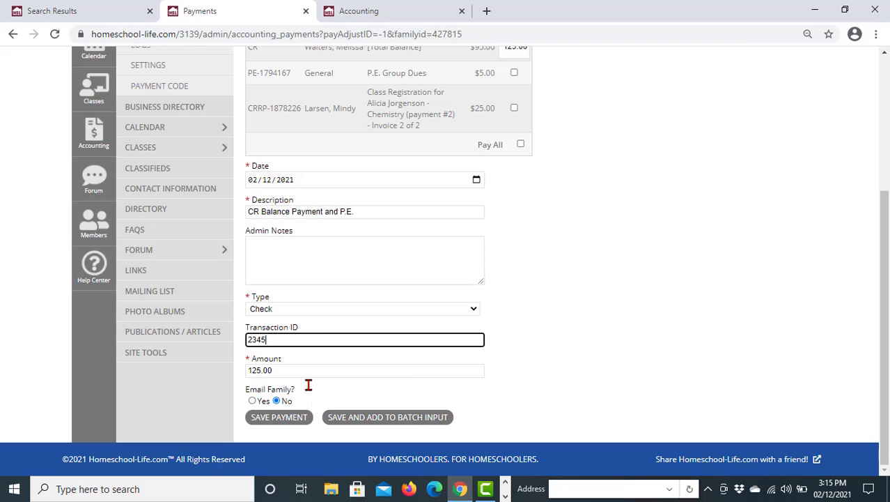
pyautogui.click(303, 418)
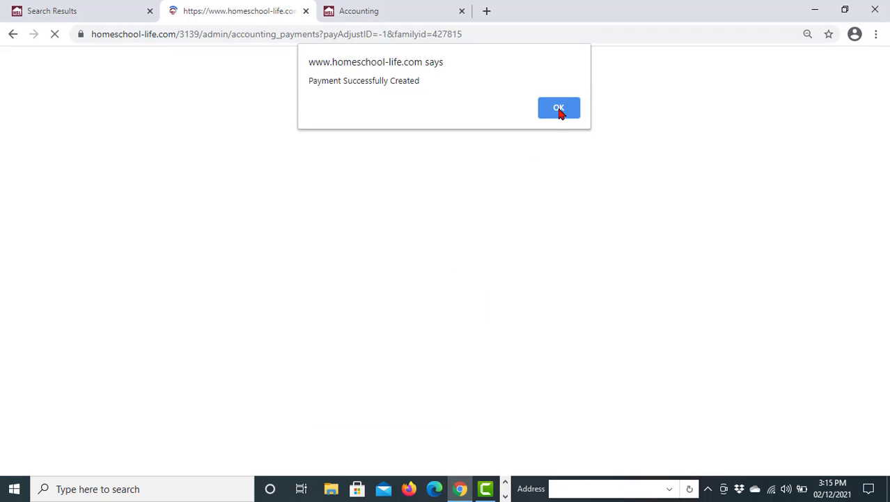
pyautogui.click(559, 110)
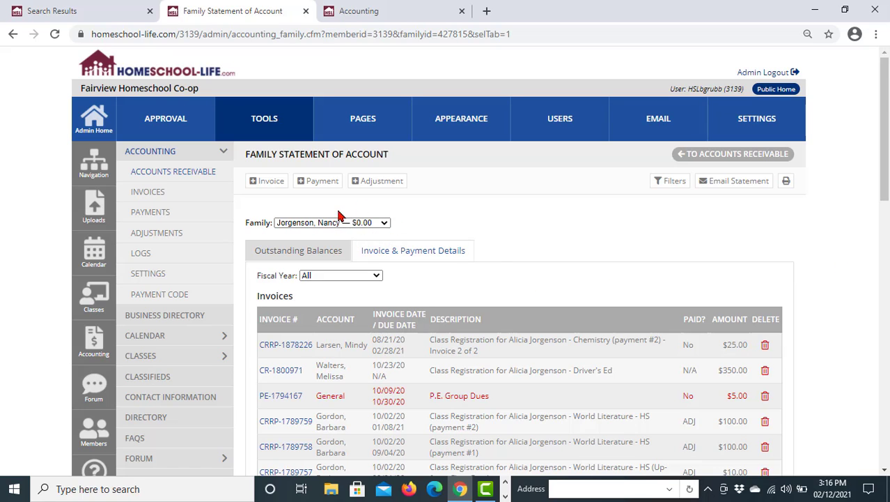
# Compare the family's balance, the unpaid P.E. Group Dues and Chemistry invoices, and the new CR payment on the statement.
pyautogui.moveTo(333, 206)
pyautogui.mouseDown()
pyautogui.moveTo(396, 227)
pyautogui.moveTo(327, 206)
pyautogui.mouseUp()
pyautogui.scroll(-2, 822, 279)
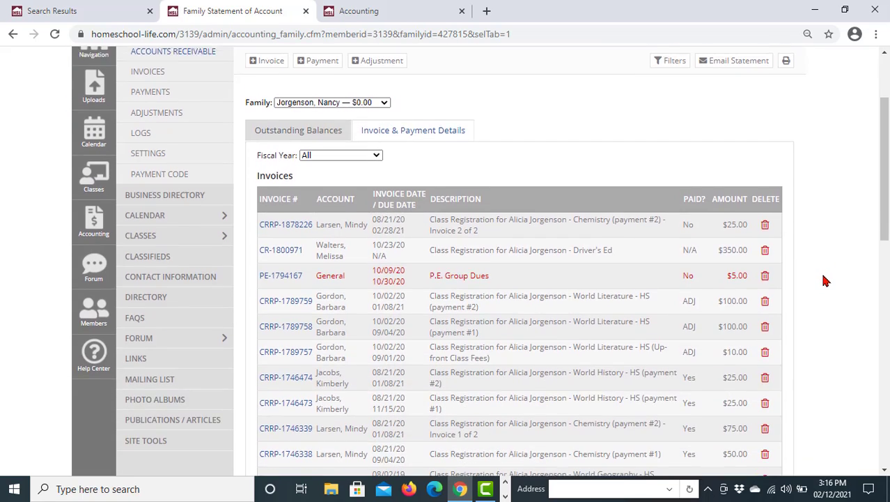
pyautogui.scroll(-1, 864, 258)
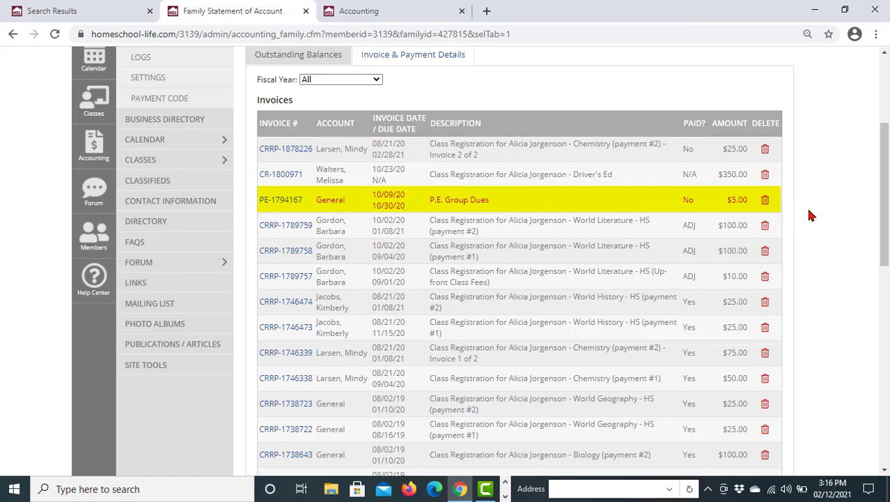
pyautogui.scroll(-3, 806, 216)
pyautogui.scroll(-1, 809, 215)
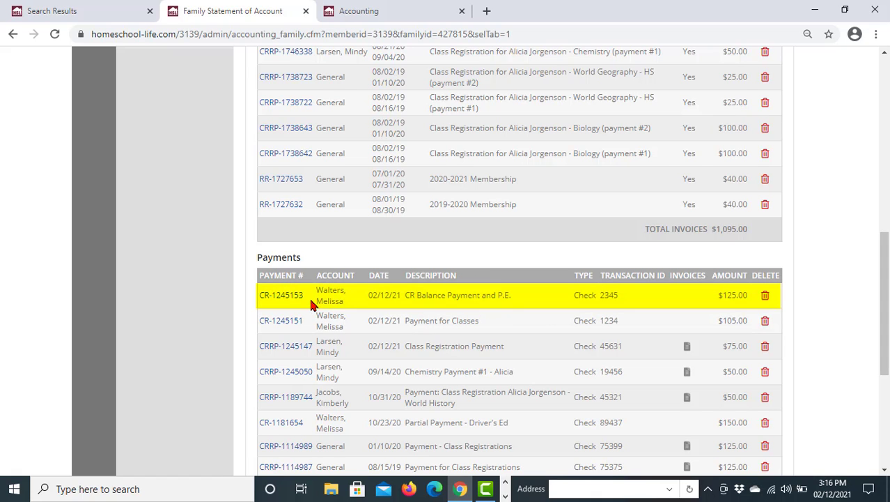
pyautogui.scroll(3, 818, 239)
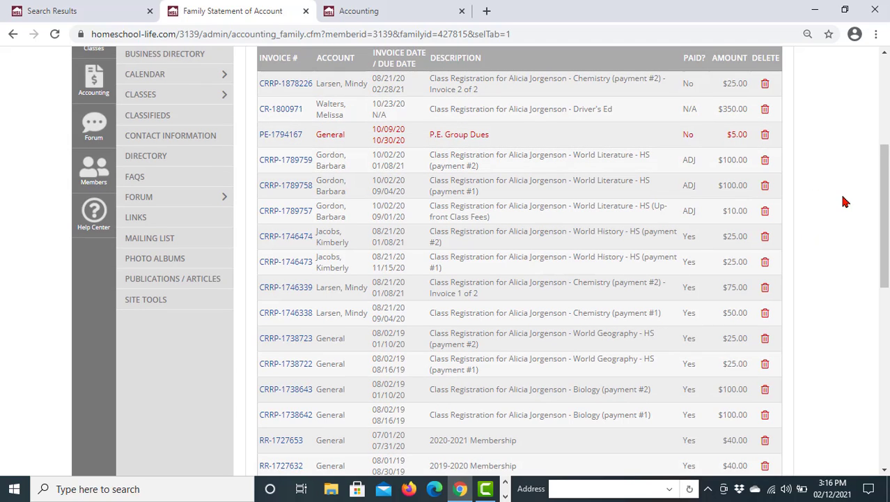
pyautogui.scroll(2, 845, 202)
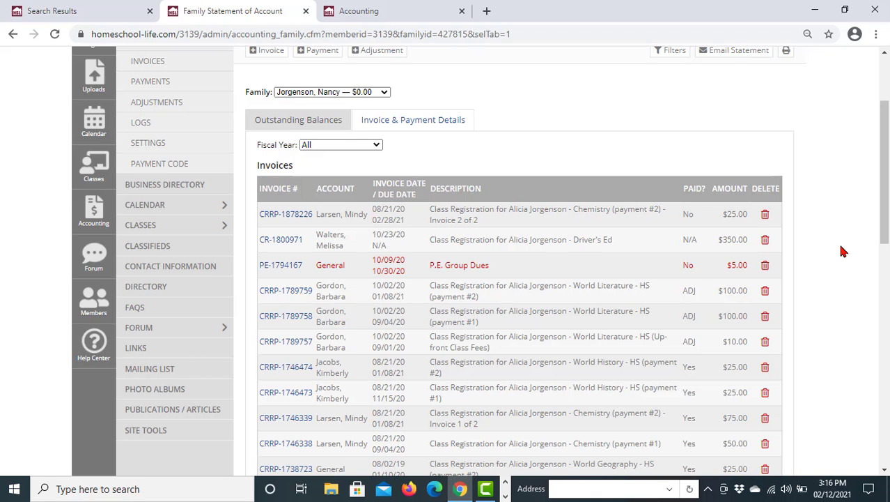
pyautogui.scroll(-5, 843, 251)
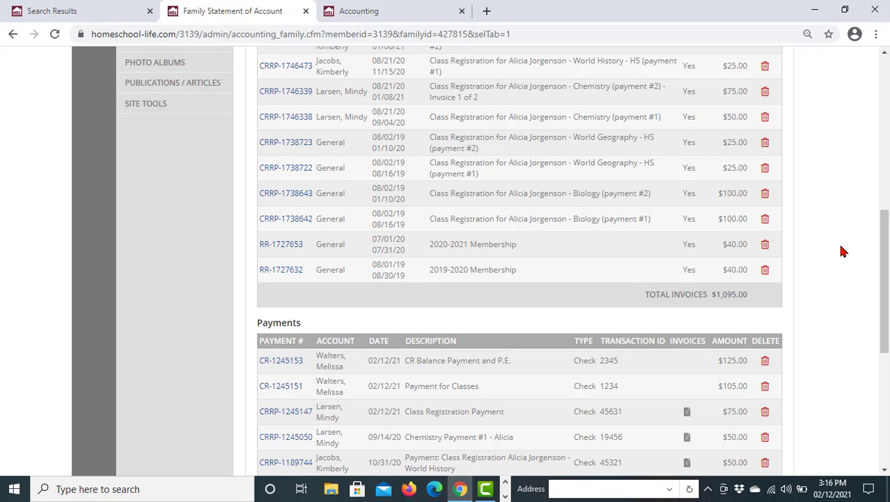
pyautogui.scroll(4, 844, 250)
pyautogui.scroll(-6, 843, 250)
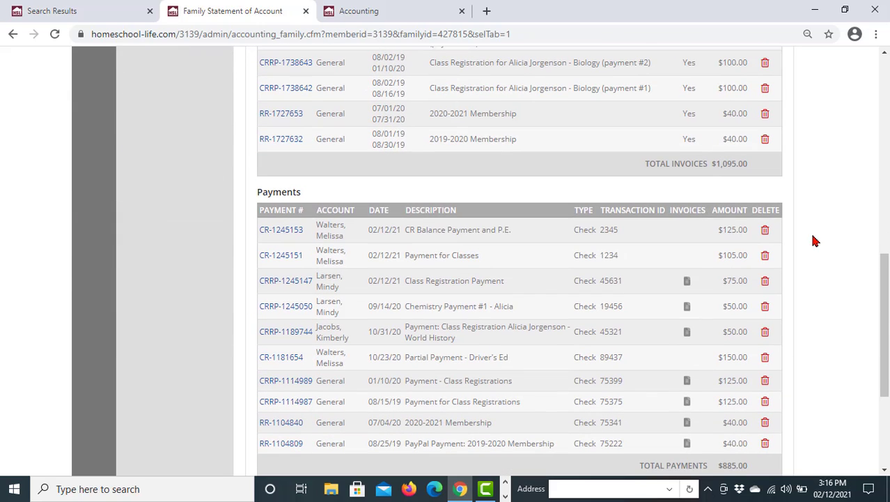
# Delete the "CR Balance Payment and P.E." payment and confirm its removal.
pyautogui.click(766, 231)
pyautogui.click(506, 120)
# Start a new payment for the family and apply 95.00 to the CR total balance.
pyautogui.scroll(1, 814, 269)
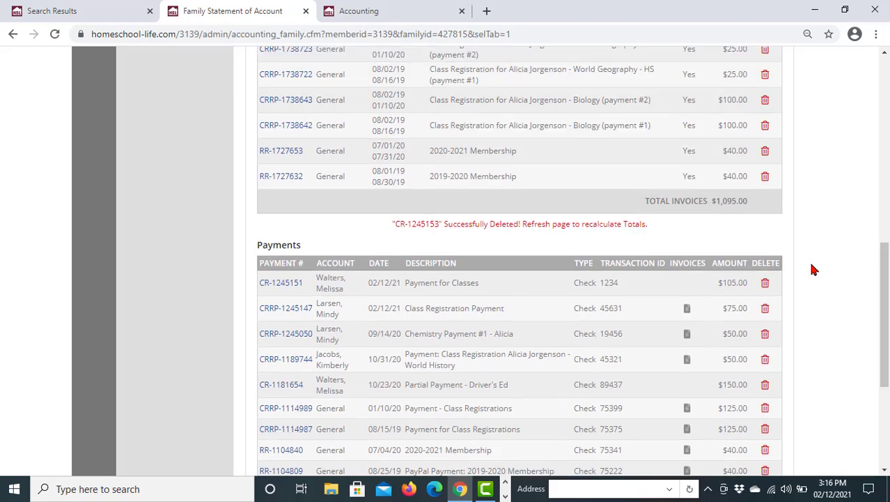
pyautogui.scroll(10, 814, 270)
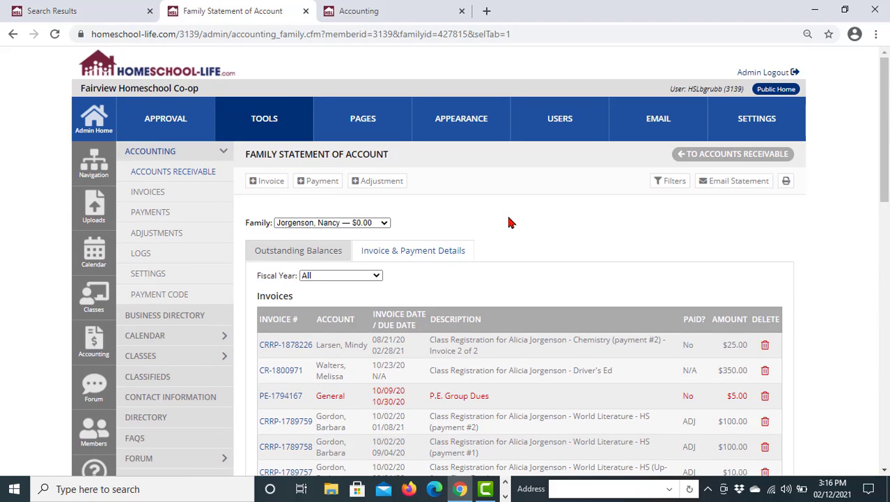
pyautogui.click(318, 181)
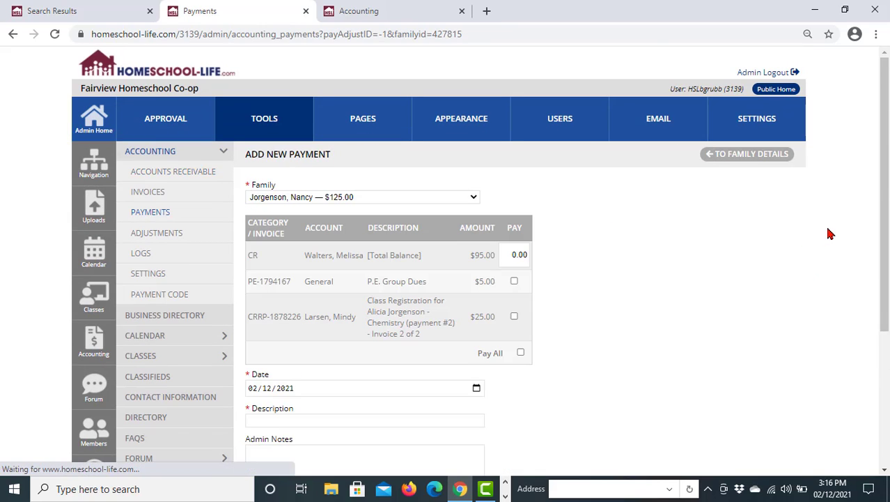
pyautogui.scroll(-1, 732, 267)
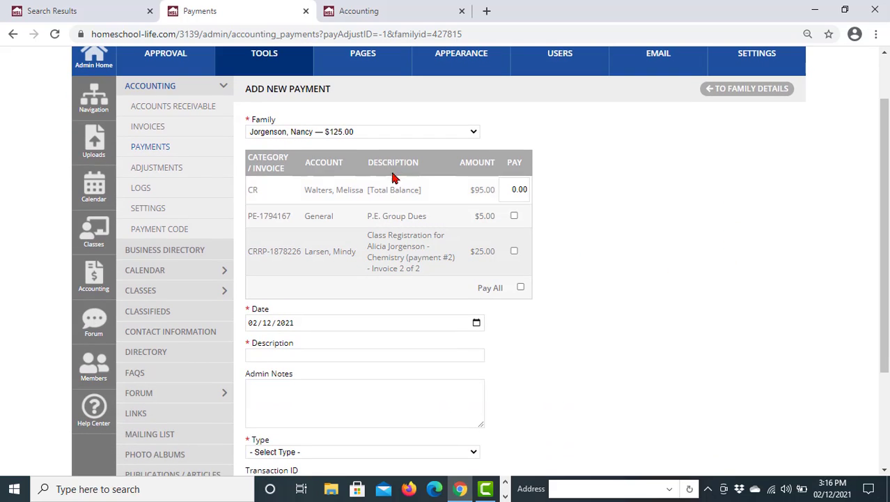
pyautogui.click(510, 190)
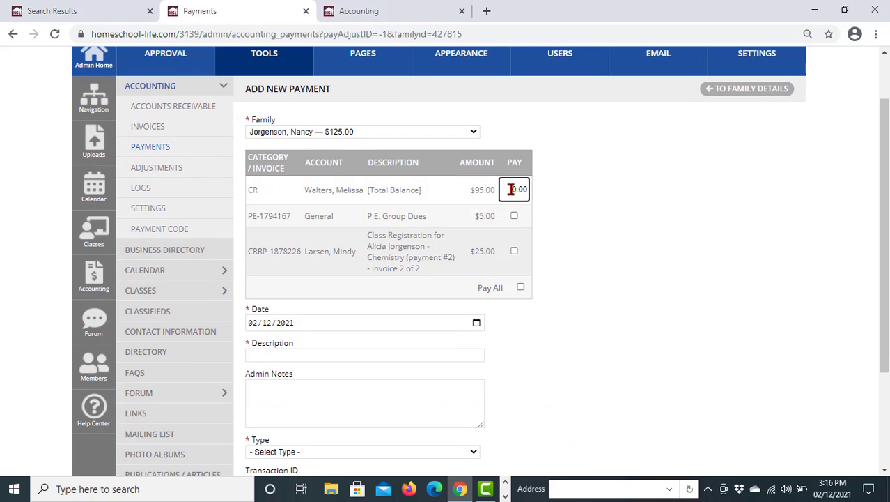
pyautogui.doubleClick(511, 190)
pyautogui.press('BackSpace')
pyautogui.write('95')
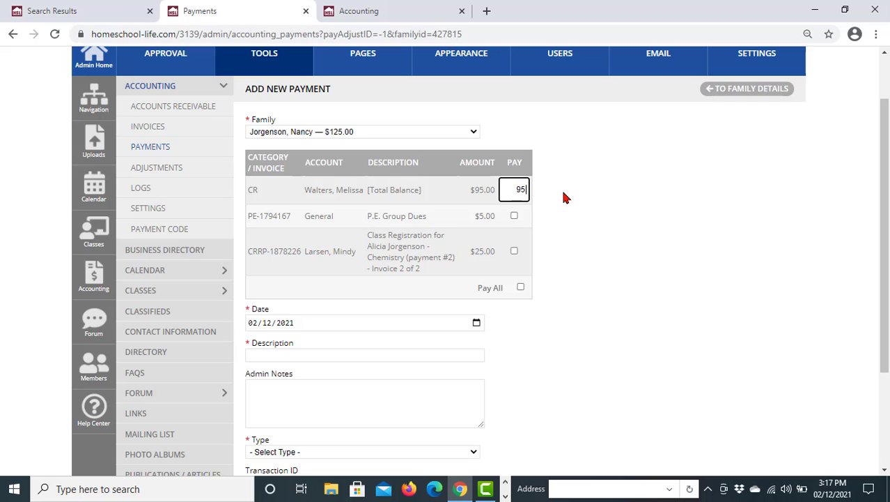
pyautogui.write('.00')
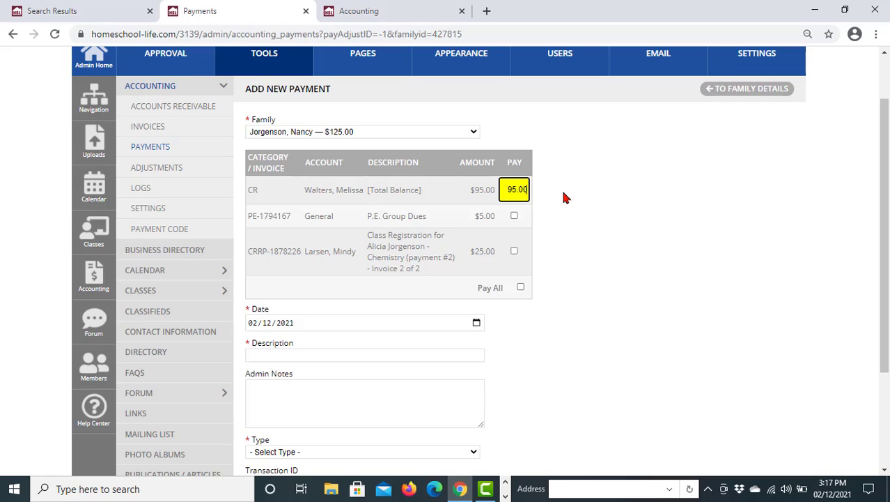
# Include the P.E. Group Dues and Chemistry invoices by selecting all open invoices, and check the total payment amount.
pyautogui.click(514, 216)
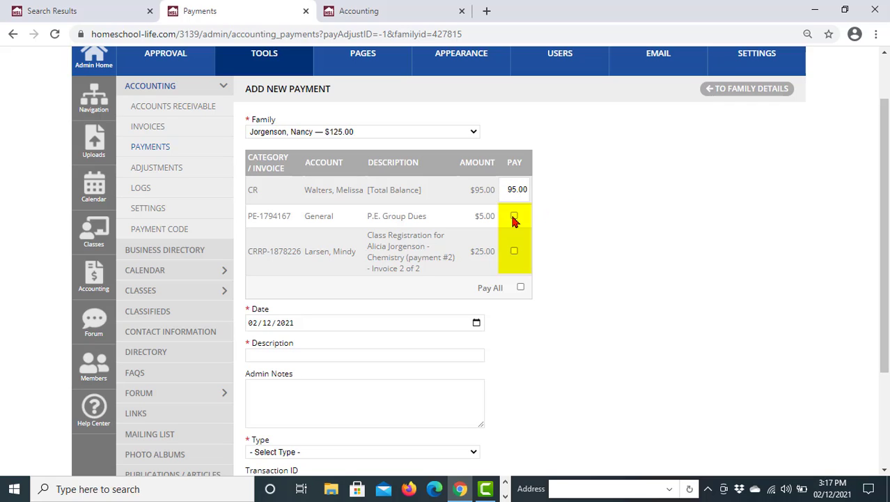
pyautogui.click(515, 251)
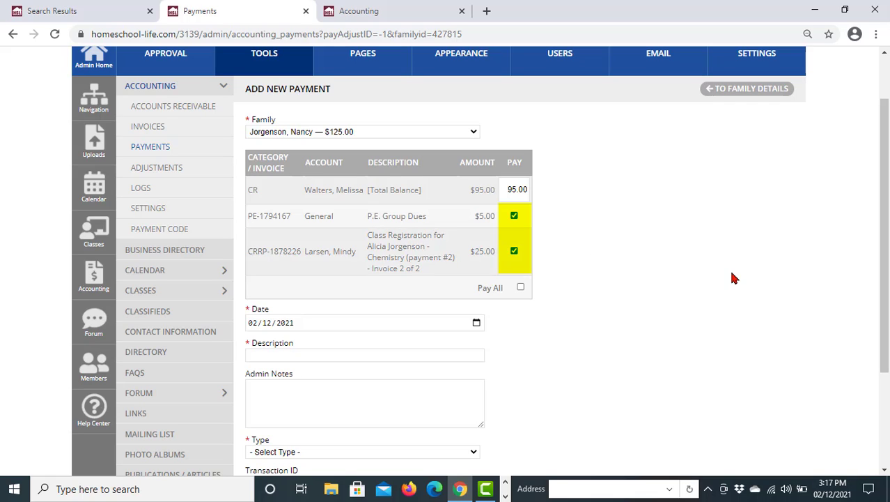
pyautogui.click(521, 288)
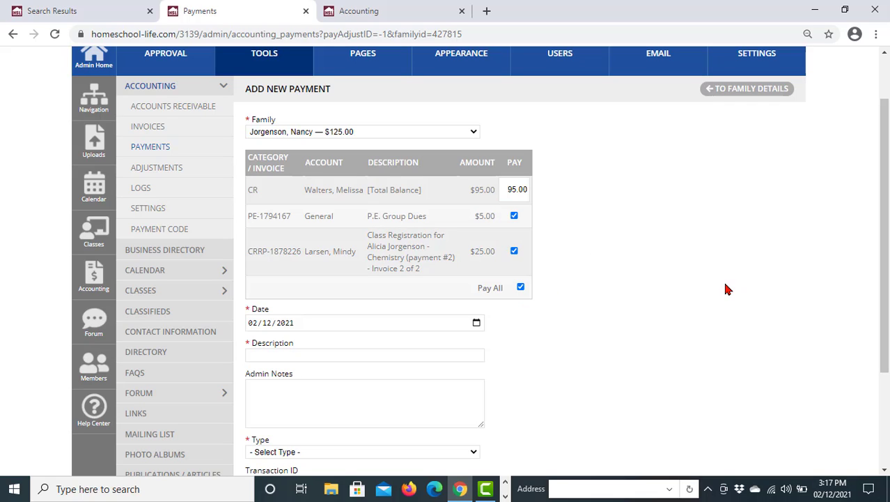
pyautogui.scroll(-1, 673, 303)
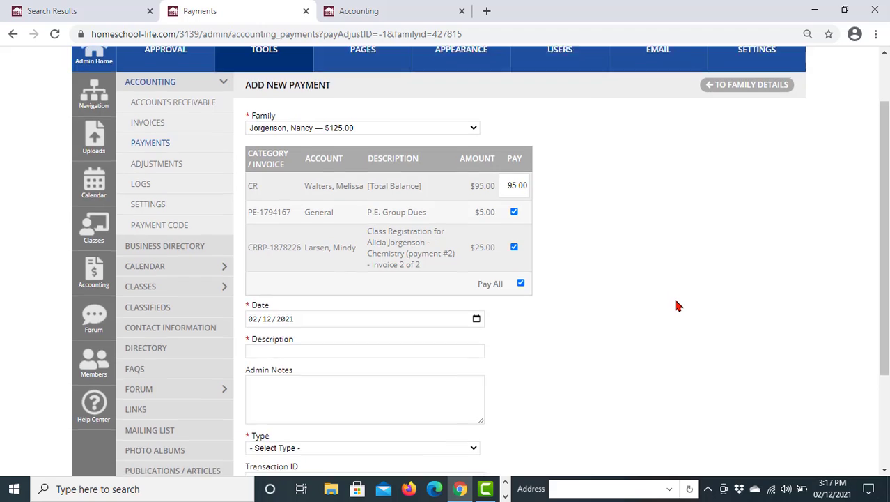
pyautogui.scroll(-1, 676, 306)
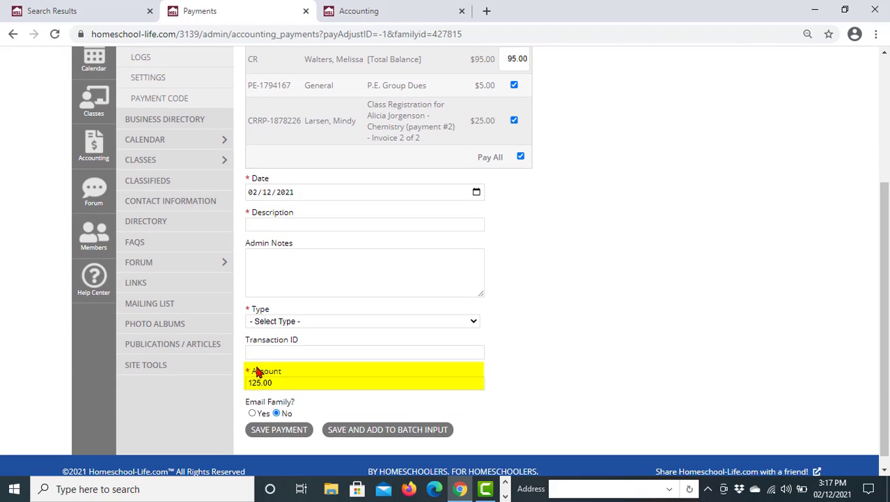
pyautogui.scroll(2, 682, 291)
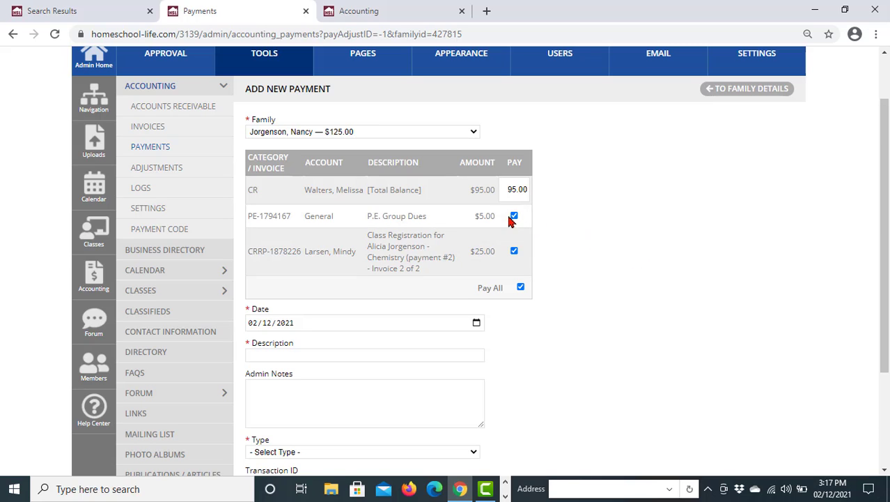
# Describe the payment as "Class Registration Payments".
pyautogui.scroll(-1, 606, 292)
pyautogui.click(259, 287)
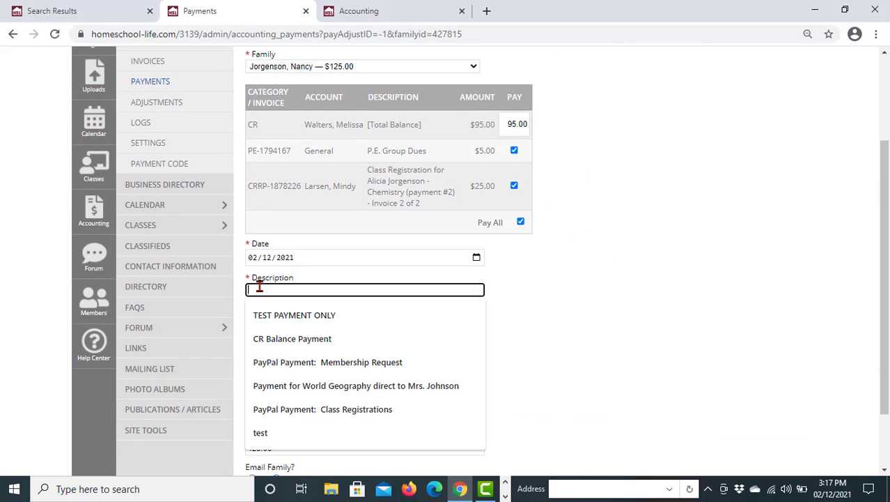
pyautogui.write('Class Registration Payment')
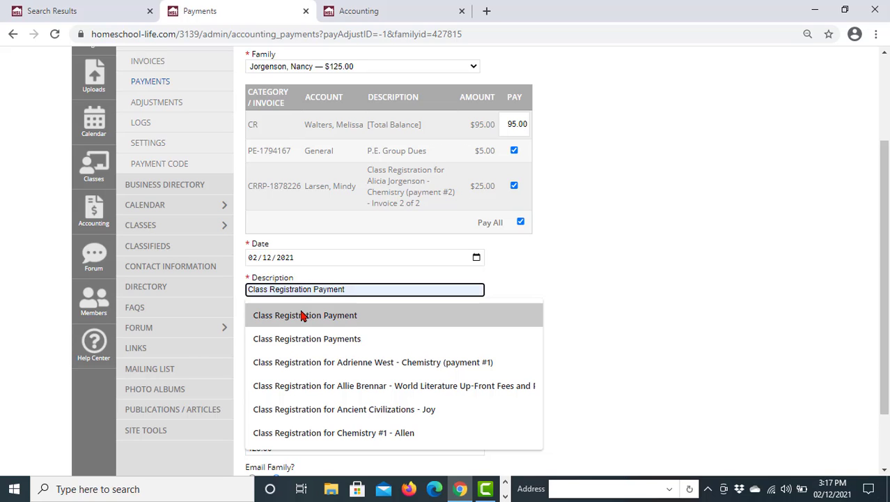
pyautogui.click(300, 315)
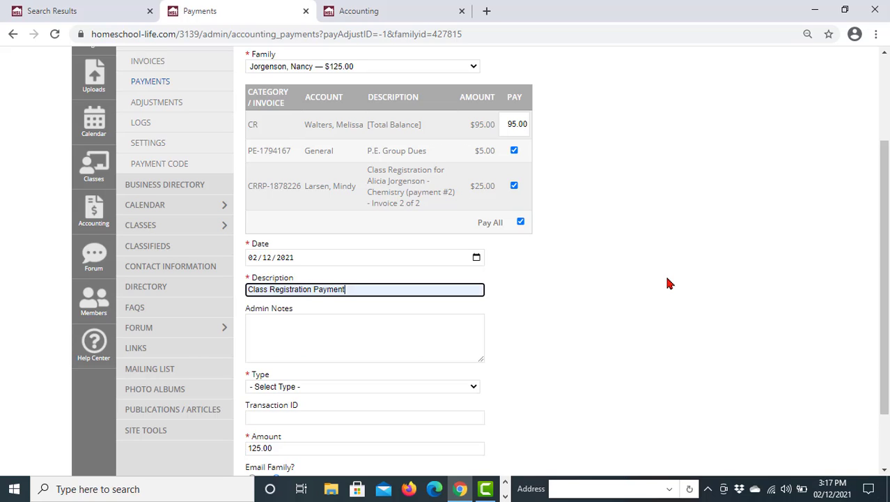
pyautogui.scroll(-1, 668, 276)
pyautogui.write('s')
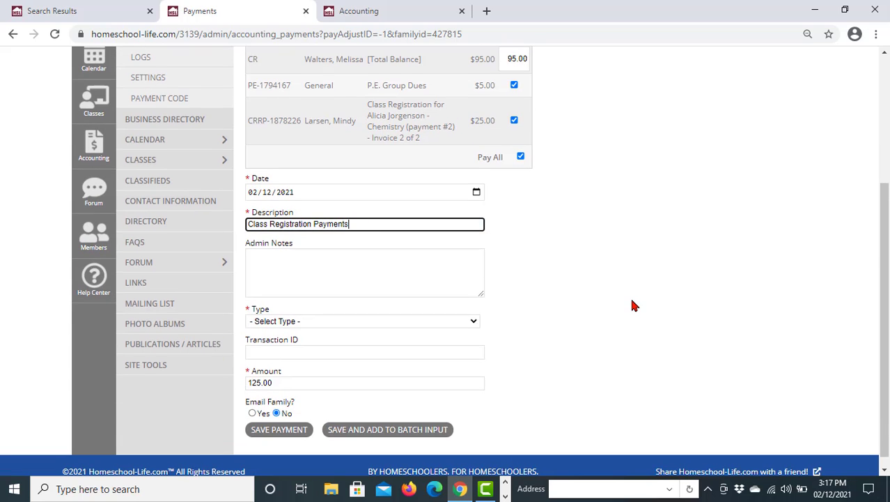
# Set the payment type to Check, enter the check's transaction ID, and save the new payment.
pyautogui.scroll(-1, 632, 302)
pyautogui.click(474, 310)
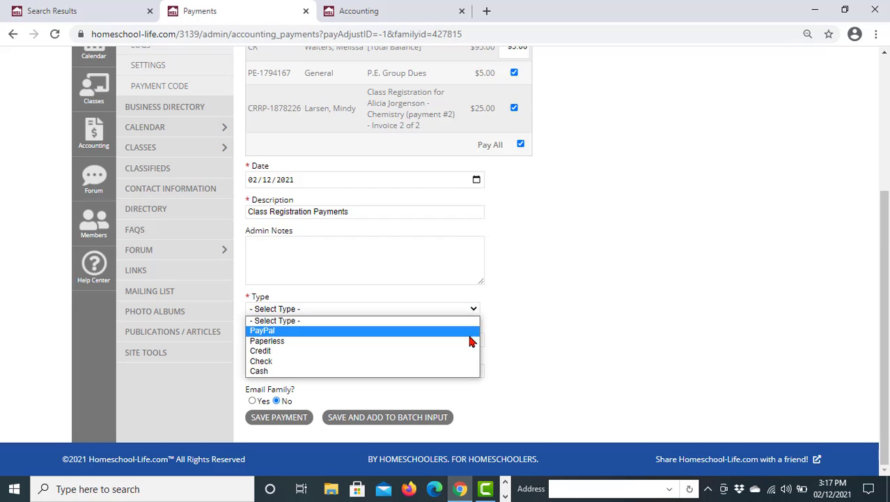
pyautogui.click(466, 361)
pyautogui.click(348, 340)
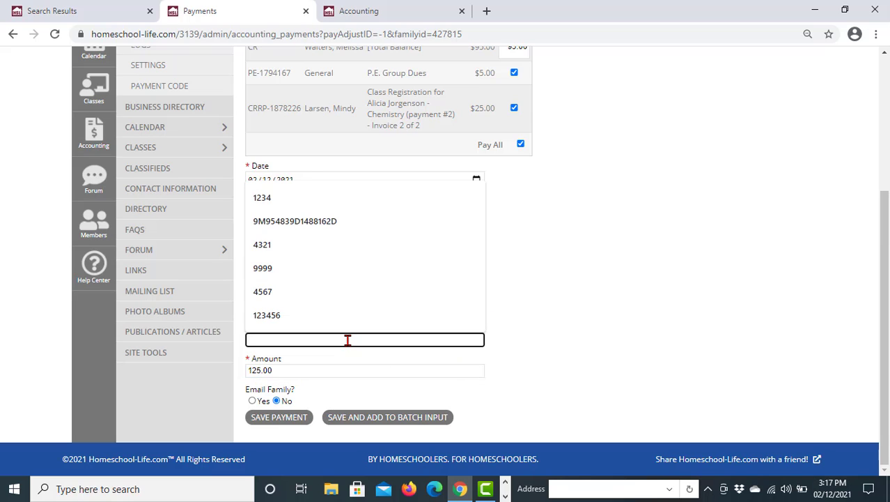
pyautogui.write('75621')
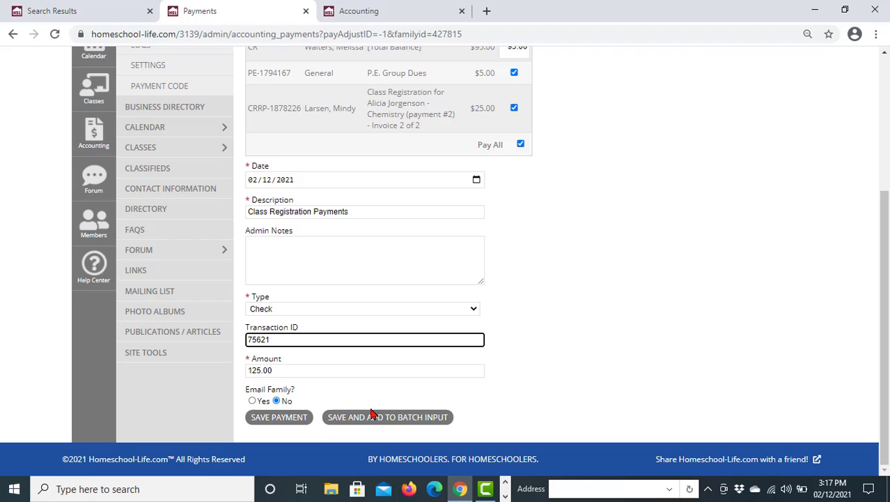
pyautogui.click(277, 417)
pyautogui.click(570, 108)
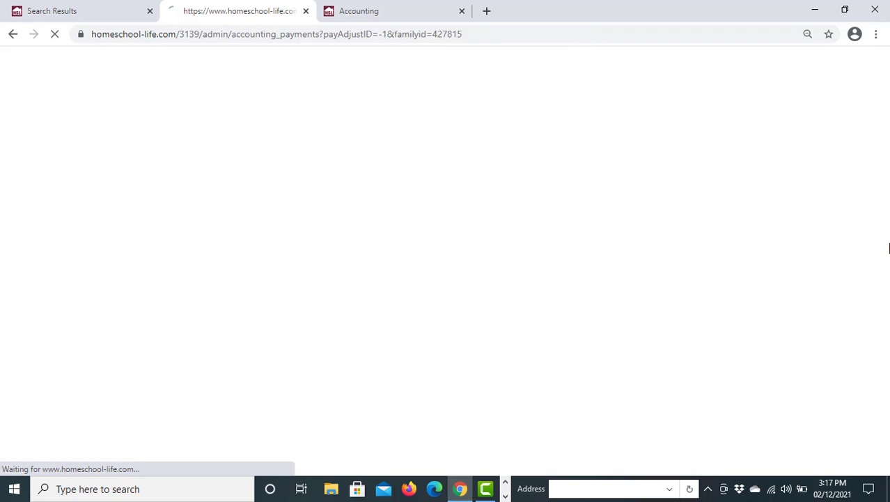
# Review the family's balance, the paid status of the Chemistry and P.E. invoices, and the new payment entries on the statement.
pyautogui.scroll(-2, 399, 115)
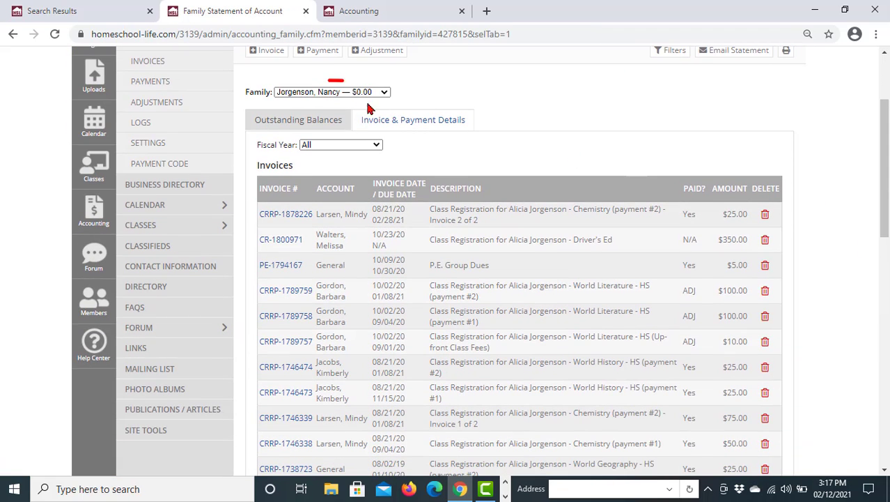
pyautogui.scroll(-1, 861, 183)
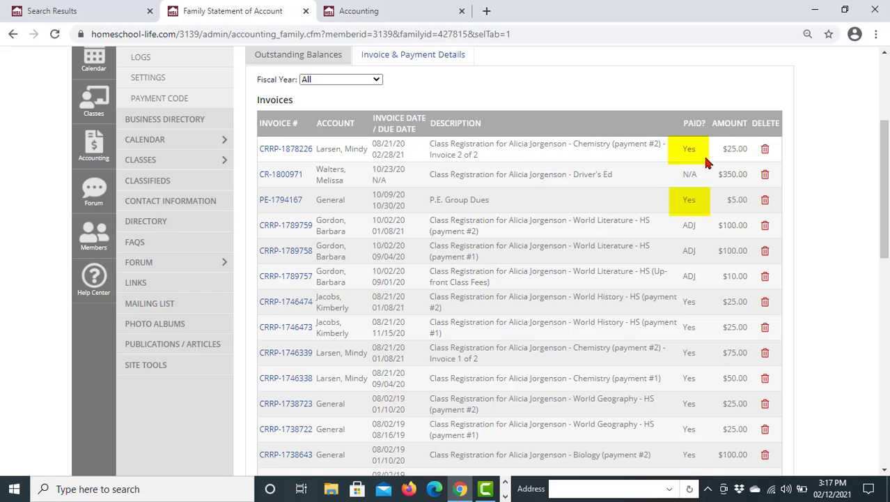
pyautogui.scroll(-6, 857, 224)
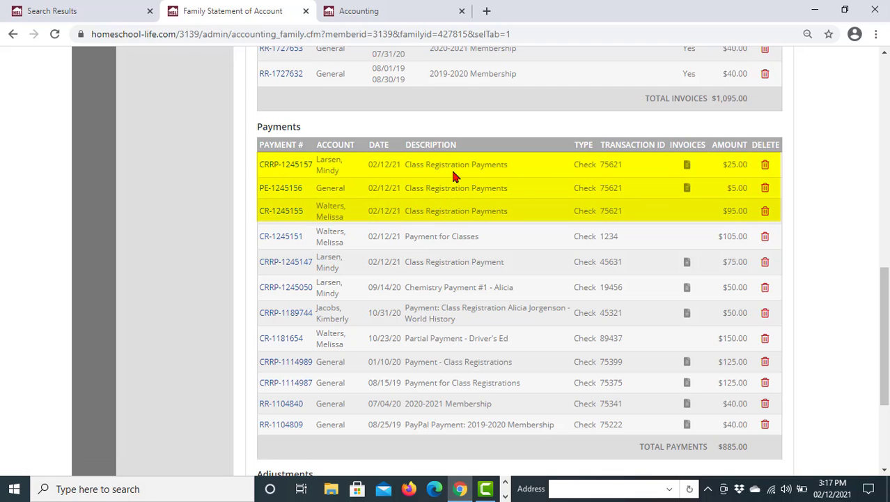
pyautogui.scroll(10, 869, 245)
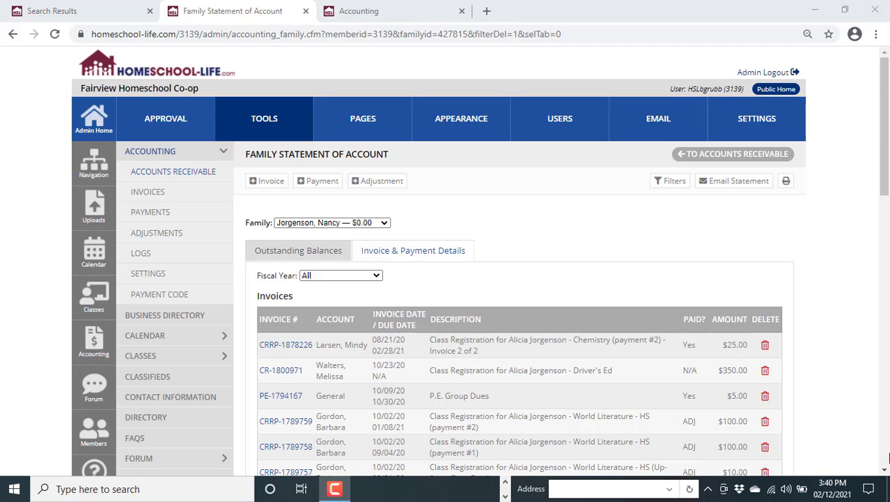
# Go to the admin home page, open the Administrator Help Center, and look over its topics.
pyautogui.click(95, 122)
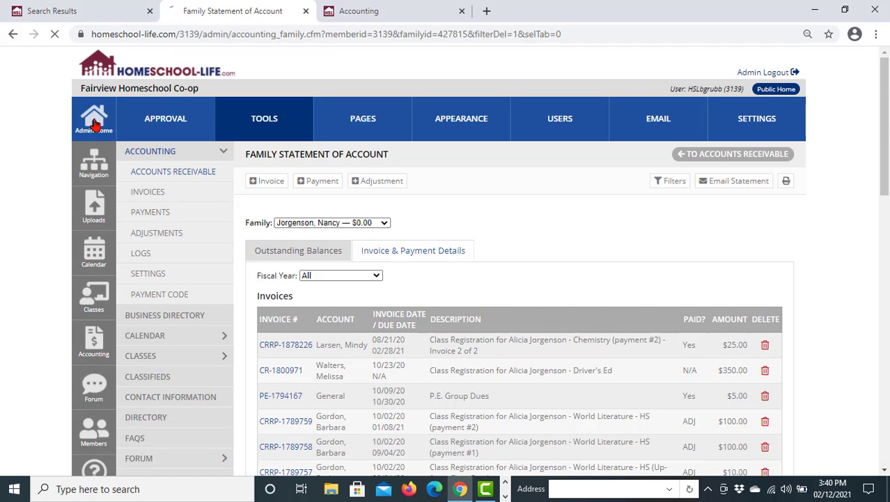
pyautogui.scroll(-3, 95, 122)
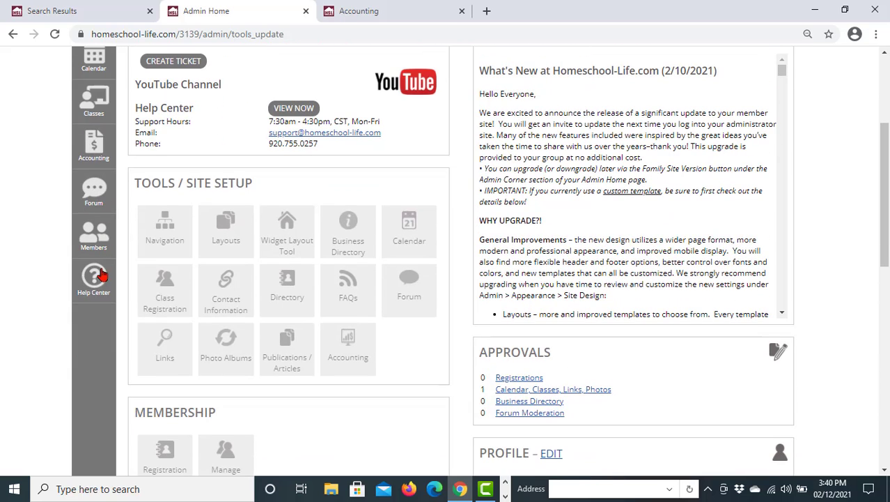
pyautogui.click(95, 279)
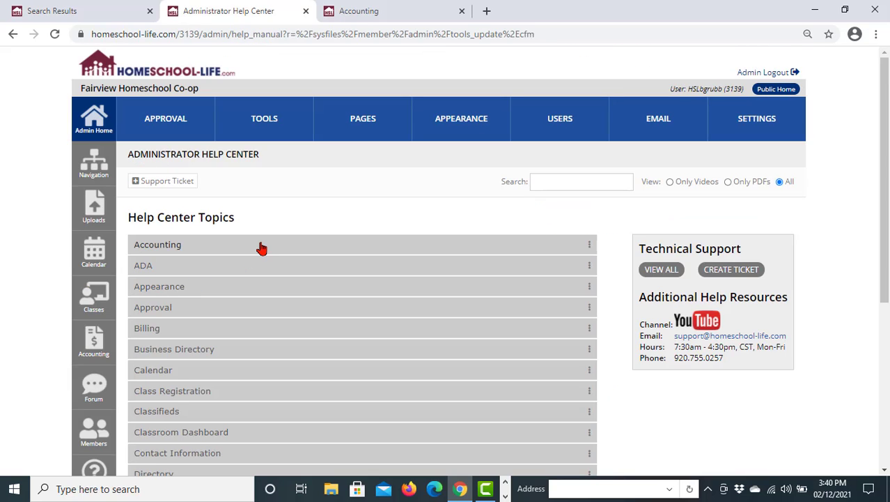
pyautogui.scroll(-4, 261, 248)
pyautogui.scroll(4, 261, 249)
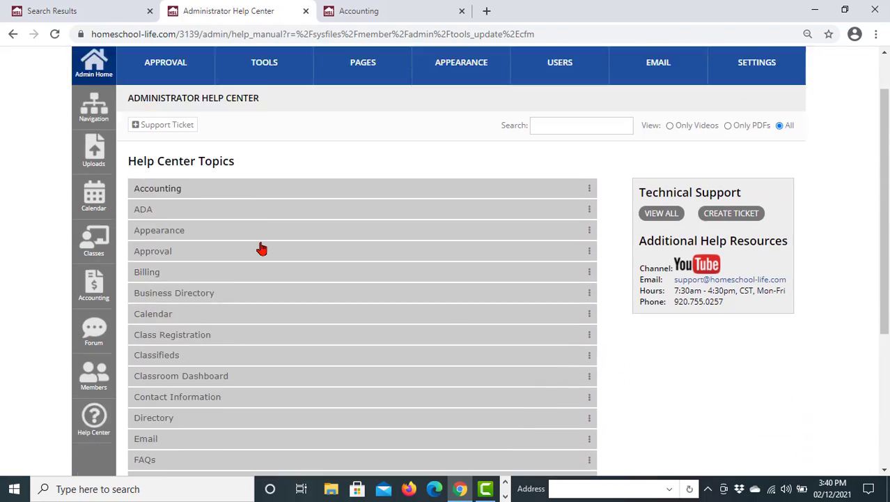
# Expand the Accounting help topic, browse its tutorials, and return to the admin home page.
pyautogui.click(262, 246)
pyautogui.scroll(-3, 269, 307)
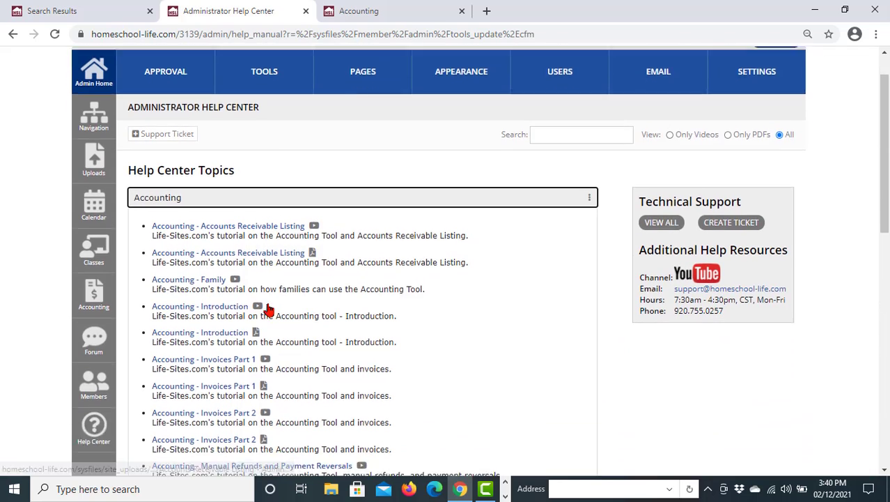
pyautogui.scroll(-1, 269, 310)
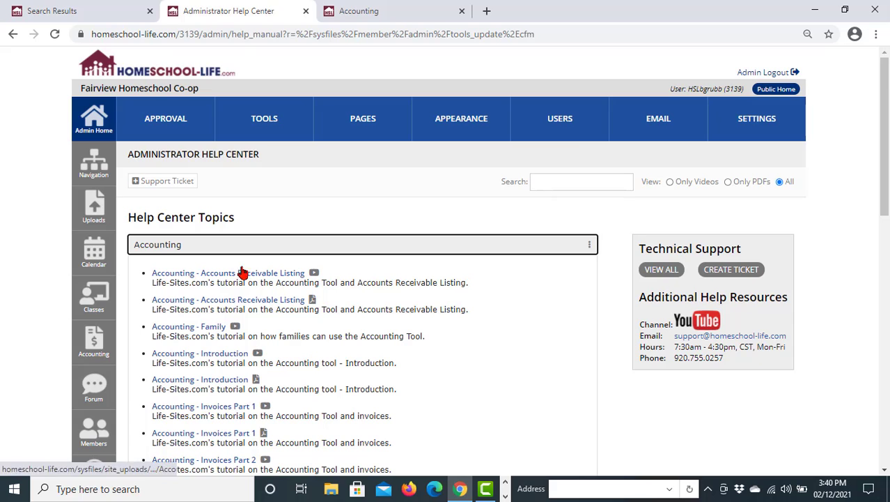
pyautogui.click(86, 122)
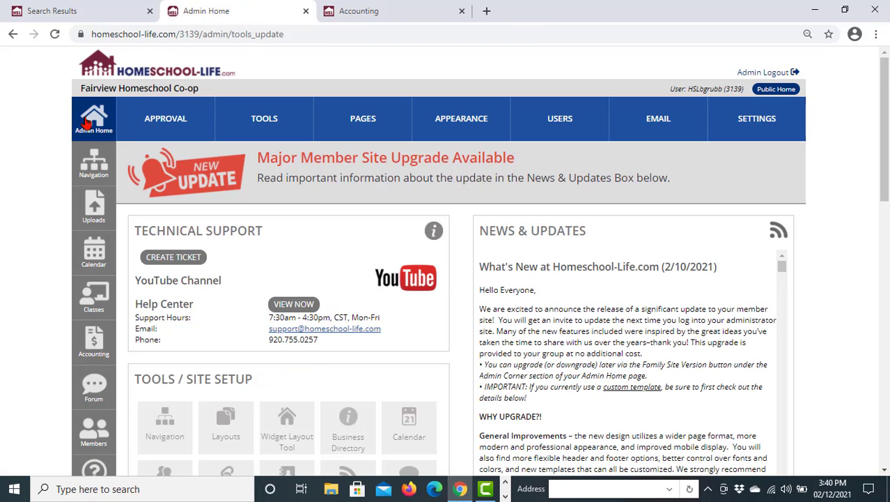